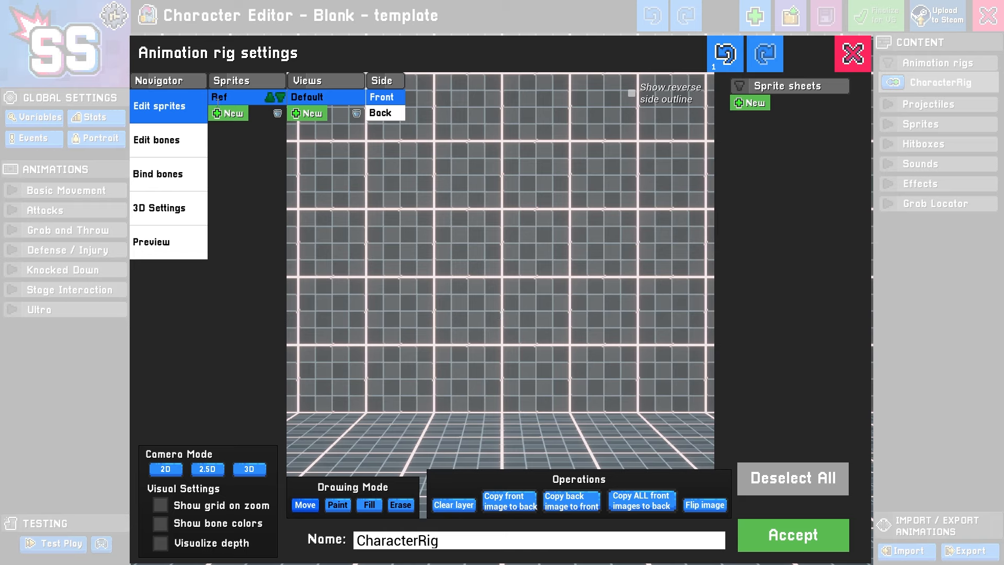
Step: Load the image Sprite Parts.png as a new sprite sheet for the animation rig
{"action": "left_click", "coordinate": [754, 106]}
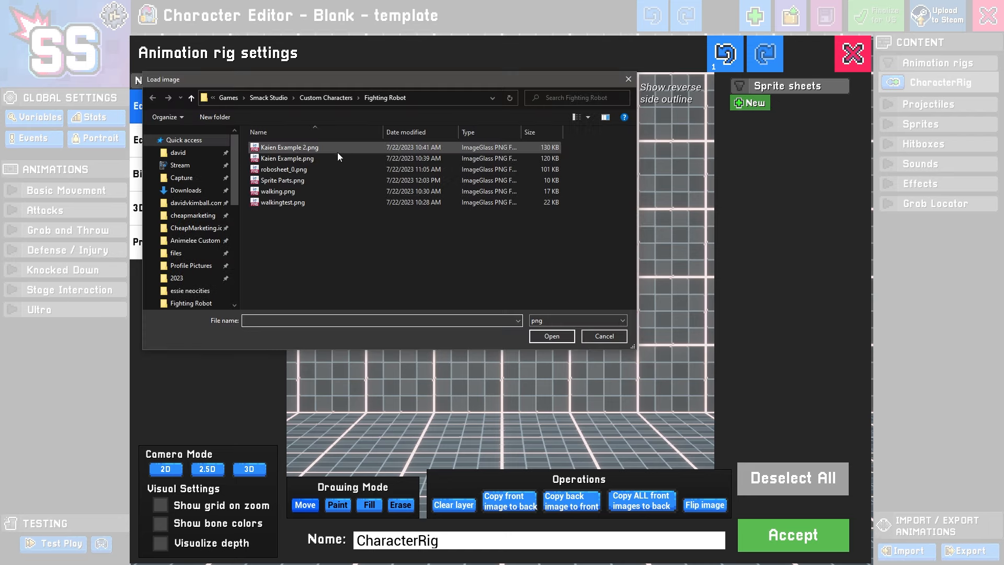
{"action": "left_click", "coordinate": [282, 180]}
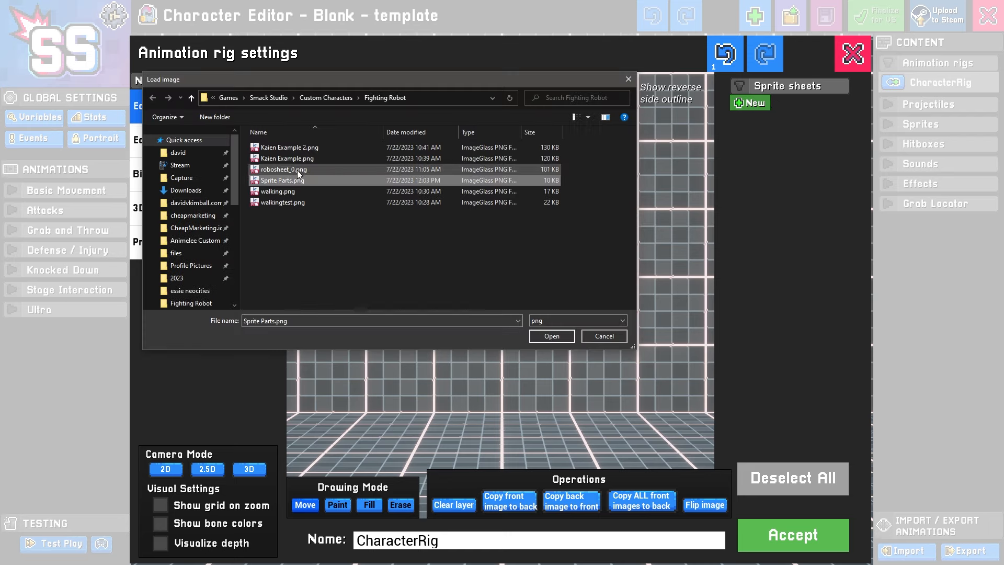
{"action": "left_click", "coordinate": [552, 335]}
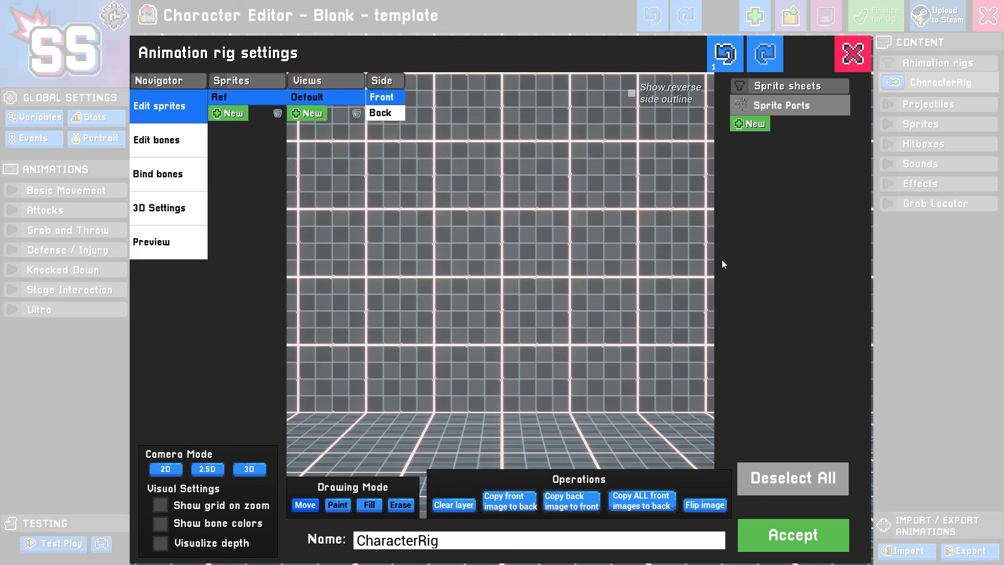
Step: Import the first full-body robot from the Sprite Parts sheet into the Ref sprite with its feet at the origin
{"action": "left_click", "coordinate": [810, 108]}
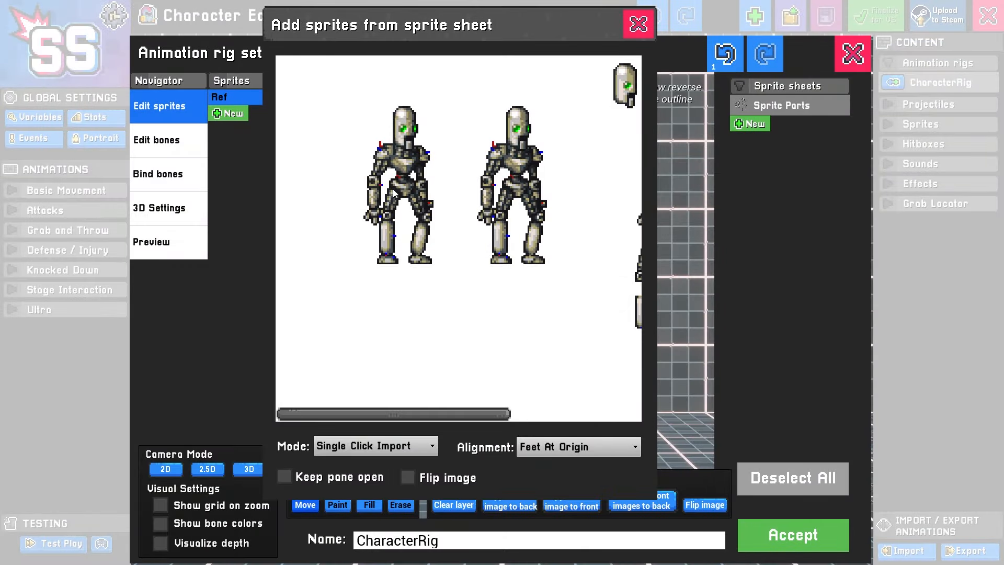
{"action": "left_click", "coordinate": [414, 164]}
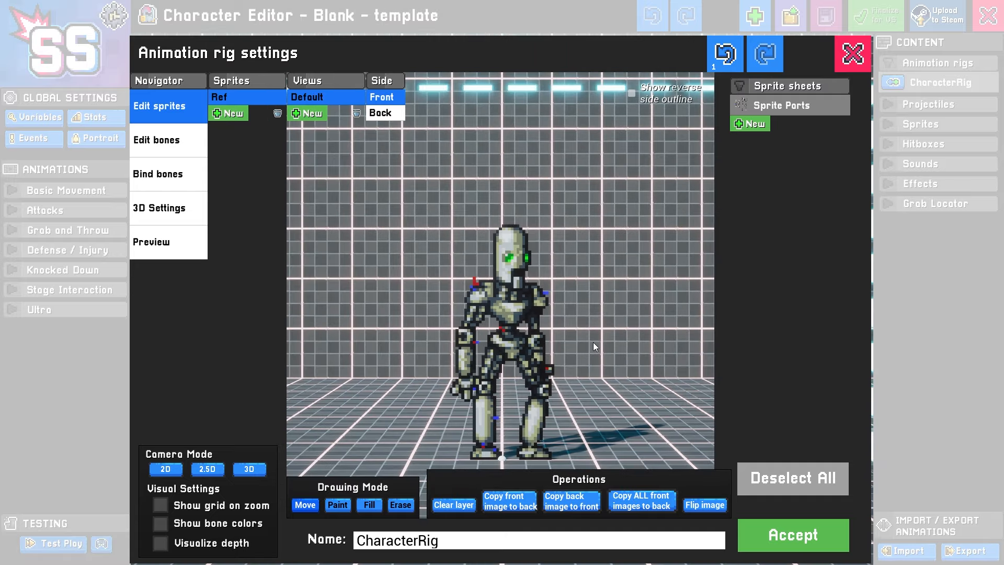
Step: Inspect the imported Ref robot from several zoom levels and camera positions
{"action": "left_click_drag", "start_coordinate": [568, 343], "coordinate": [558, 230]}
{"action": "scroll", "coordinate": [538, 349], "scroll_direction": "up", "scroll_amount": 3}
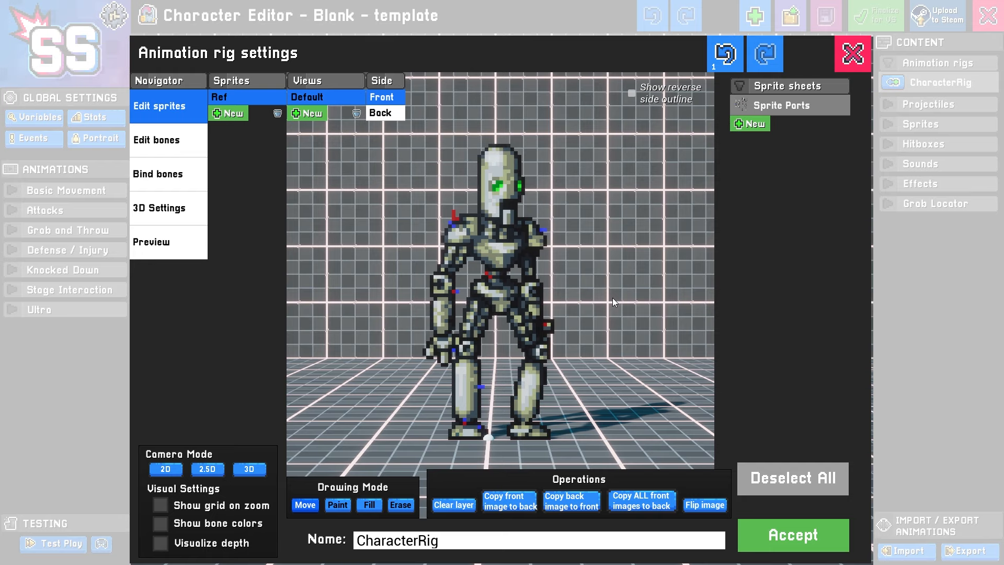
{"action": "scroll", "coordinate": [613, 297], "scroll_direction": "down", "scroll_amount": 4}
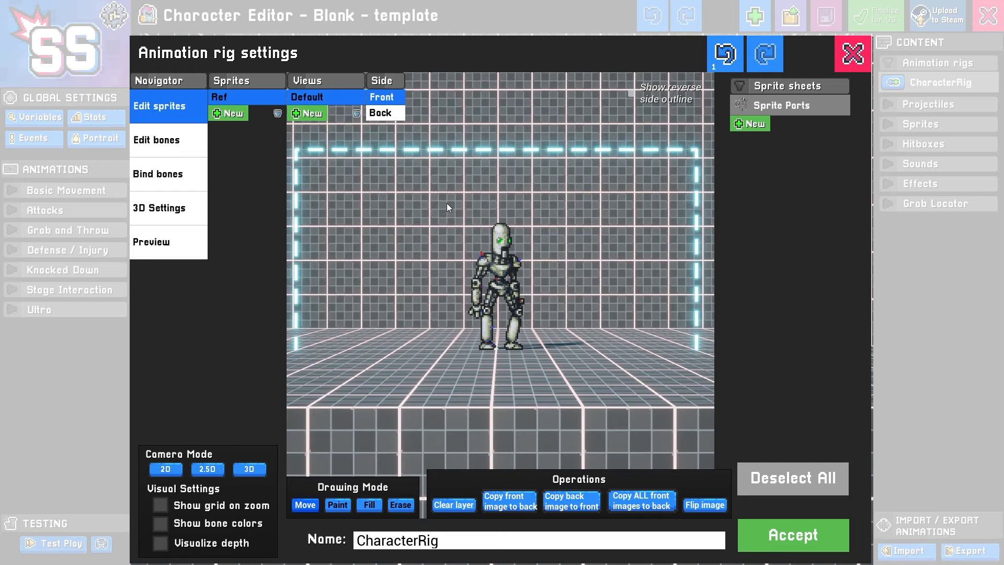
{"action": "scroll", "coordinate": [491, 231], "scroll_direction": "up", "scroll_amount": 6}
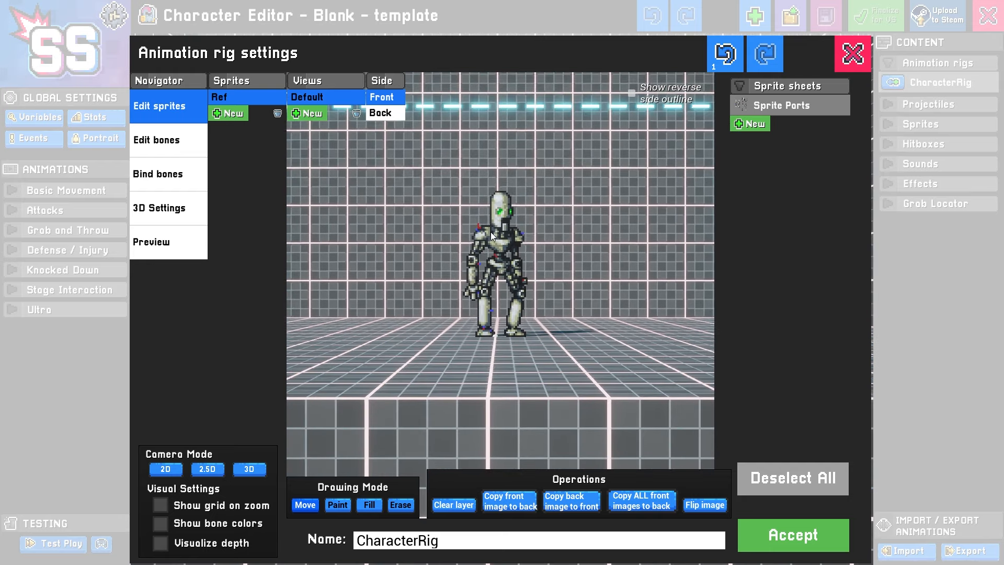
{"action": "scroll", "coordinate": [494, 230], "scroll_direction": "down", "scroll_amount": 5}
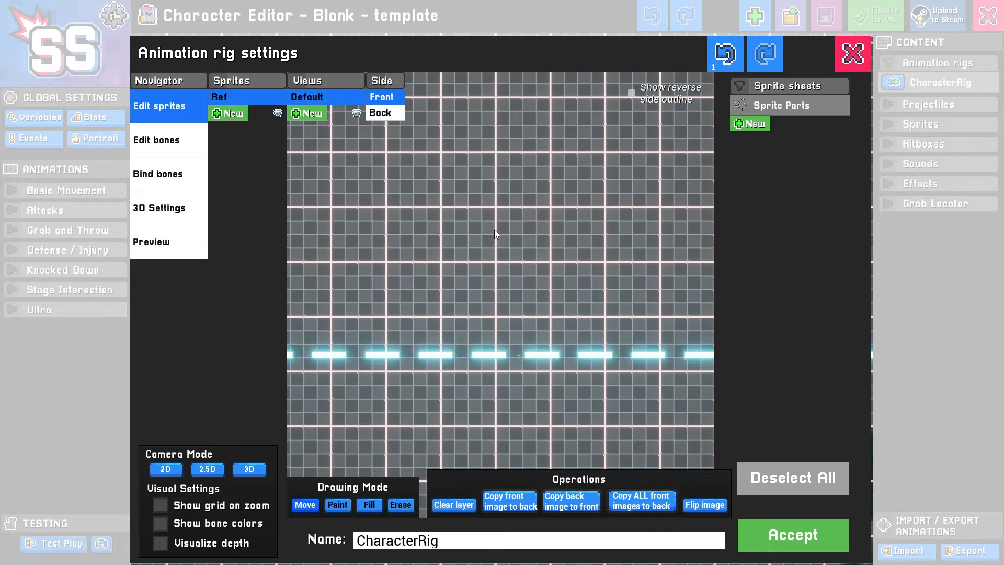
{"action": "scroll", "coordinate": [460, 284], "scroll_direction": "down", "scroll_amount": 4}
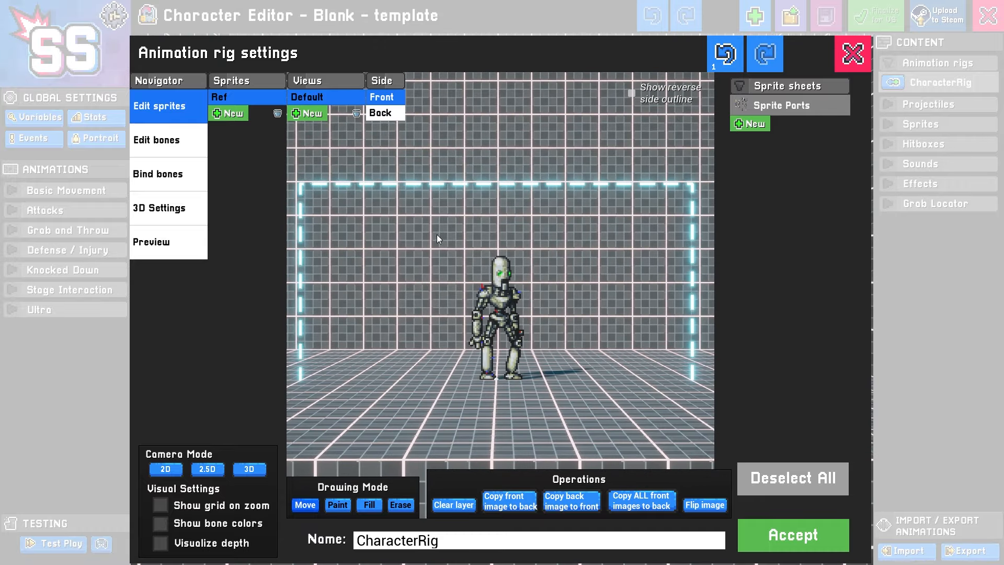
{"action": "scroll", "coordinate": [518, 288], "scroll_direction": "up", "scroll_amount": 5}
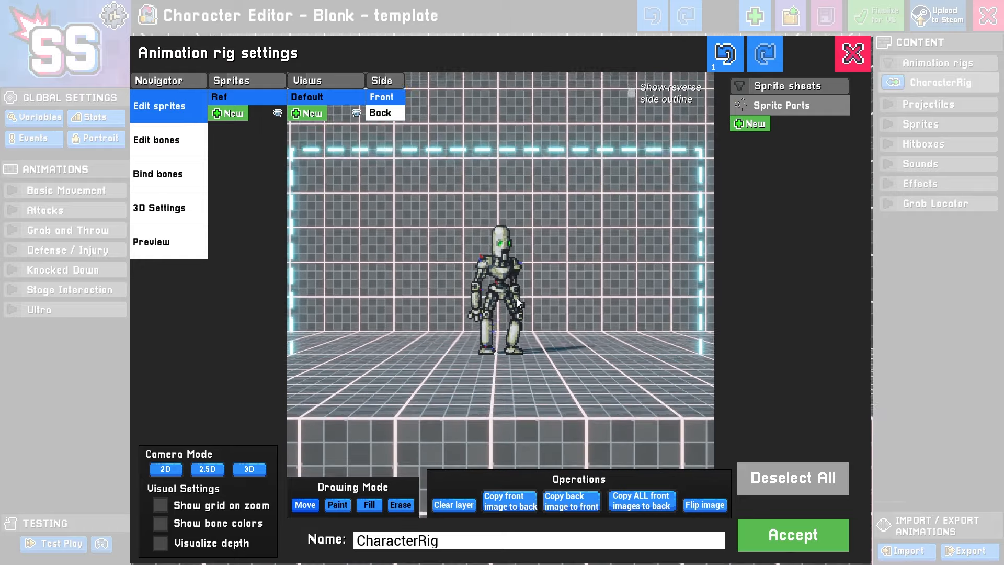
{"action": "scroll", "coordinate": [517, 288], "scroll_direction": "up", "scroll_amount": 1}
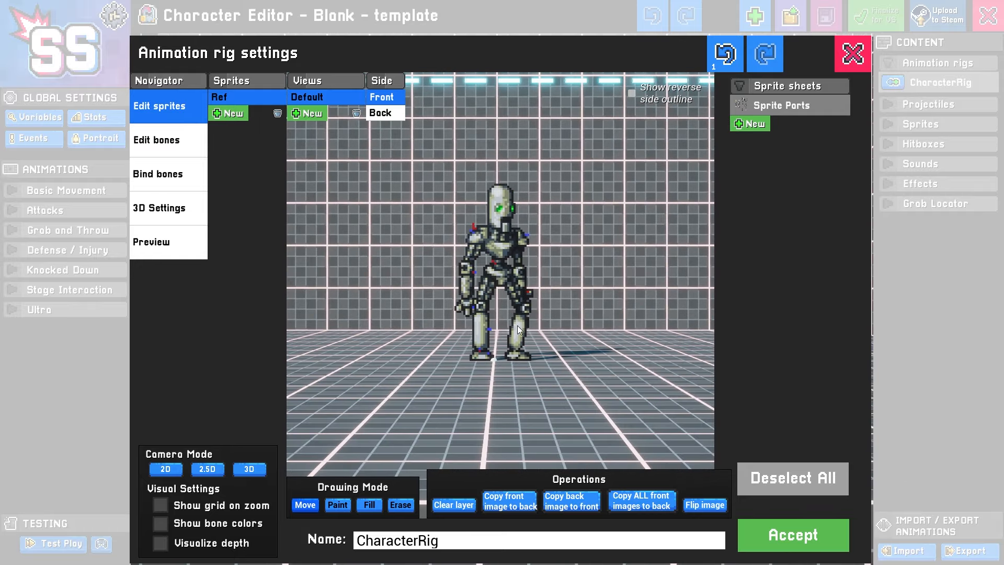
{"action": "scroll", "coordinate": [515, 313], "scroll_direction": "up", "scroll_amount": 2}
{"action": "scroll", "coordinate": [515, 314], "scroll_direction": "up", "scroll_amount": 2}
{"action": "scroll", "coordinate": [515, 308], "scroll_direction": "down", "scroll_amount": 3}
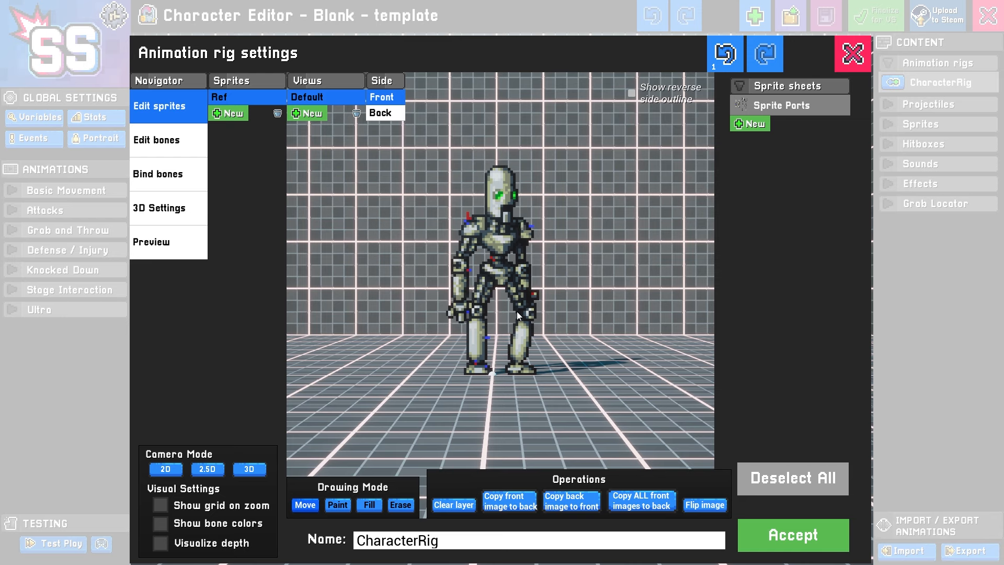
Step: Copy the Ref sprite's front image to its back side and compare both sides
{"action": "left_click", "coordinate": [381, 113]}
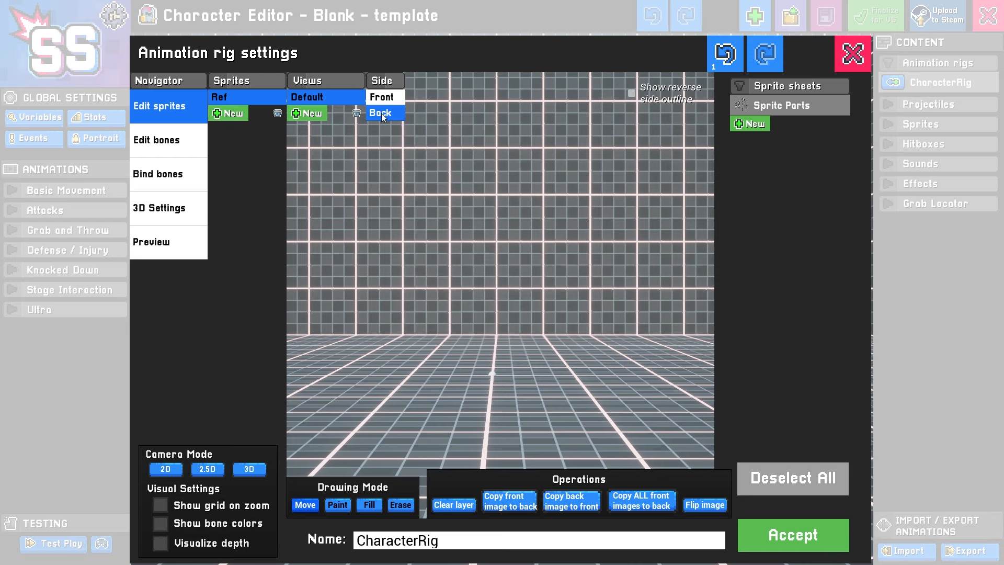
{"action": "left_click", "coordinate": [386, 99]}
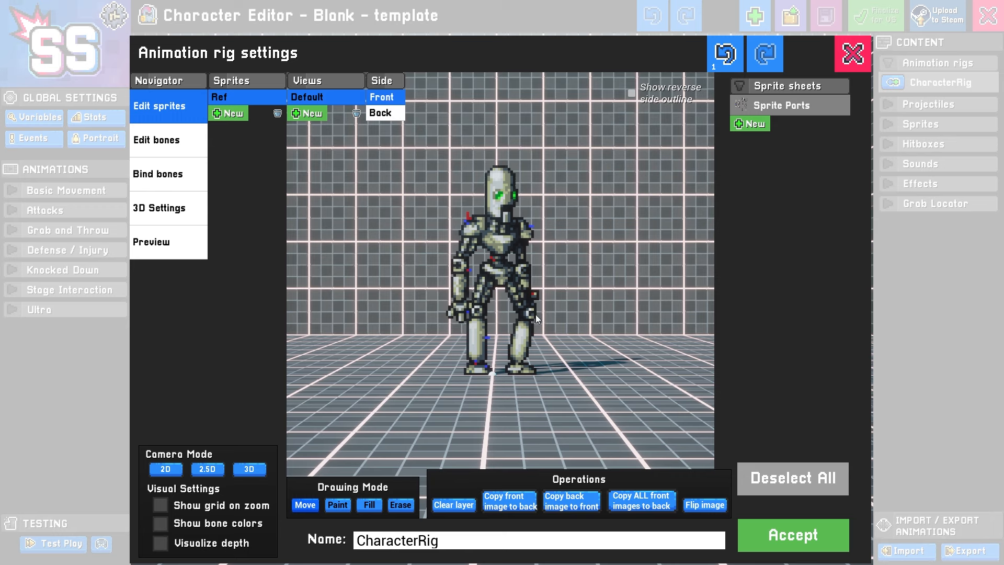
{"action": "left_click", "coordinate": [496, 490]}
{"action": "left_click", "coordinate": [385, 115]}
{"action": "left_click", "coordinate": [384, 98]}
Step: Add a sprite named Head, import the matching head from the Sprite Parts sheet, and align it over the reference robot's head
{"action": "left_click", "coordinate": [230, 114]}
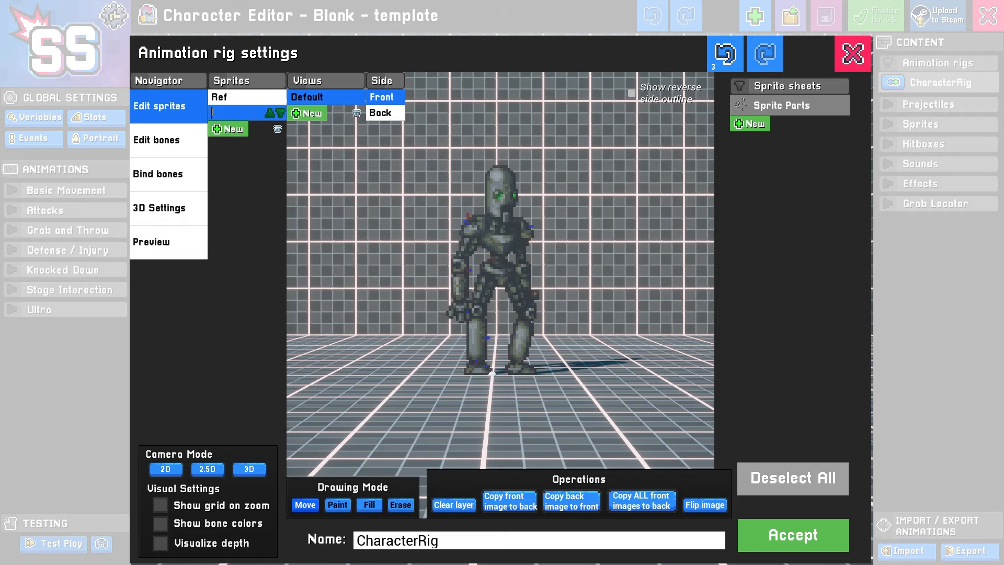
{"action": "type", "text": "Head"}
{"action": "left_click", "coordinate": [821, 110]}
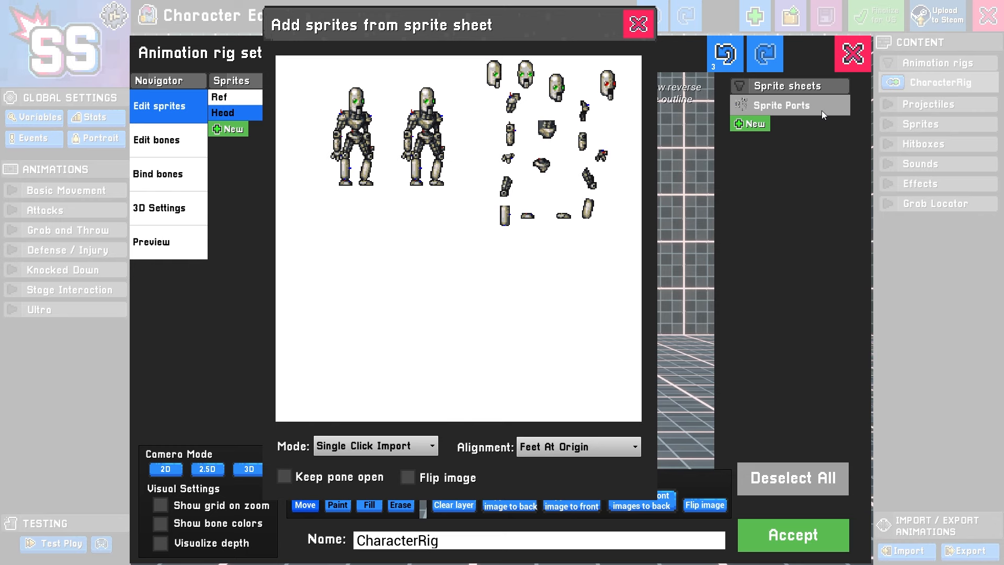
{"action": "left_click", "coordinate": [560, 90]}
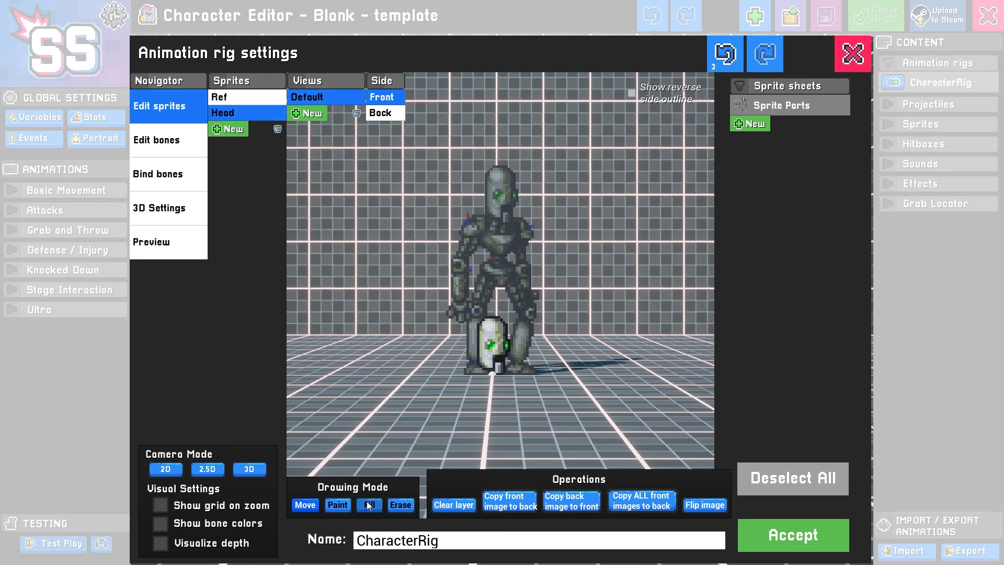
{"action": "left_click_drag", "start_coordinate": [498, 350], "coordinate": [506, 201]}
{"action": "left_click", "coordinate": [254, 96]}
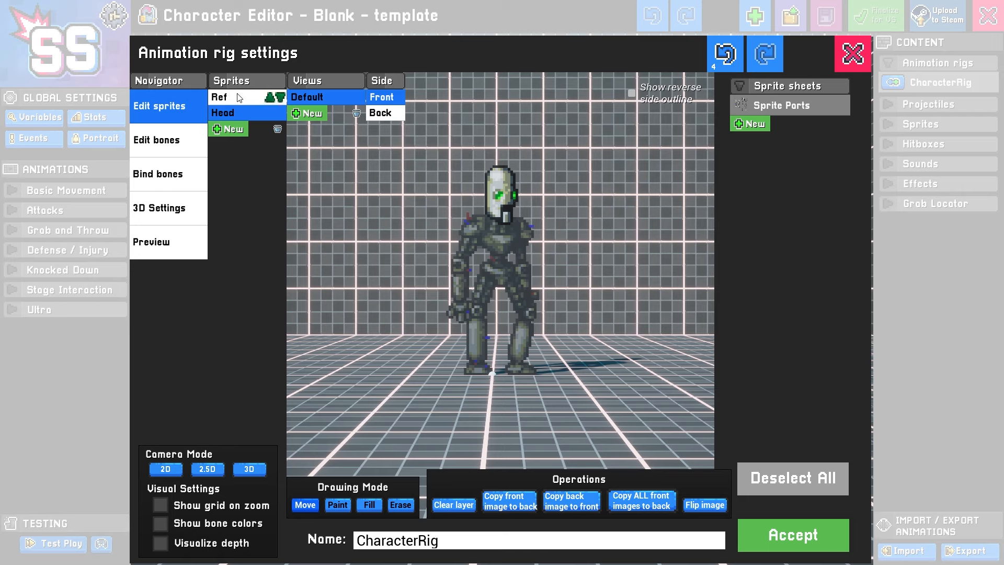
{"action": "left_click", "coordinate": [247, 113]}
Step: Copy the Head sprite's front image to its back side and compare both sides
{"action": "left_click", "coordinate": [504, 503]}
{"action": "left_click", "coordinate": [387, 113]}
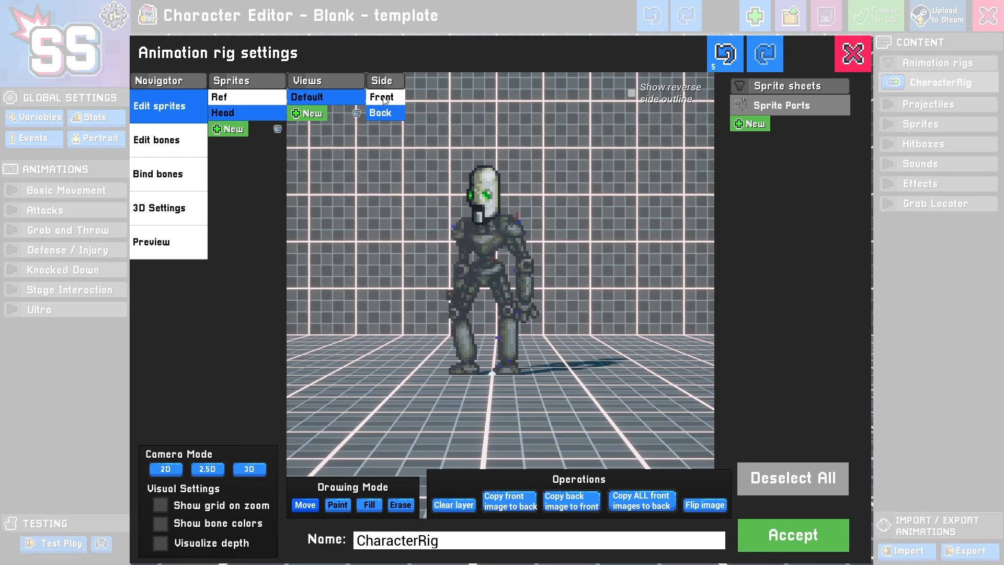
{"action": "left_click", "coordinate": [386, 98]}
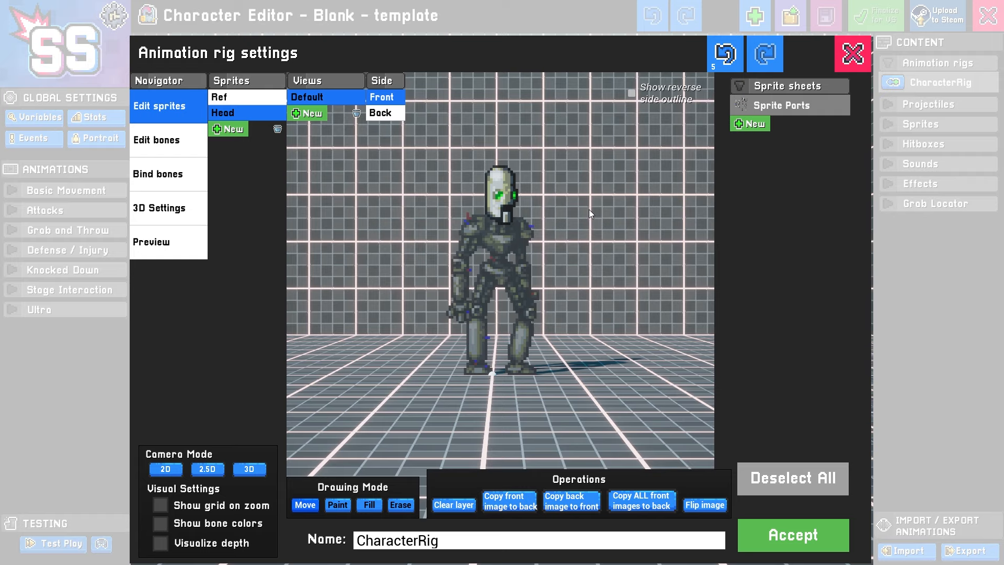
Step: Add the L Shoulder, L Arm and L Hand sprites and place their sheet images over the reference robot
{"action": "left_click", "coordinate": [228, 129]}
{"action": "type", "text": "L Shoulder"}
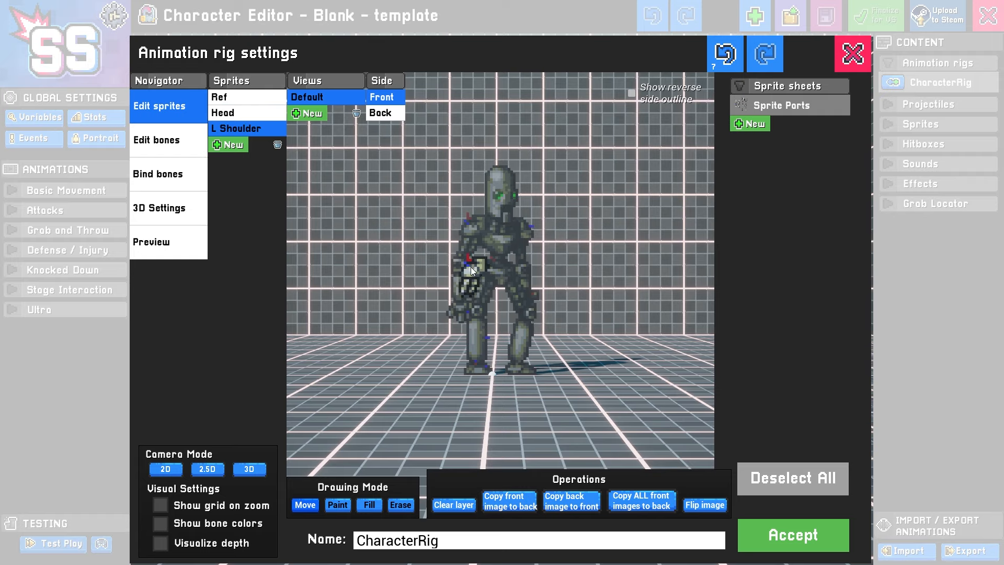
{"action": "left_click", "coordinate": [228, 145]}
{"action": "left_click", "coordinate": [245, 97]}
Step: Add the Torso, L Thigh, L Leg and L Foot sprites with their matching parts from the Sprite Parts sheet
{"action": "left_click", "coordinate": [229, 176]}
{"action": "type", "text": "Torso"}
{"action": "left_click", "coordinate": [231, 191]}
{"action": "left_click", "coordinate": [782, 105]}
{"action": "left_click", "coordinate": [229, 223]}
{"action": "type", "text": "L Foot"}
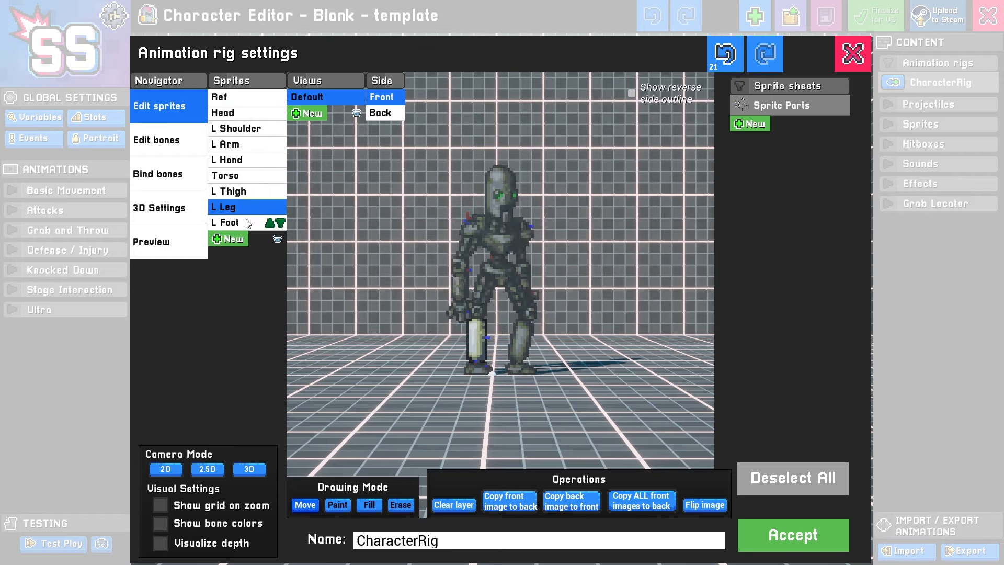
Step: Add a sprite named Waist and match its image to the reference robot
{"action": "left_click", "coordinate": [229, 238]}
{"action": "type", "text": "Waist"}
{"action": "left_click", "coordinate": [245, 98]}
Step: Add a sprite named R Thigh below Waist and change the L prefix of the earlier limb sprites to R
{"action": "left_click", "coordinate": [229, 255]}
{"action": "type", "text": "R Thigh"}
{"action": "left_click", "coordinate": [215, 207]}
{"action": "type", "text": "R"}
Step: Add the L Foot, L Shoulder, L Arm and L Hand sprites with their parts from the Sprite Parts sheet
{"action": "left_click", "coordinate": [228, 286]}
{"action": "type", "text": "L Foot"}
{"action": "left_click", "coordinate": [782, 105]}
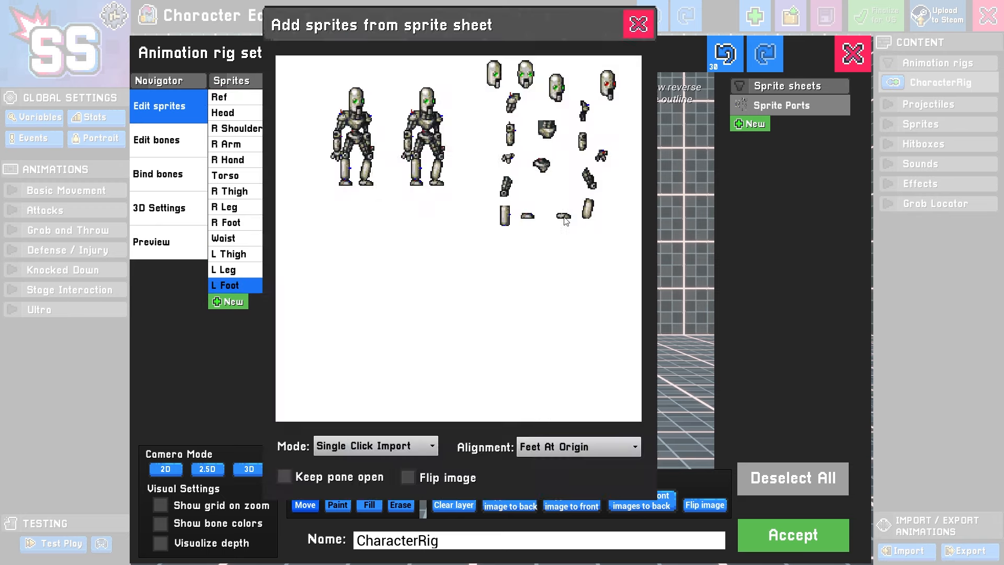
{"action": "left_click", "coordinate": [229, 317]}
{"action": "left_click", "coordinate": [229, 333]}
{"action": "left_click", "coordinate": [228, 175]}
{"action": "left_click", "coordinate": [228, 97]}
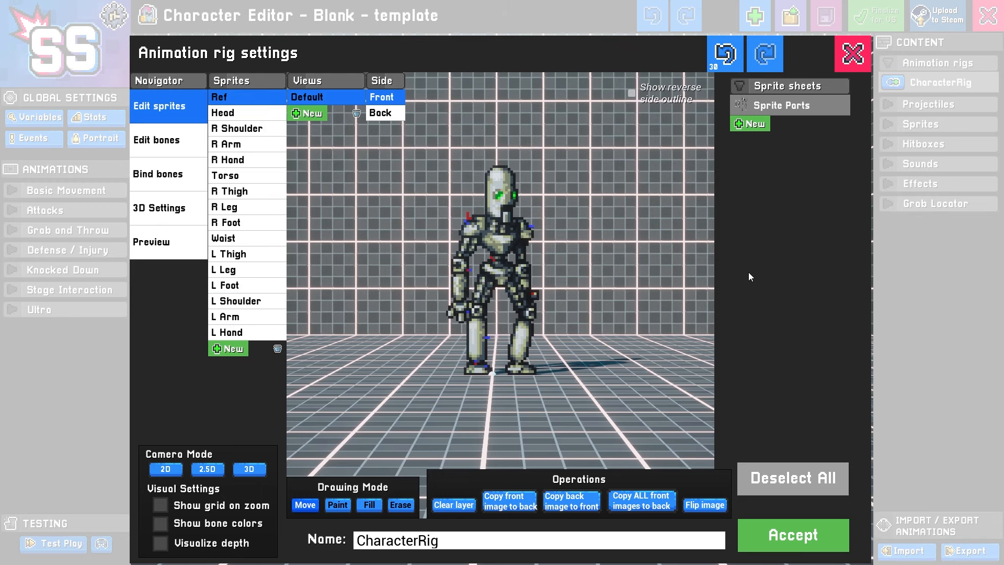
Step: Check the front and back sides of the R Shoulder and R Thigh sprites
{"action": "left_click", "coordinate": [223, 129]}
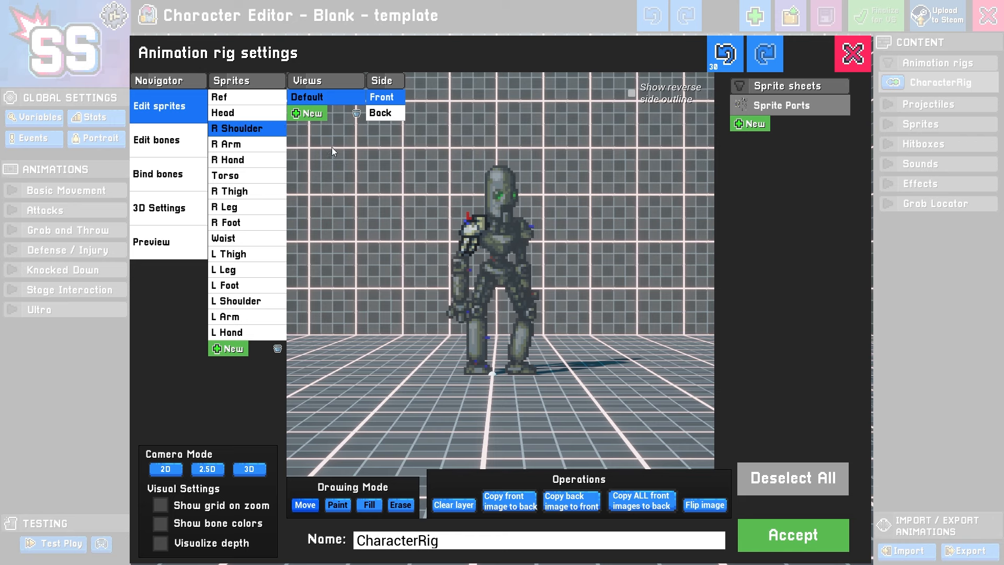
{"action": "left_click", "coordinate": [386, 114]}
{"action": "left_click", "coordinate": [382, 99]}
{"action": "left_click", "coordinate": [246, 191]}
{"action": "left_click", "coordinate": [382, 111]}
{"action": "left_click", "coordinate": [381, 100]}
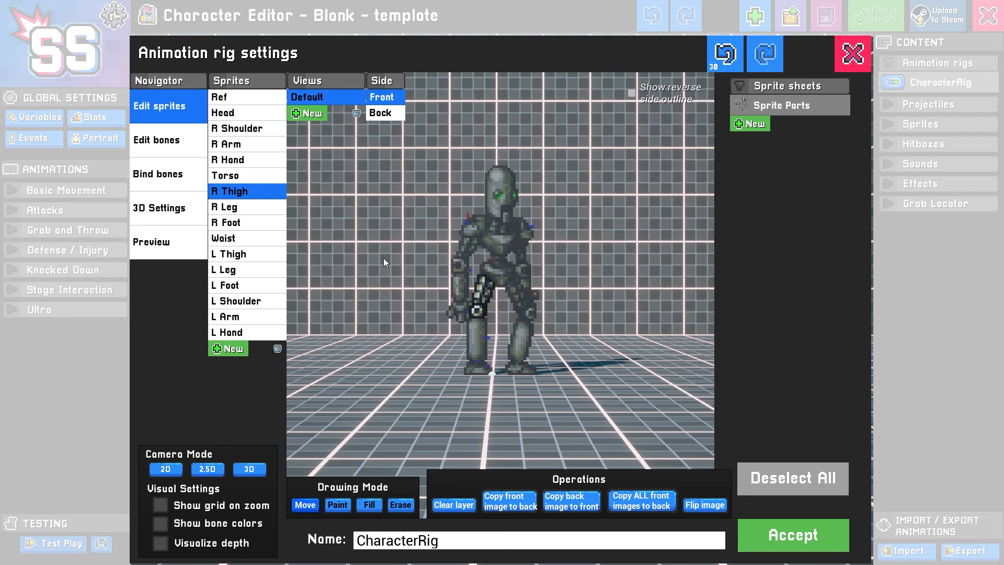
Step: Accept the animation rig changes and save the character under the name "Fighting Robot"
{"action": "left_click", "coordinate": [242, 97]}
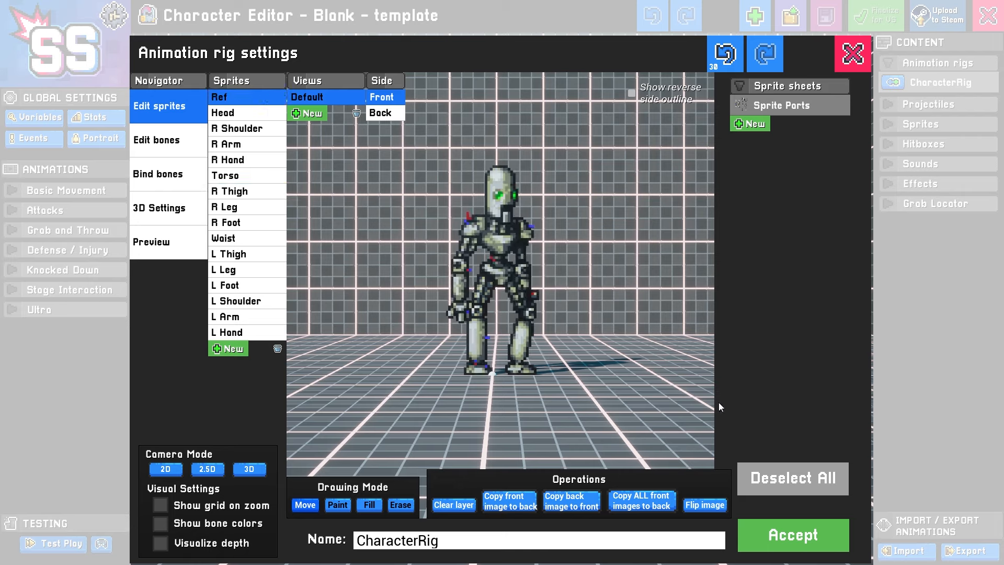
{"action": "left_click", "coordinate": [783, 536]}
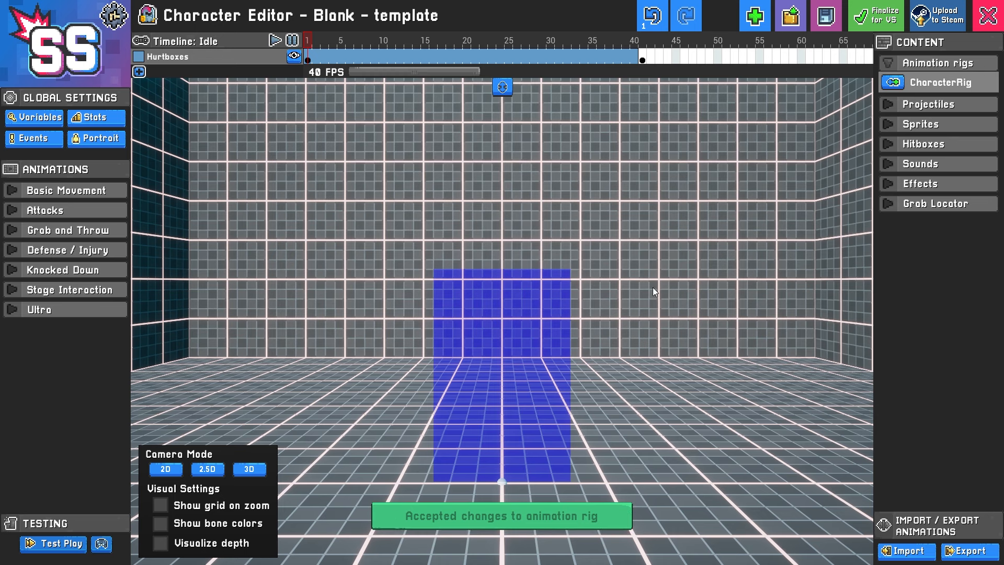
{"action": "left_click", "coordinate": [828, 22]}
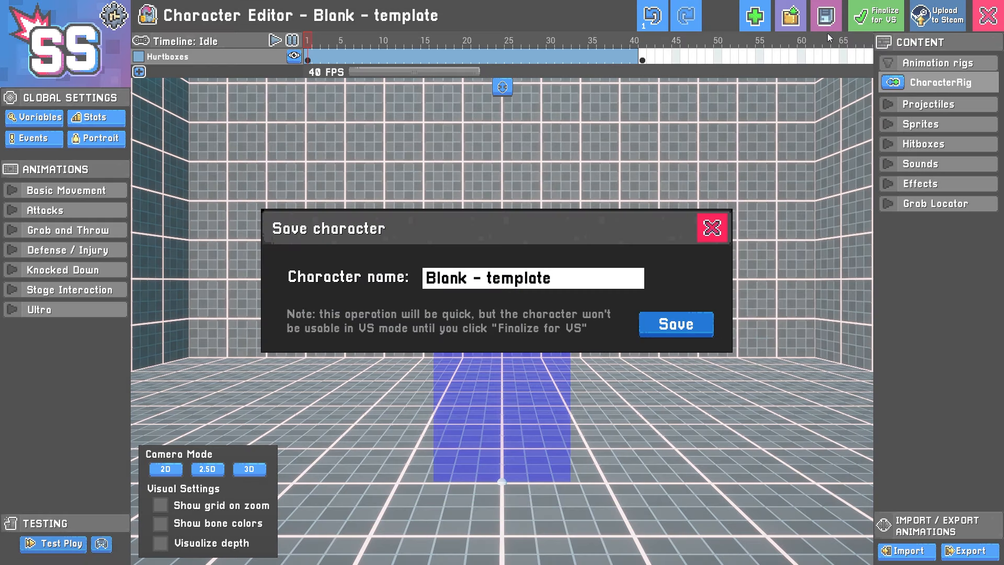
{"action": "key", "text": "ctrl+a"}
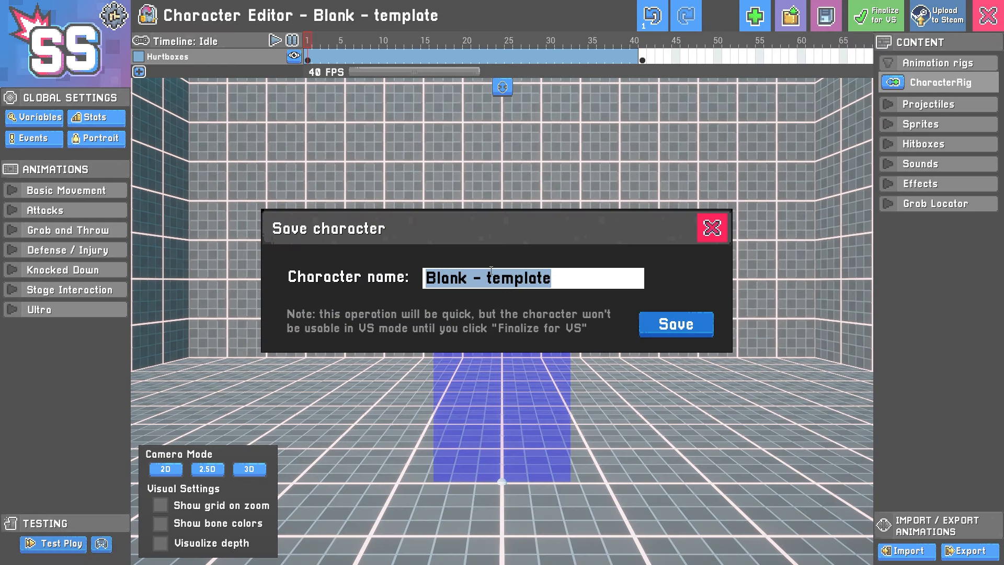
{"action": "type", "text": "Fighting Robot"}
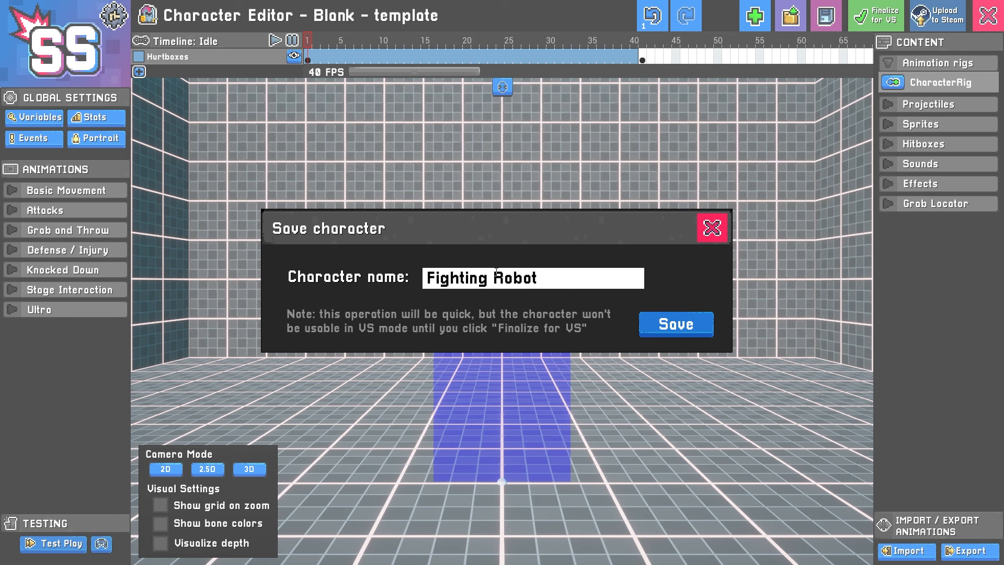
{"action": "left_click", "coordinate": [676, 325]}
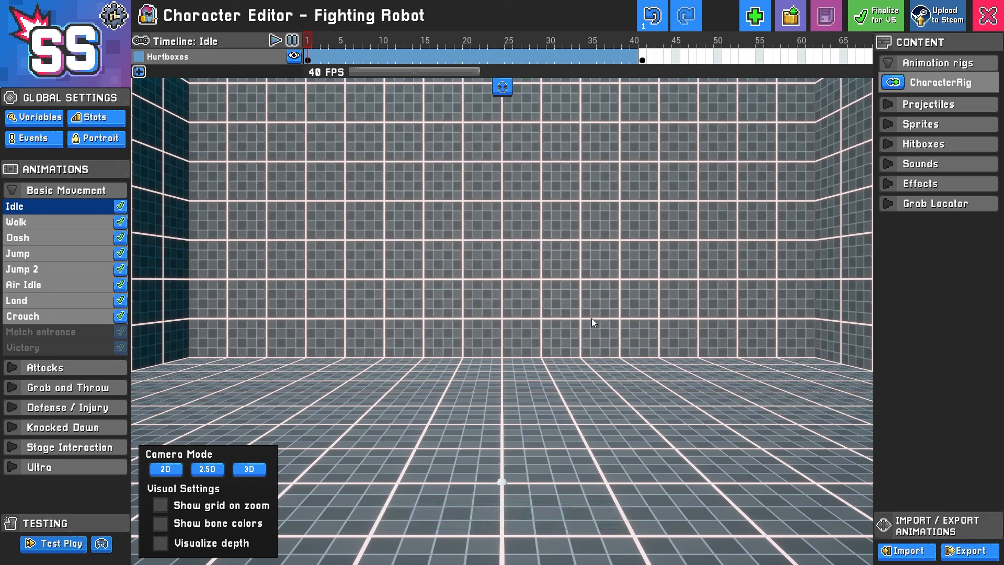
Step: Reopen the CharacterRig animation rig settings and select the Ref sprite
{"action": "double_click", "coordinate": [980, 81]}
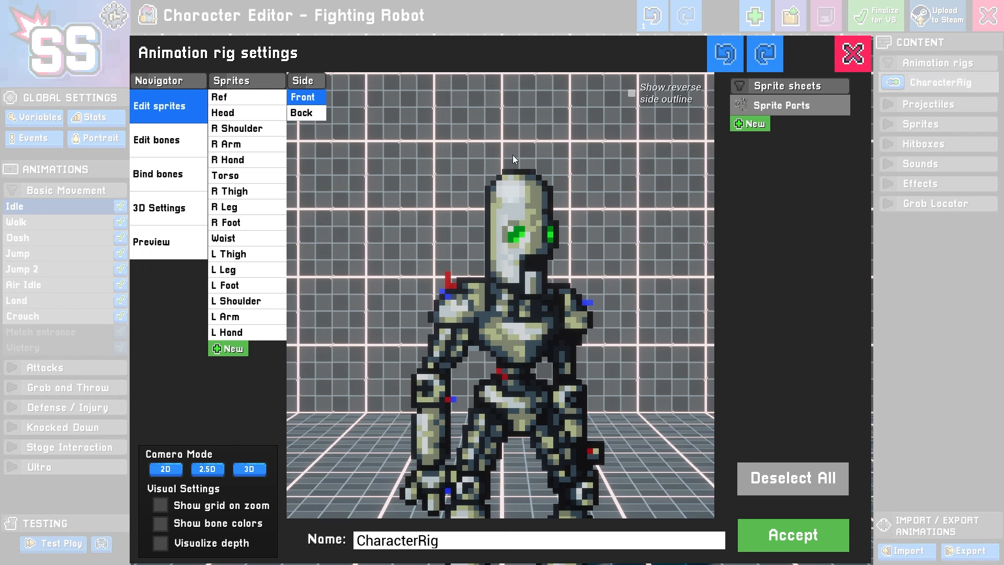
{"action": "left_click", "coordinate": [253, 101]}
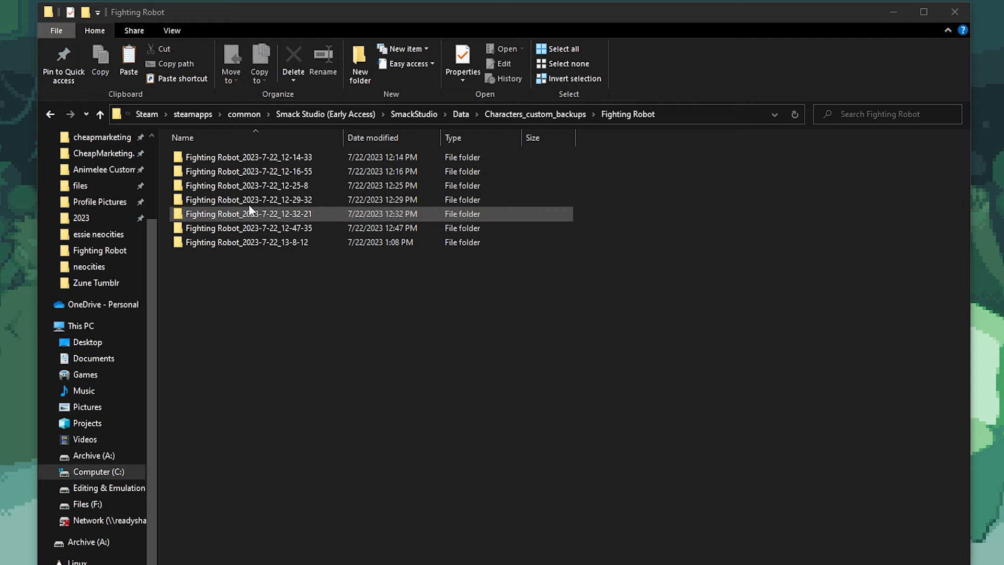
Step: Examine the contents of the Fighting Robot backup folders 2023-7-22_12-25-8 and 2023-7-22_12-16-55 as large icons in File Explorer
{"action": "left_click", "coordinate": [329, 300]}
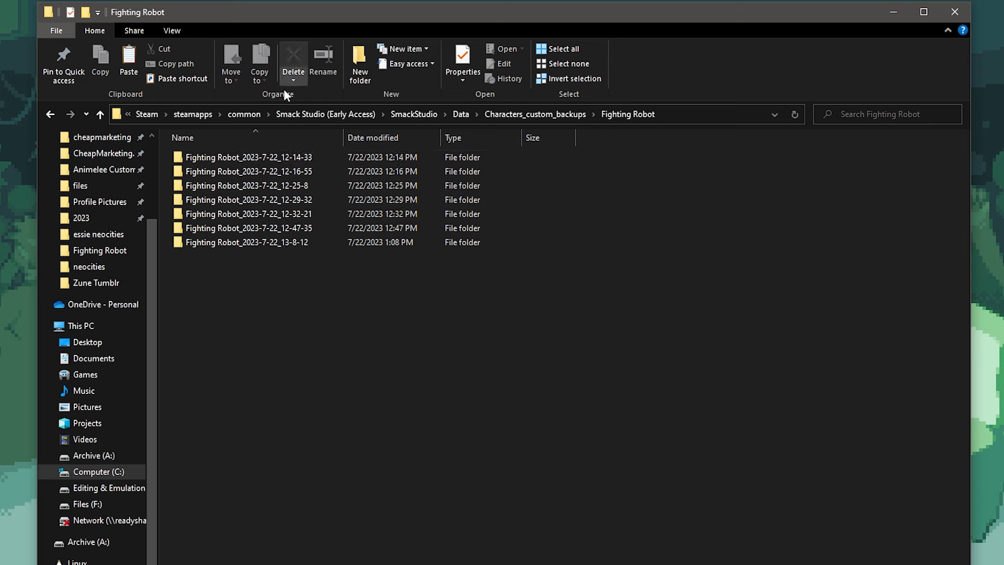
{"action": "double_click", "coordinate": [291, 188]}
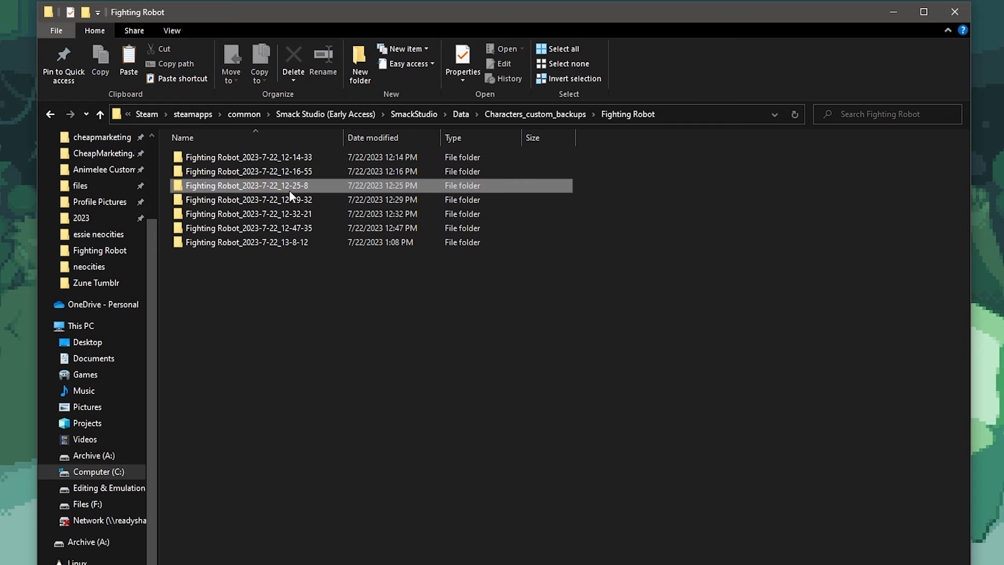
{"action": "left_click", "coordinate": [172, 30]}
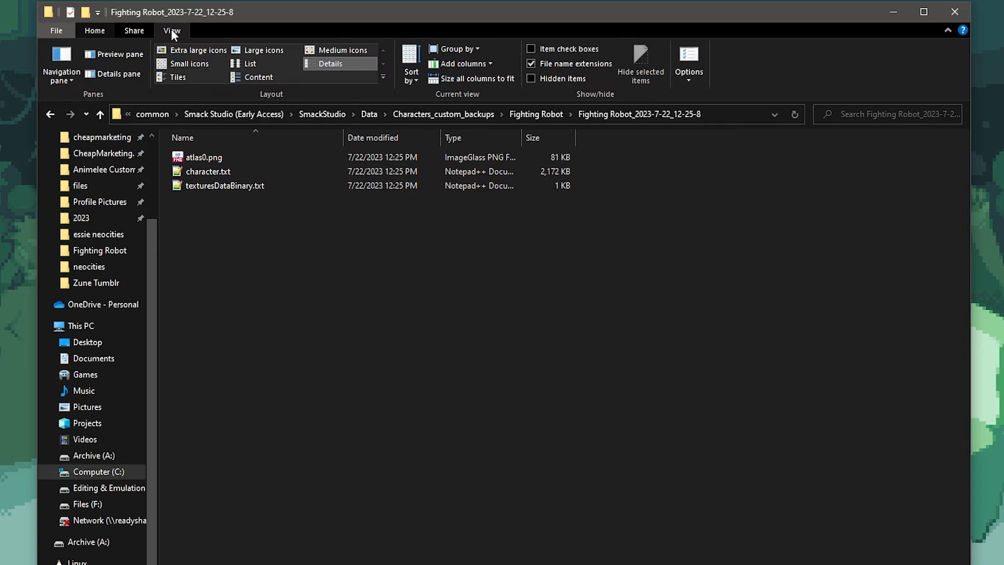
{"action": "left_click", "coordinate": [262, 48]}
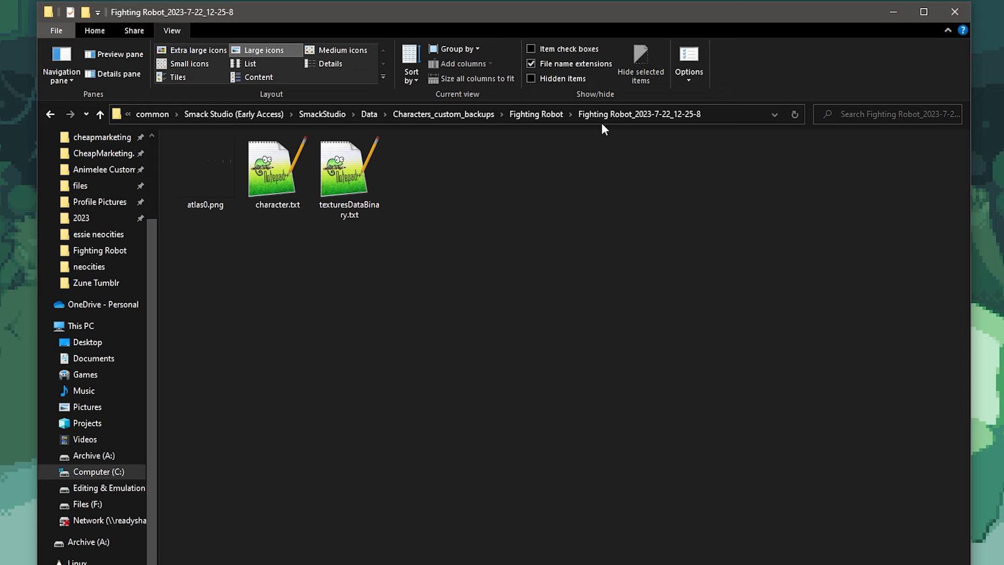
{"action": "left_click", "coordinate": [544, 114]}
{"action": "double_click", "coordinate": [306, 173]}
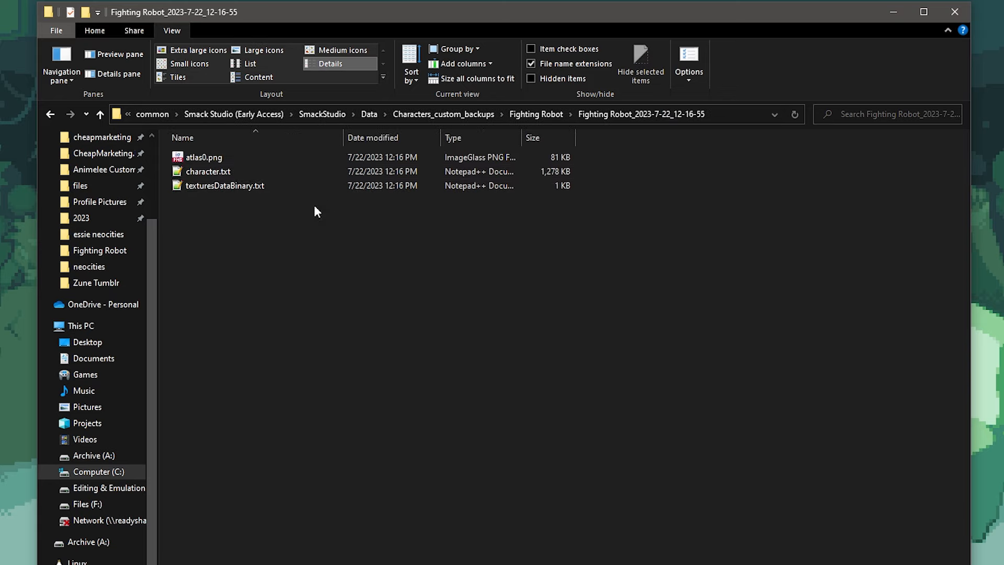
{"action": "left_click", "coordinate": [263, 50]}
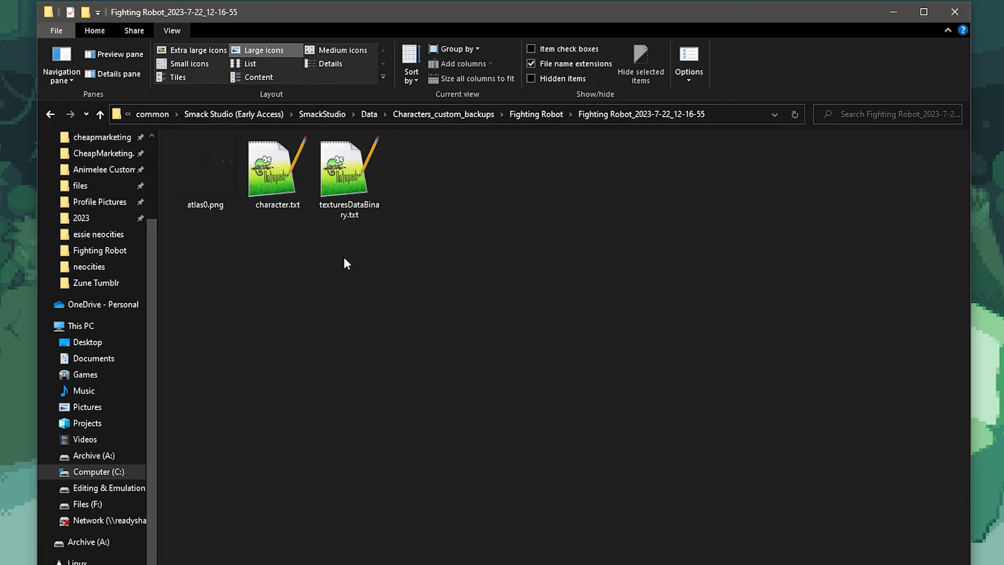
{"action": "left_click", "coordinate": [539, 115]}
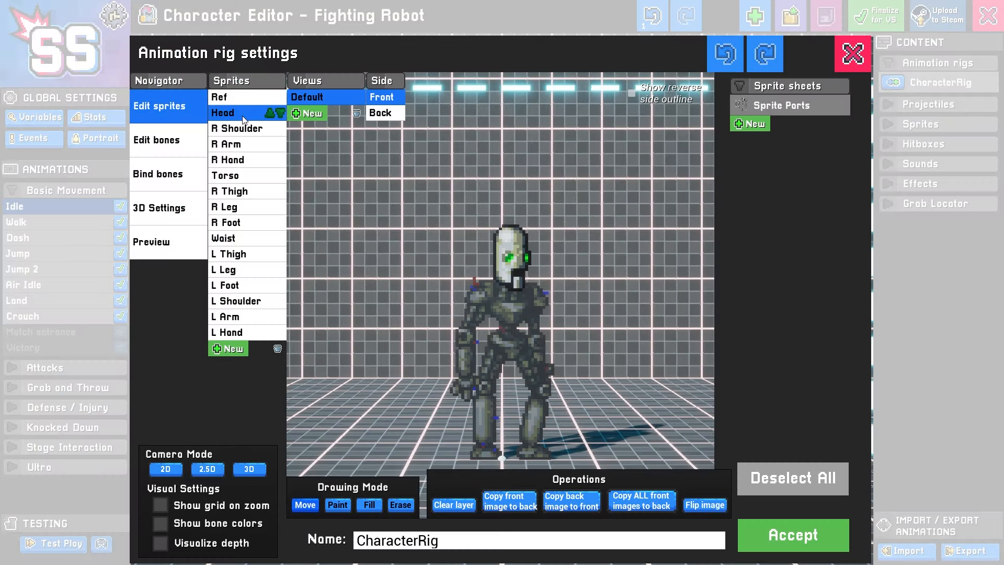
Step: Switch the CharacterRig animation rig settings in Smack Studio from sprite editing to bone editing
{"action": "left_click", "coordinate": [238, 223]}
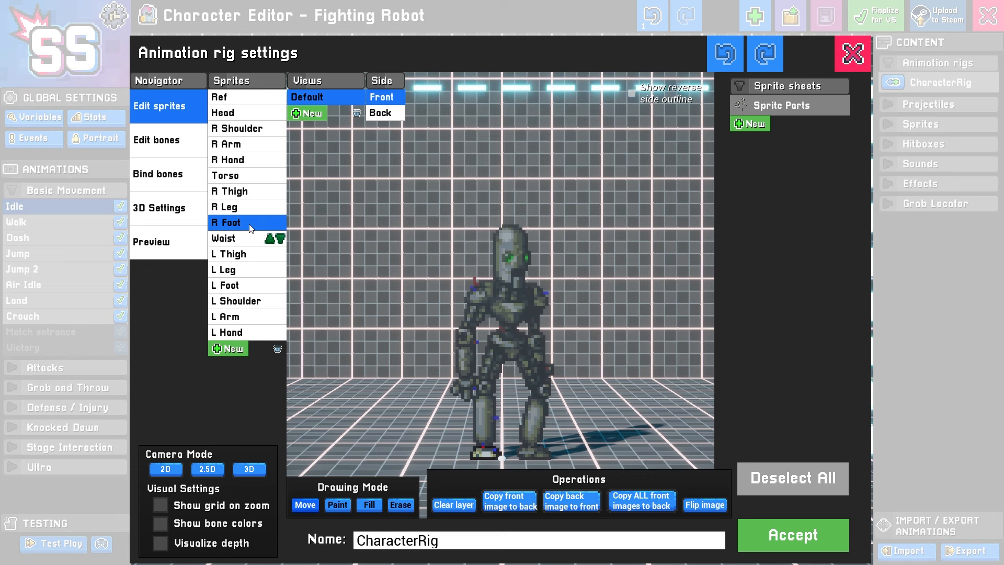
{"action": "scroll", "coordinate": [553, 323], "scroll_direction": "down", "scroll_amount": 3}
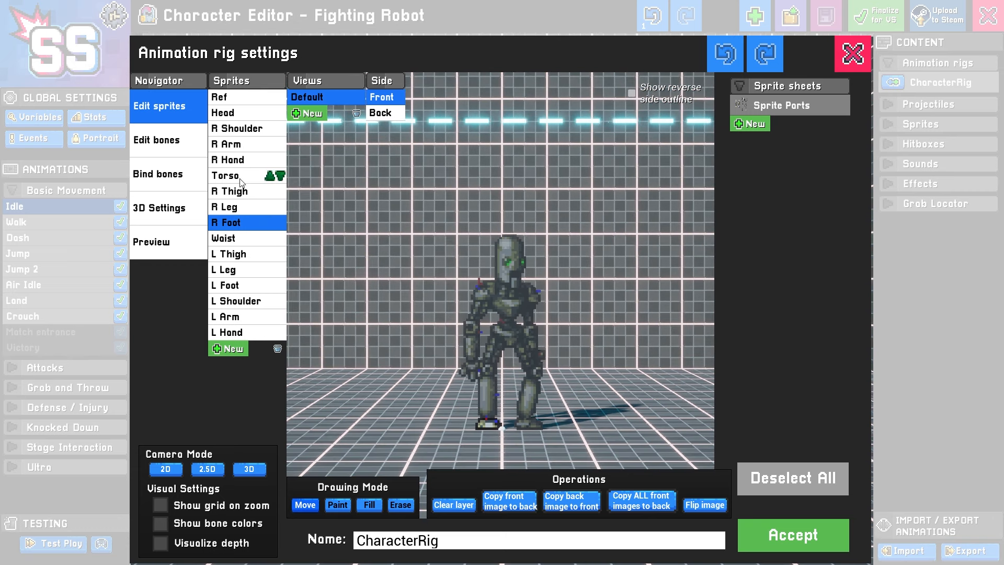
{"action": "left_click", "coordinate": [167, 148]}
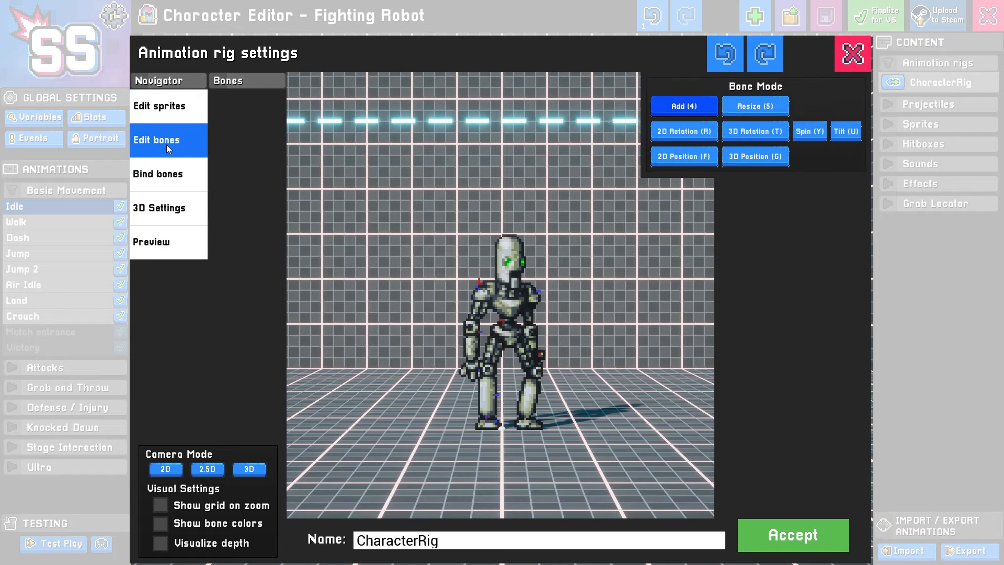
{"action": "scroll", "coordinate": [502, 295], "scroll_direction": "up", "scroll_amount": 3}
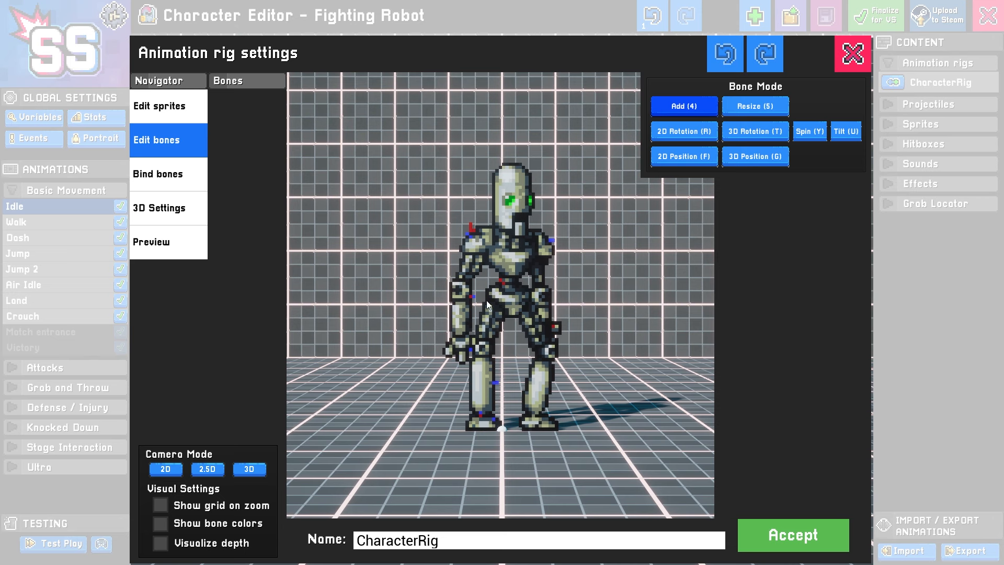
{"action": "scroll", "coordinate": [596, 290], "scroll_direction": "down", "scroll_amount": 3}
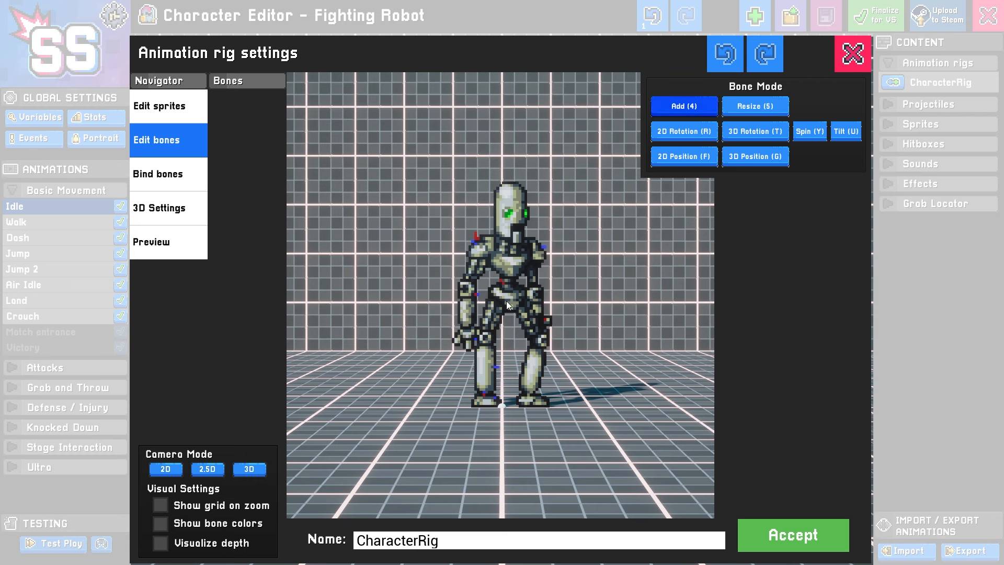
{"action": "scroll", "coordinate": [506, 300], "scroll_direction": "up", "scroll_amount": 3}
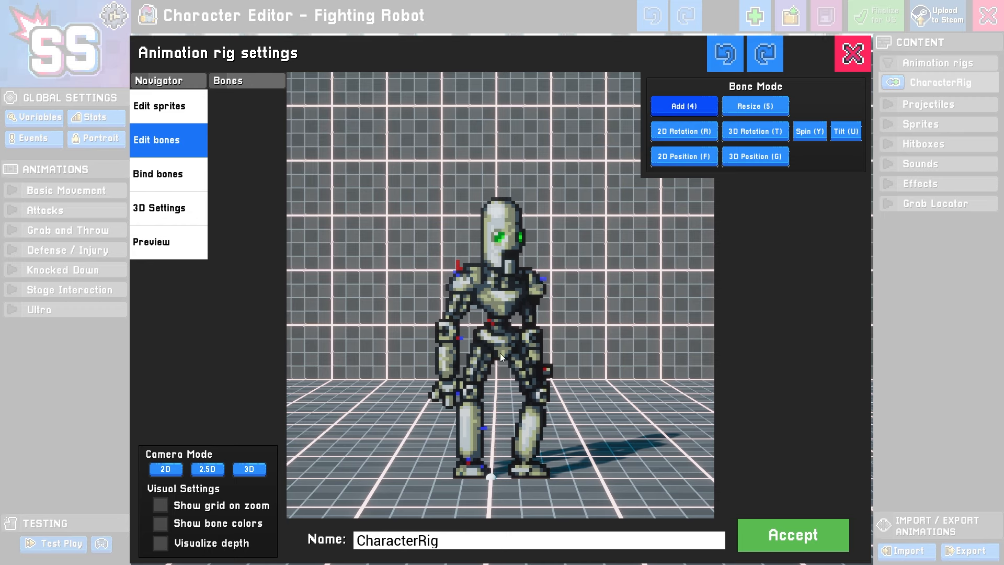
Step: Draw a short upward bone about 0.467 long at the robot's waist and set its rotation to 90
{"action": "mouse_move", "coordinate": [500, 353]}
{"action": "left_mouse_down"}
{"action": "mouse_move", "coordinate": [497, 337]}
{"action": "mouse_move", "coordinate": [586, 335]}
{"action": "mouse_move", "coordinate": [498, 337]}
{"action": "left_mouse_up"}
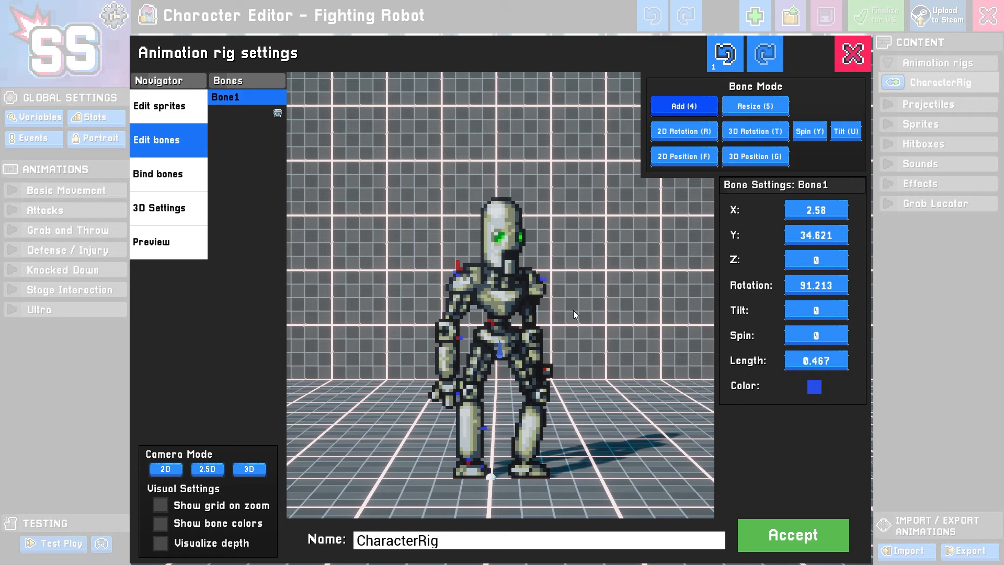
{"action": "left_click", "coordinate": [809, 286]}
{"action": "type", "text": "90"}
{"action": "key", "text": "Return"}
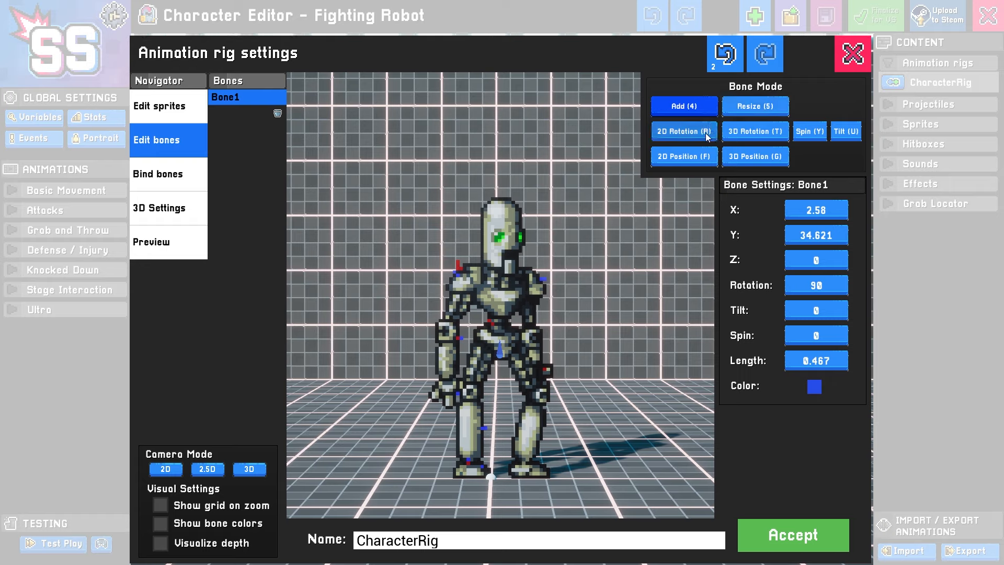
Step: Move the waist bone up in 2D to about X 2.728, Y 36.696 and rename it Root
{"action": "left_click", "coordinate": [750, 156]}
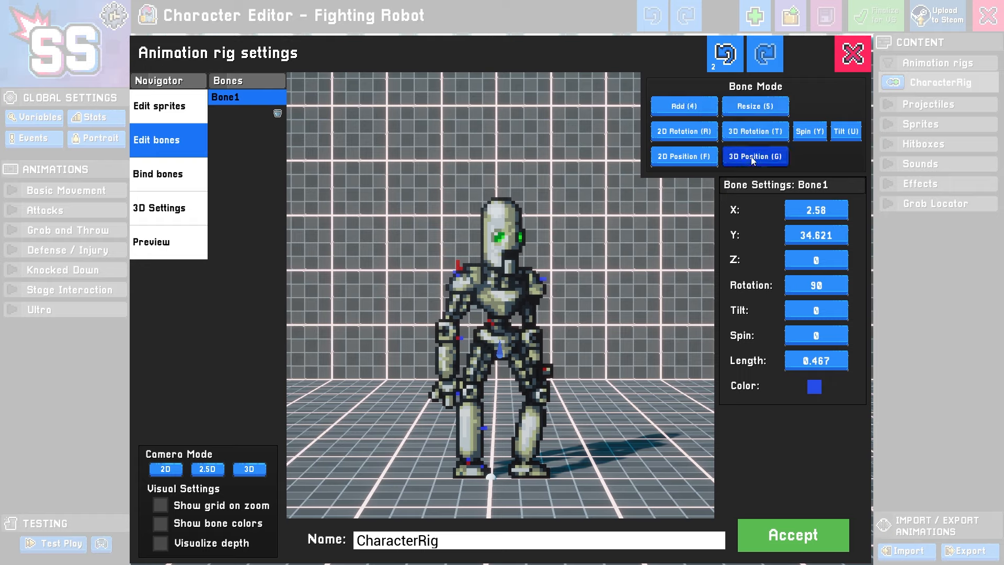
{"action": "left_click", "coordinate": [679, 153]}
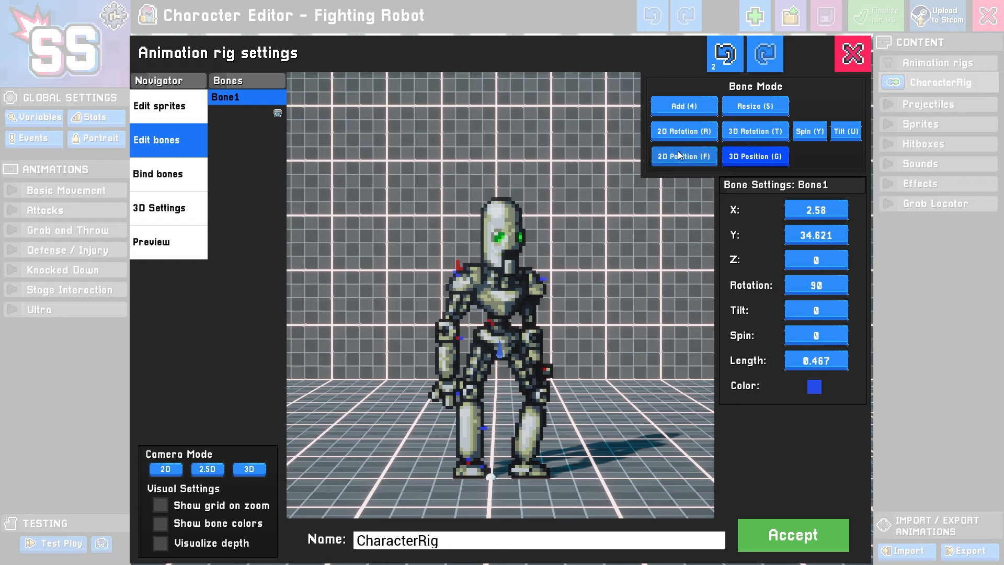
{"action": "left_click_drag", "start_coordinate": [500, 354], "coordinate": [500, 347]}
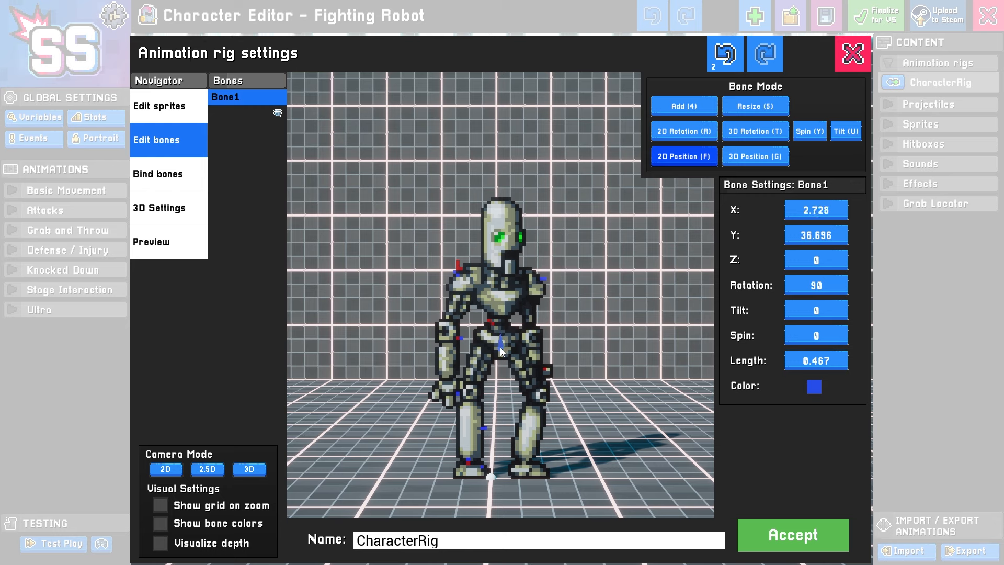
{"action": "double_click", "coordinate": [220, 97]}
{"action": "type", "text": "Root"}
{"action": "key", "text": "Return"}
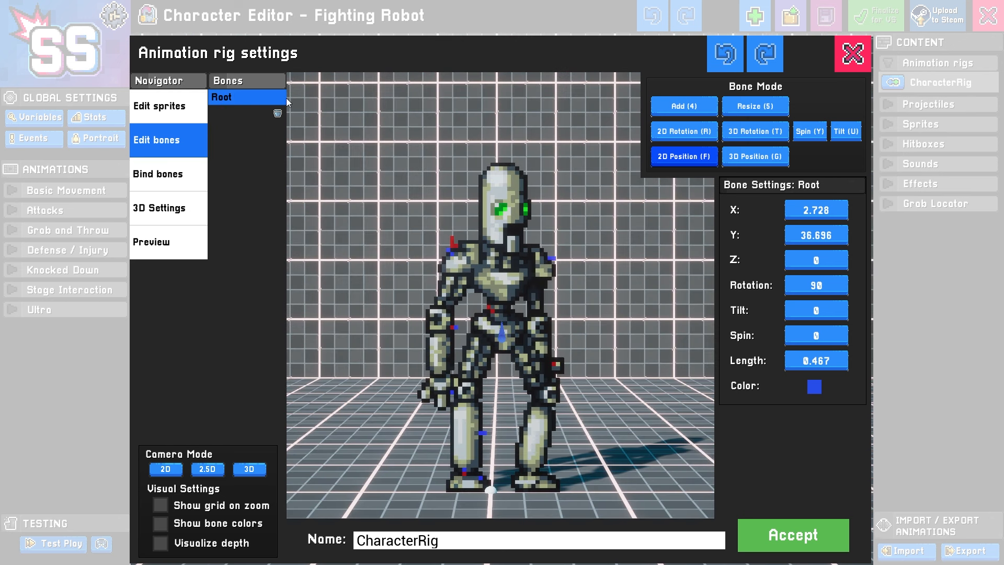
Step: Add a child bone about 1.645 long from the top of Root up to the neck and name it Torso
{"action": "left_click", "coordinate": [692, 107]}
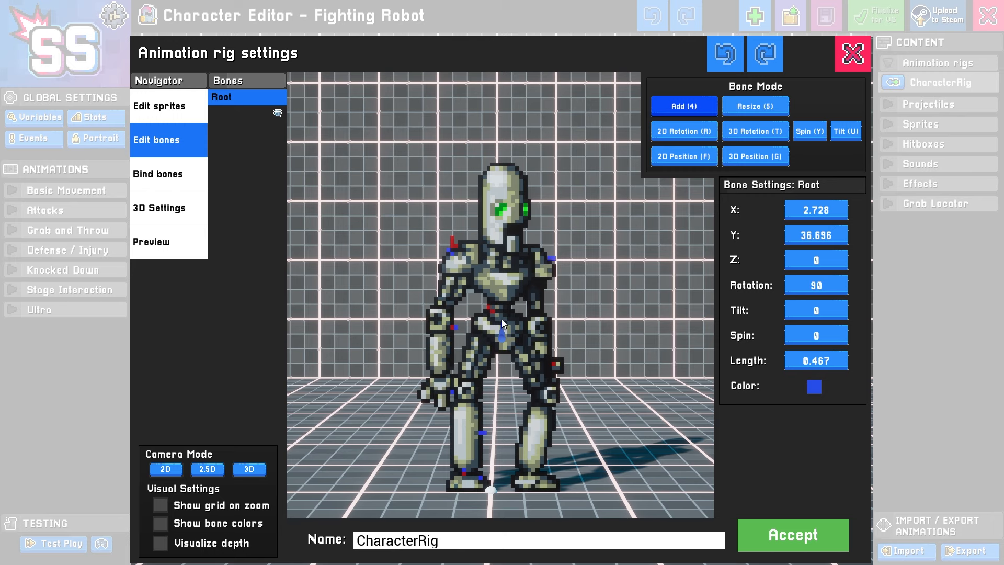
{"action": "left_click_drag", "start_coordinate": [501, 319], "coordinate": [502, 252]}
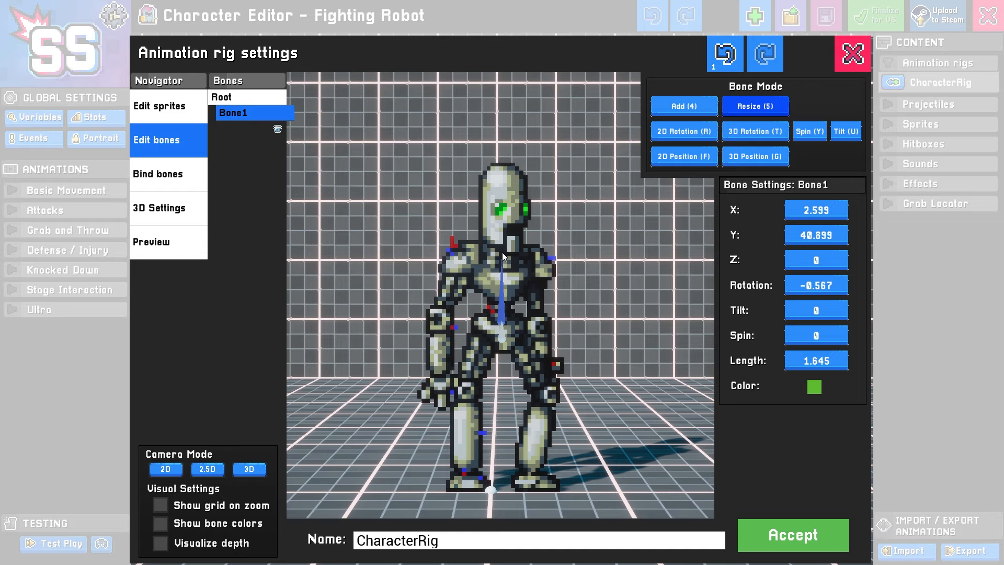
{"action": "key", "text": "4"}
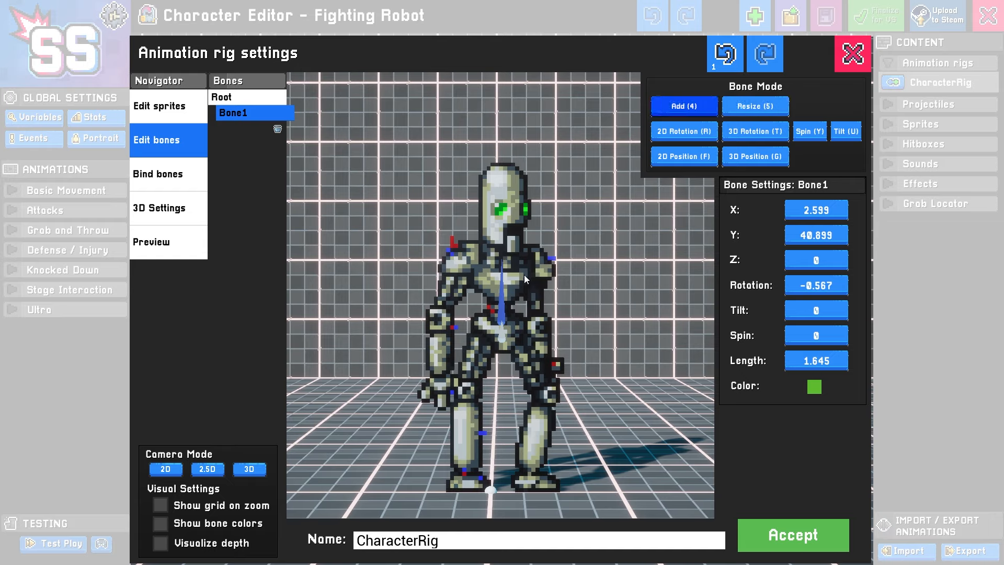
{"action": "double_click", "coordinate": [234, 116]}
{"action": "type", "text": "Torso"}
{"action": "key", "text": "Return"}
Step: Set the Torso bone's rotation to 0
{"action": "key", "text": "f"}
{"action": "left_click", "coordinate": [501, 336]}
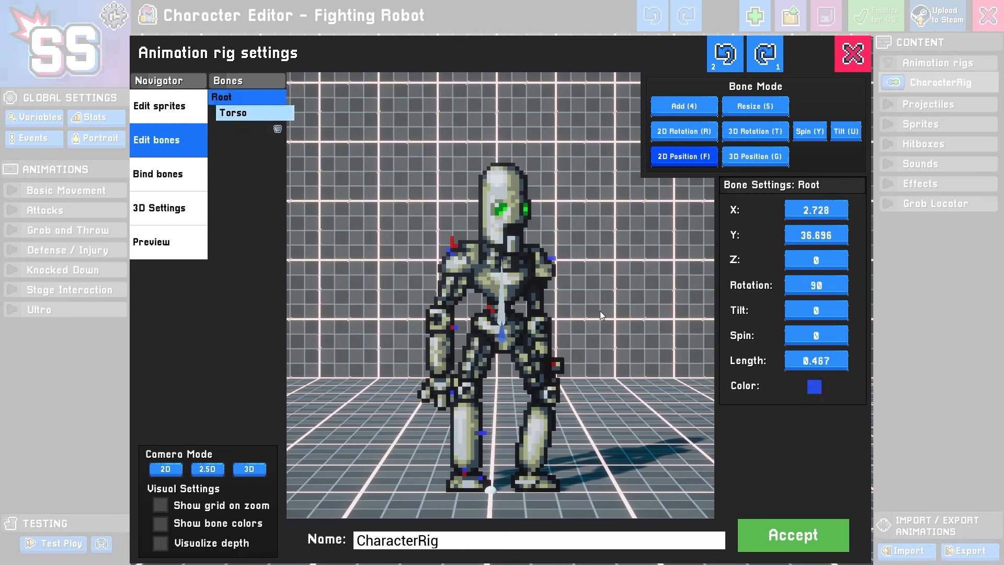
{"action": "left_click", "coordinate": [500, 309]}
{"action": "double_click", "coordinate": [824, 286]}
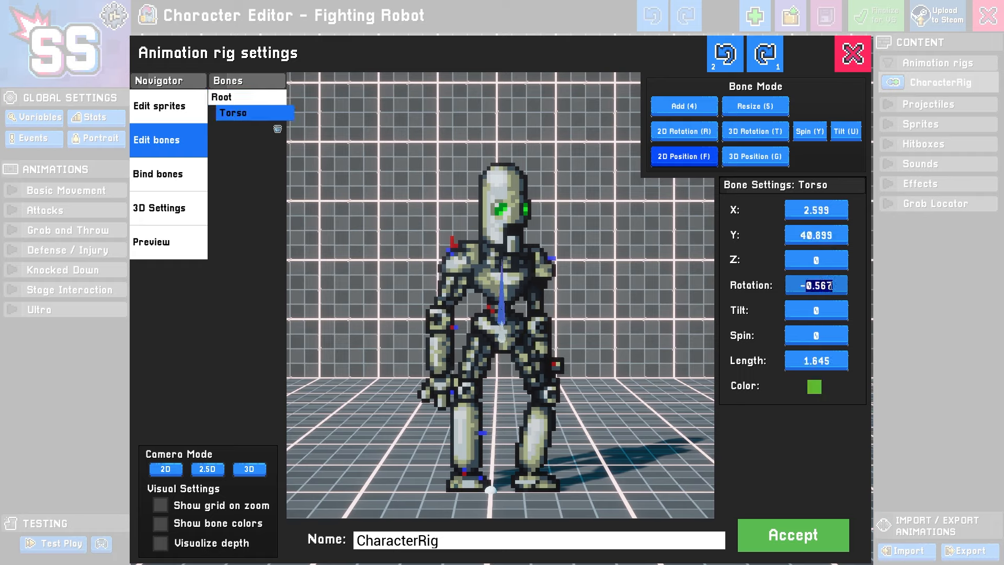
{"action": "left_click", "coordinate": [833, 285]}
{"action": "key", "text": "ctrl+a"}
{"action": "key", "text": "BackSpace"}
{"action": "type", "text": "0"}
{"action": "key", "text": "Return"}
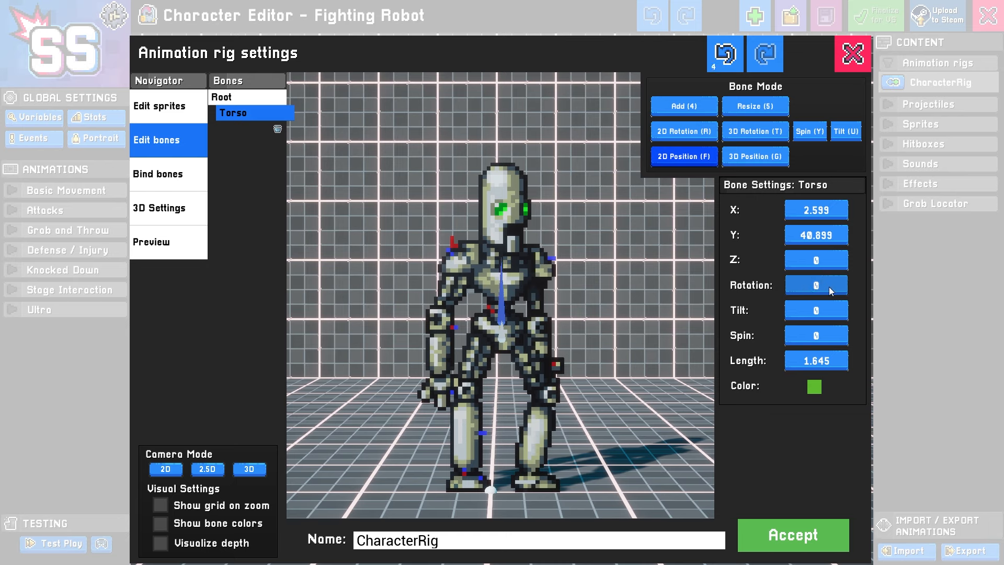
Step: Nudge the Torso bone slightly up in 2D to about X 2.725, Y 42.164, above the Root bone
{"action": "left_click", "coordinate": [574, 280]}
{"action": "left_click", "coordinate": [503, 305]}
{"action": "left_click", "coordinate": [503, 331]}
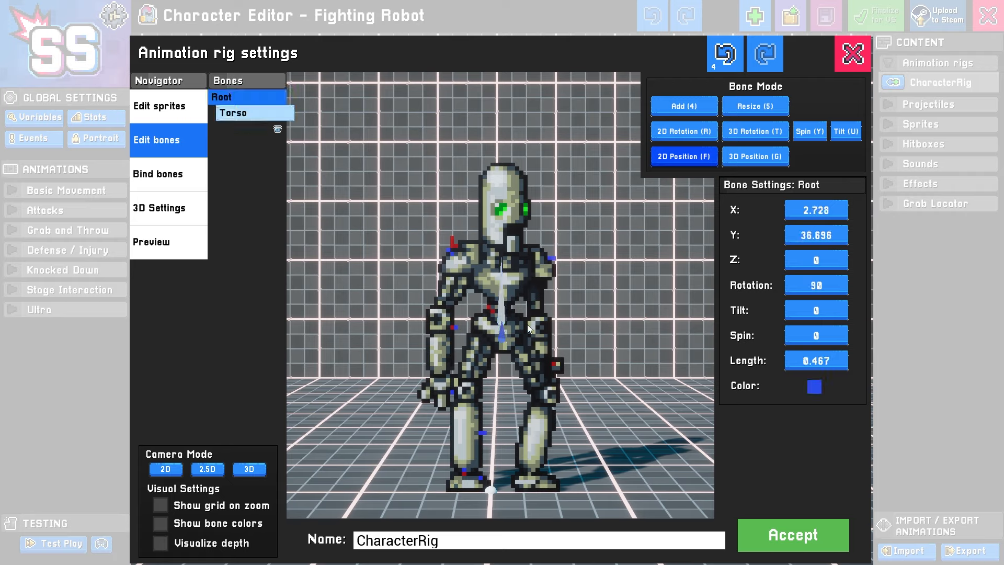
{"action": "left_click", "coordinate": [504, 299]}
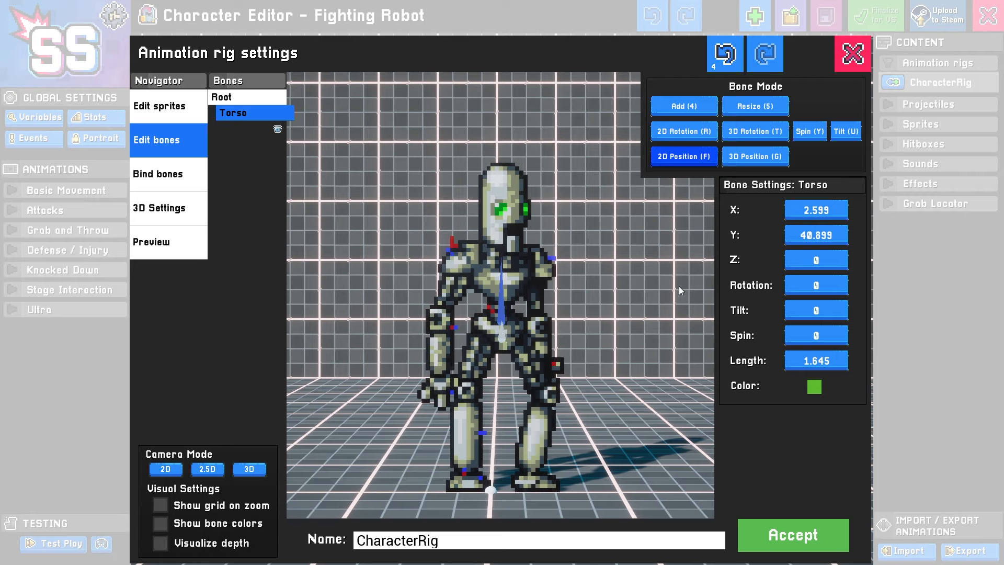
{"action": "left_click", "coordinate": [503, 330]}
{"action": "left_click", "coordinate": [503, 308]}
{"action": "left_click_drag", "start_coordinate": [503, 310], "coordinate": [504, 306]}
{"action": "left_click", "coordinate": [504, 337]}
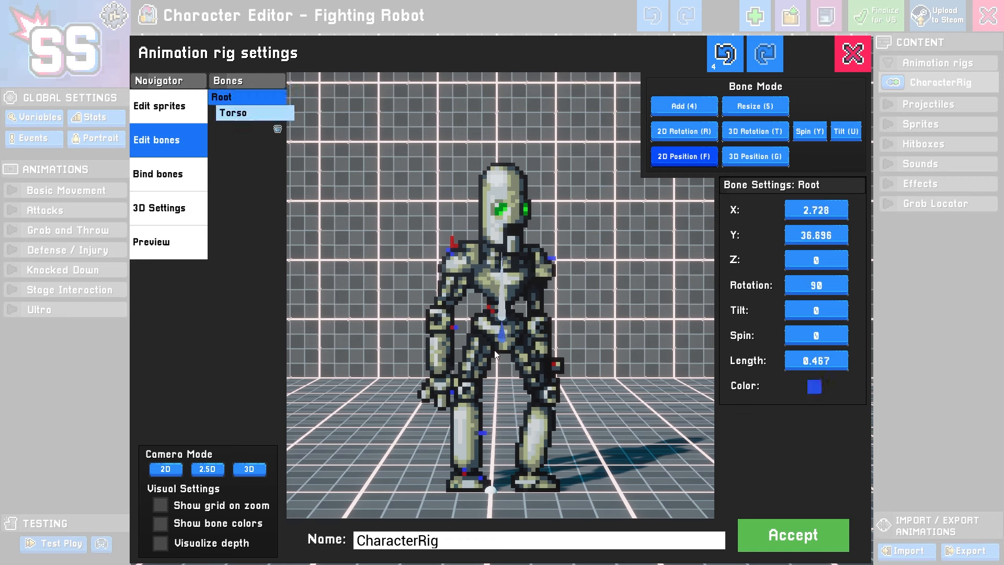
Step: Try rotating the Root bone with 2D Rotation and restore its rotation to 90
{"action": "left_click", "coordinate": [678, 134]}
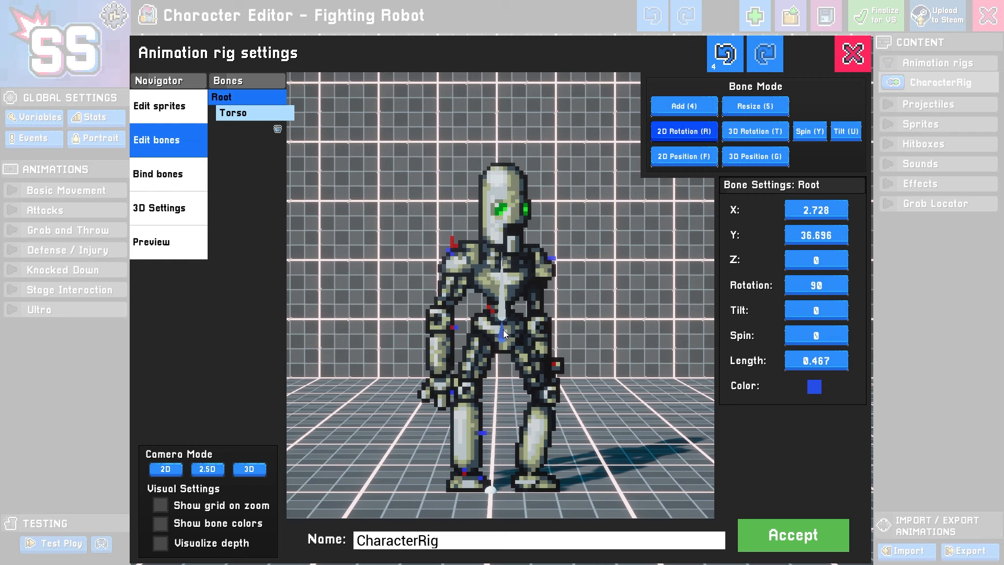
{"action": "mouse_move", "coordinate": [502, 329]}
{"action": "left_mouse_down"}
{"action": "mouse_move", "coordinate": [488, 340]}
{"action": "mouse_move", "coordinate": [506, 327]}
{"action": "mouse_move", "coordinate": [518, 334]}
{"action": "mouse_move", "coordinate": [514, 325]}
{"action": "mouse_move", "coordinate": [482, 327]}
{"action": "mouse_move", "coordinate": [482, 344]}
{"action": "mouse_move", "coordinate": [481, 328]}
{"action": "mouse_move", "coordinate": [509, 324]}
{"action": "mouse_move", "coordinate": [521, 337]}
{"action": "mouse_move", "coordinate": [516, 324]}
{"action": "mouse_move", "coordinate": [479, 322]}
{"action": "mouse_move", "coordinate": [500, 316]}
{"action": "mouse_move", "coordinate": [506, 327]}
{"action": "left_mouse_up"}
{"action": "left_click", "coordinate": [816, 285]}
{"action": "double_click", "coordinate": [817, 285]}
{"action": "type", "text": "90"}
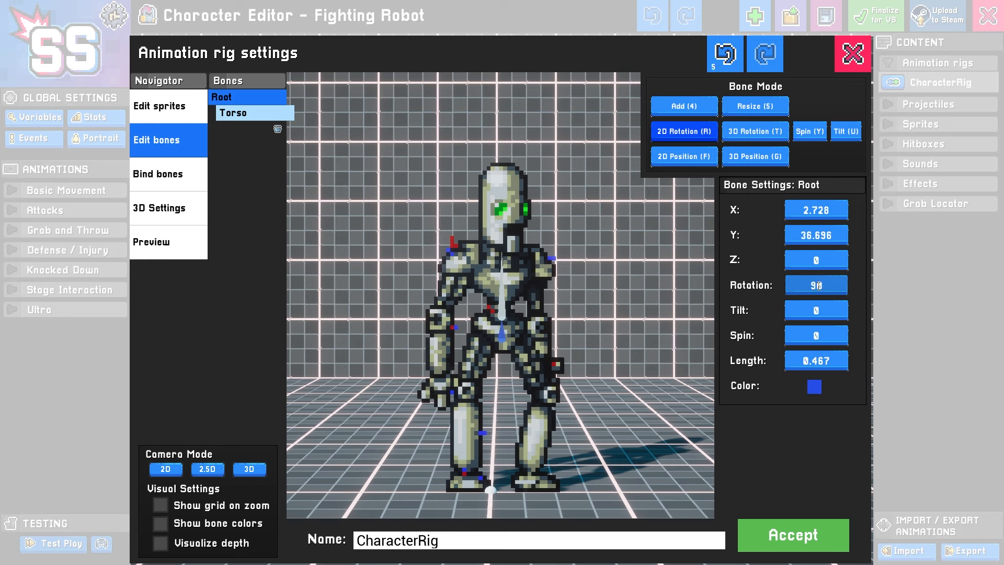
{"action": "key", "text": "Return"}
Step: Nudge the Torso bone up in 2D to about Y 42.543
{"action": "left_click", "coordinate": [497, 304]}
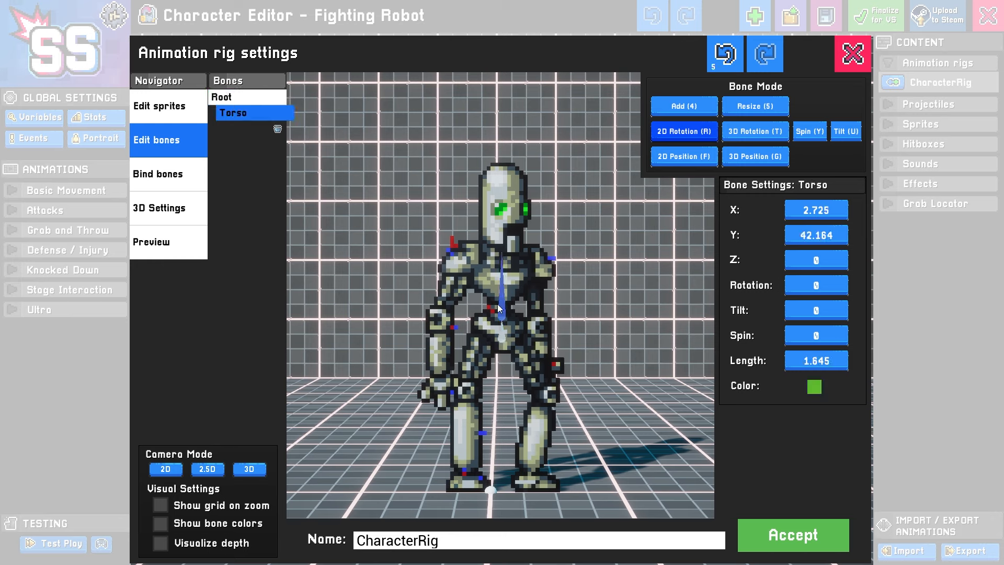
{"action": "key", "text": "f"}
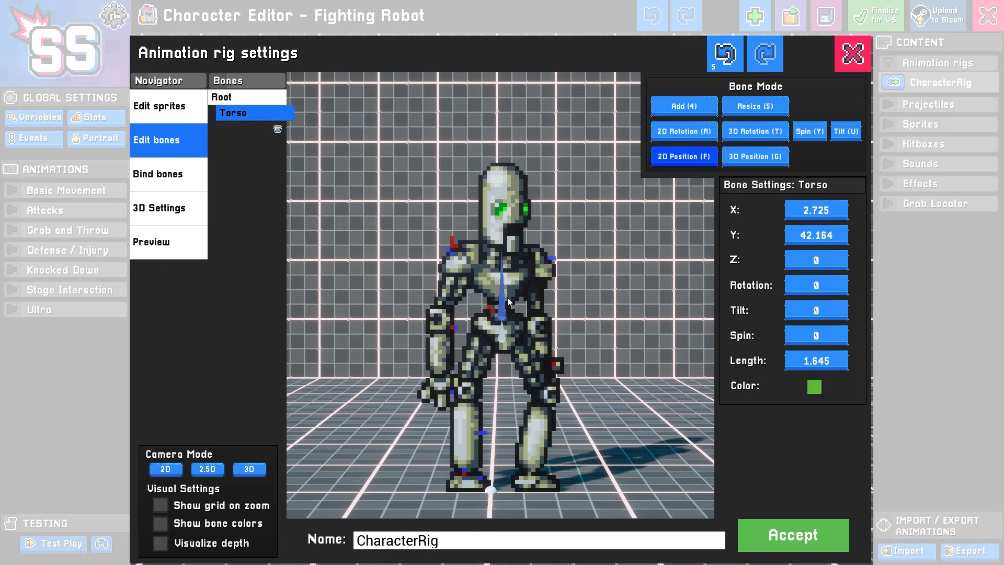
{"action": "left_click_drag", "start_coordinate": [503, 307], "coordinate": [503, 306]}
Step: Add a child bone about 0.81 long from the top of the Torso bone up into the robot's head
{"action": "left_click", "coordinate": [671, 106]}
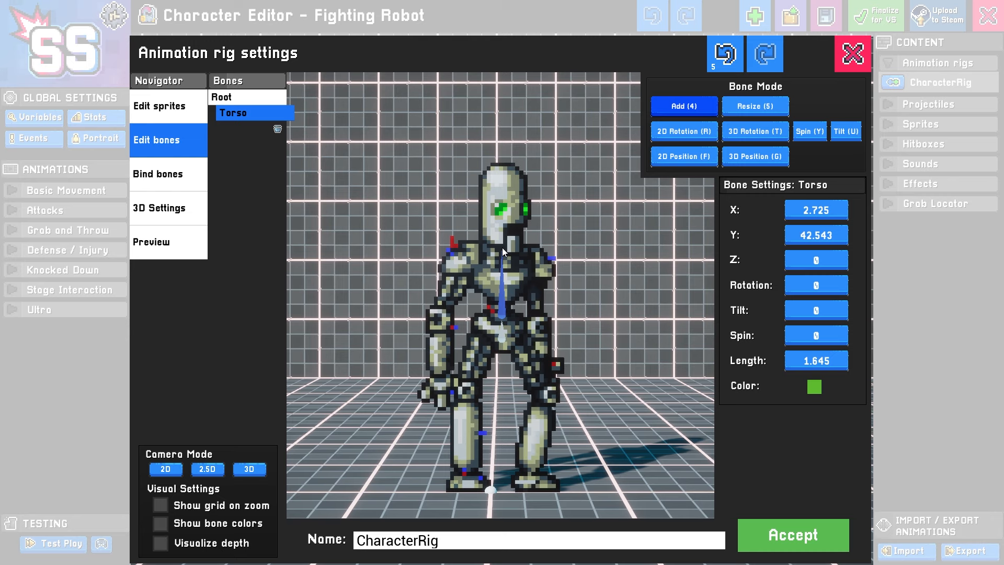
{"action": "left_click_drag", "start_coordinate": [500, 246], "coordinate": [502, 213]}
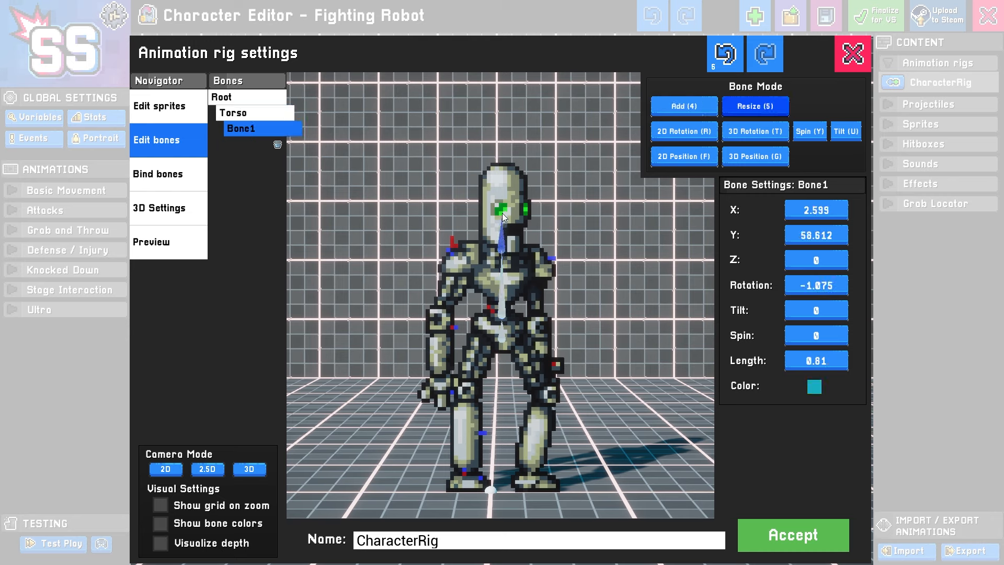
{"action": "key", "text": "4"}
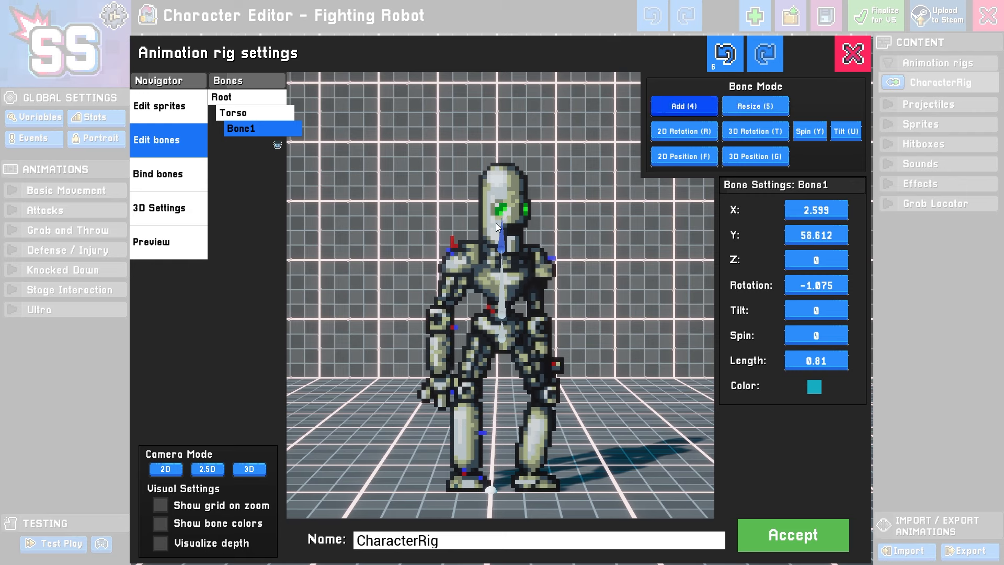
Step: Rename the bone inside the robot's head as Head and set its rotation to 0
{"action": "double_click", "coordinate": [240, 129]}
{"action": "type", "text": "Head"}
{"action": "triple_click", "coordinate": [817, 285]}
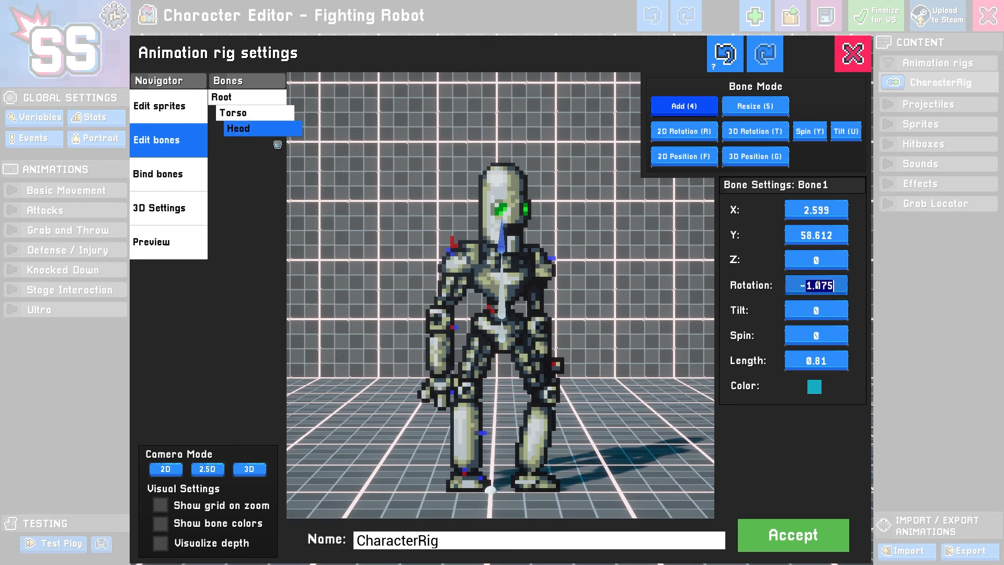
{"action": "type", "text": "0"}
{"action": "key", "text": "Return"}
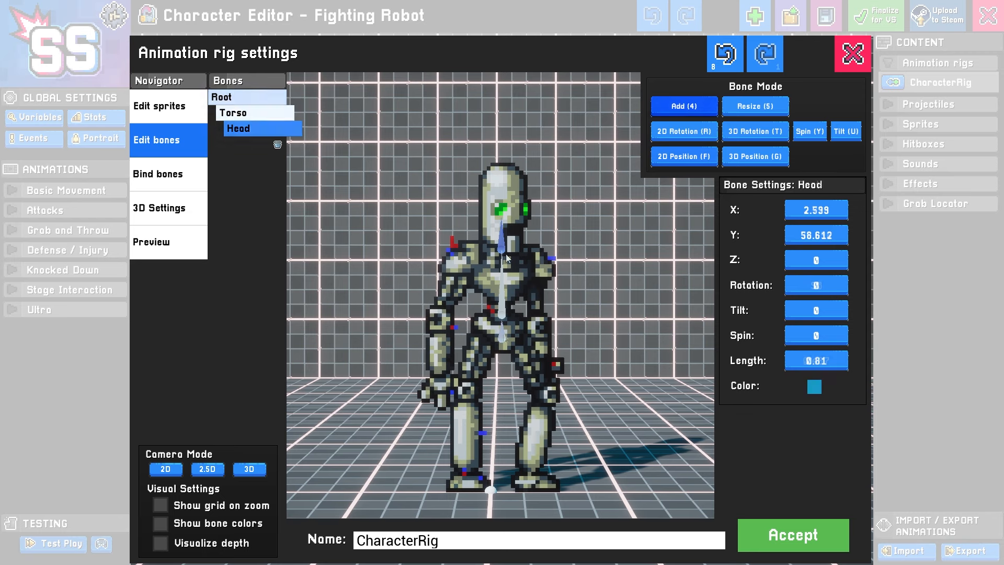
Step: Select the Torso, Head and Root bones in turn to examine how they are connected
{"action": "key", "text": "f"}
{"action": "left_click", "coordinate": [504, 326]}
{"action": "left_click", "coordinate": [501, 299]}
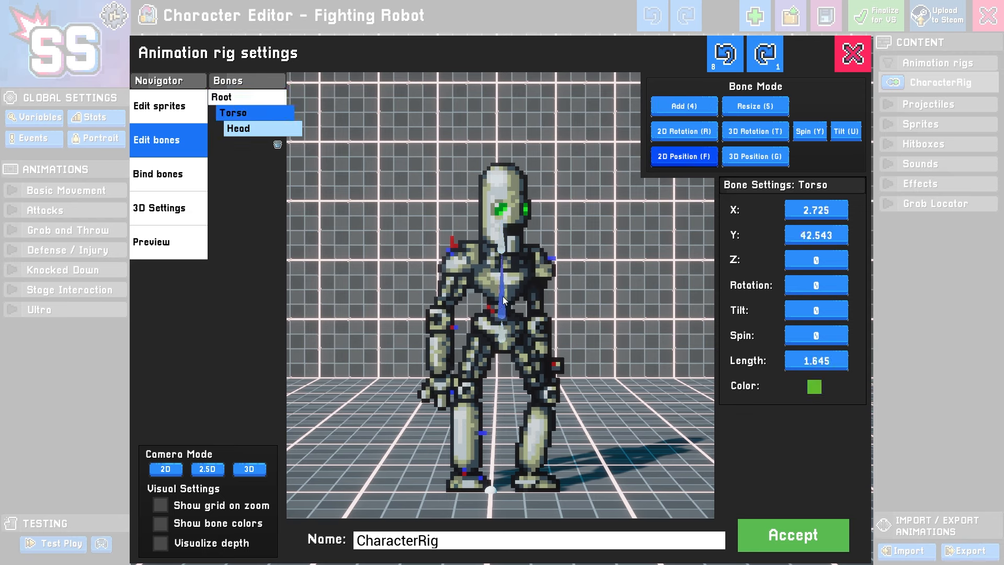
{"action": "left_click", "coordinate": [503, 244]}
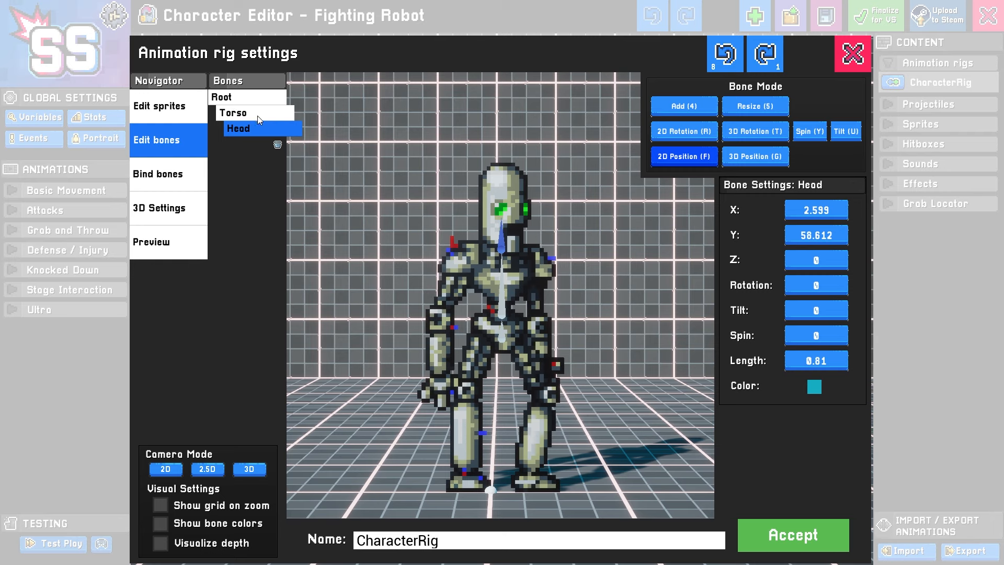
{"action": "left_click", "coordinate": [252, 101]}
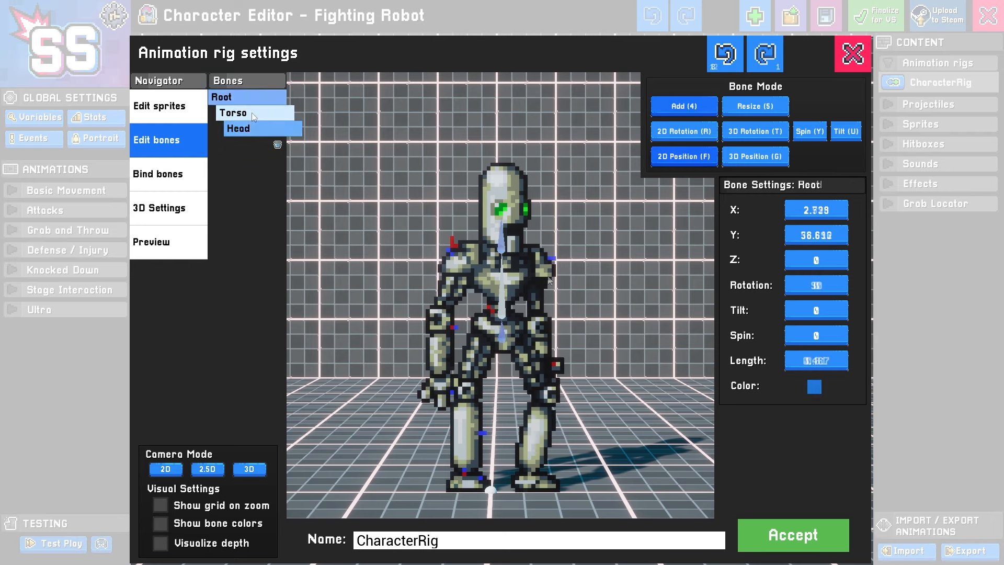
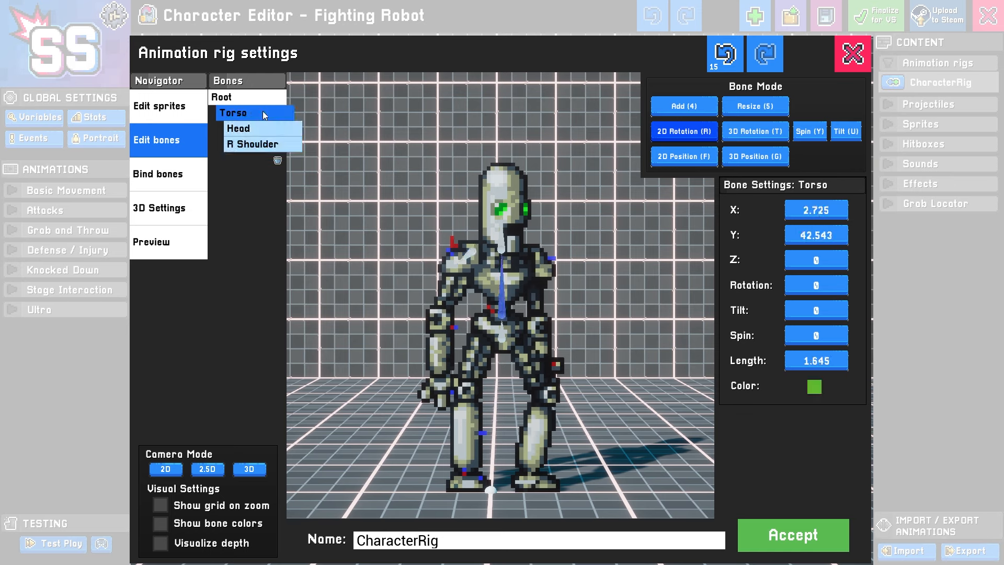
Step: Select the R Shoulder and Torso bones to examine the shoulder's place in the bone hierarchy
{"action": "left_click", "coordinate": [267, 130]}
{"action": "left_click", "coordinate": [284, 146]}
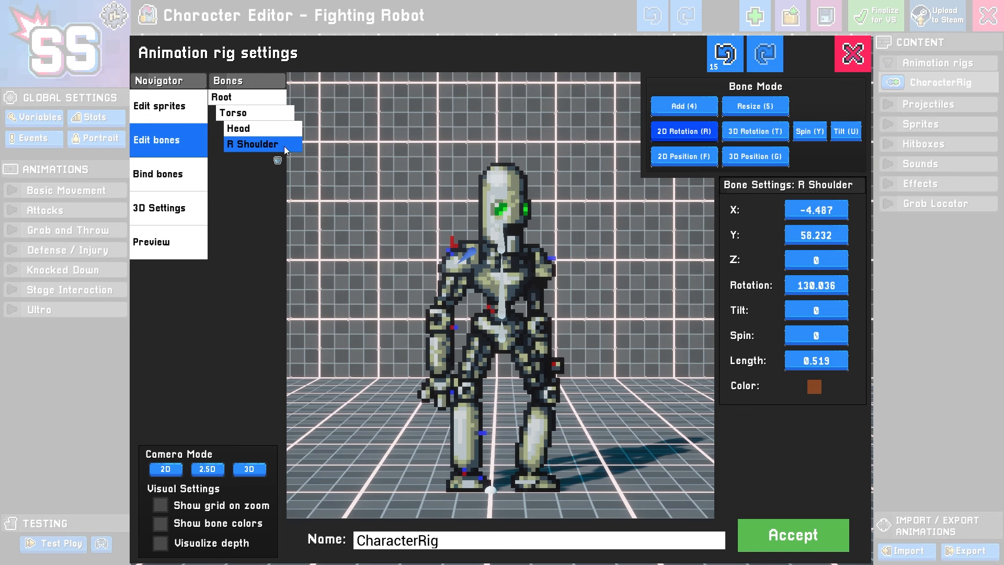
{"action": "left_click", "coordinate": [274, 116]}
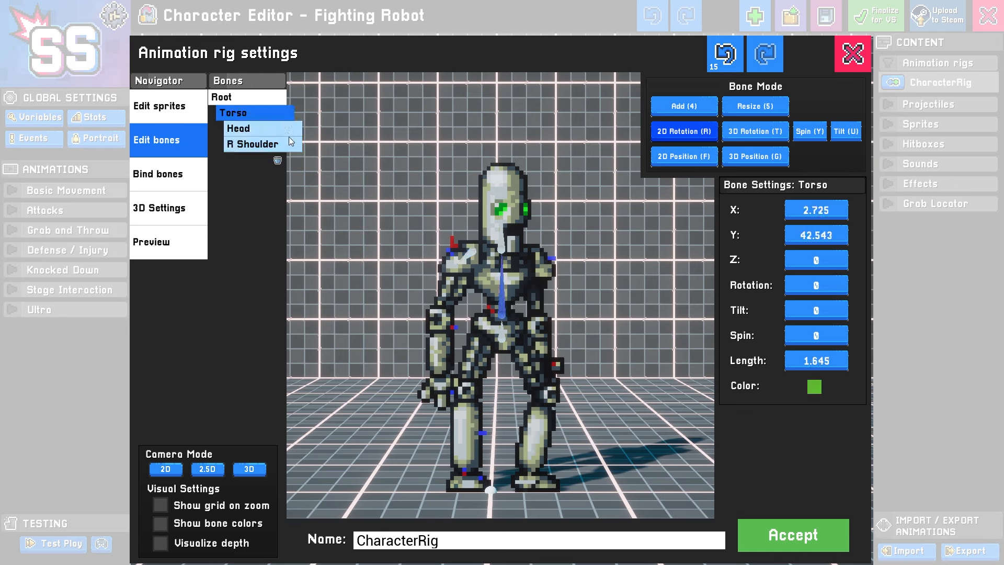
{"action": "left_click", "coordinate": [268, 145]}
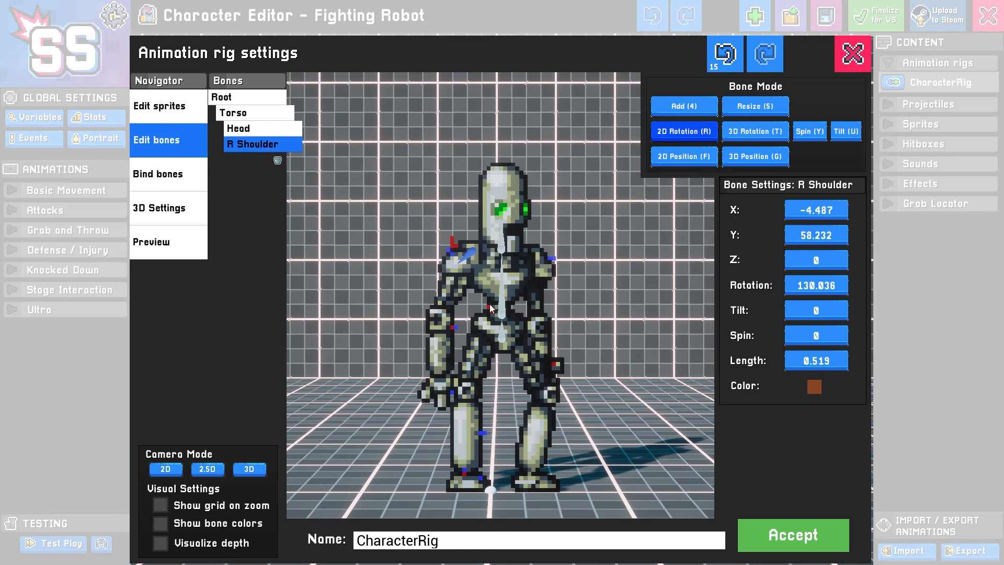
Step: Try rotating the Torso bone with 2D Rotation and undo the rotation
{"action": "left_click", "coordinate": [503, 302]}
{"action": "left_click_drag", "start_coordinate": [499, 291], "coordinate": [481, 283]}
{"action": "key", "text": "ctrl+z"}
{"action": "key", "text": "ctrl+z"}
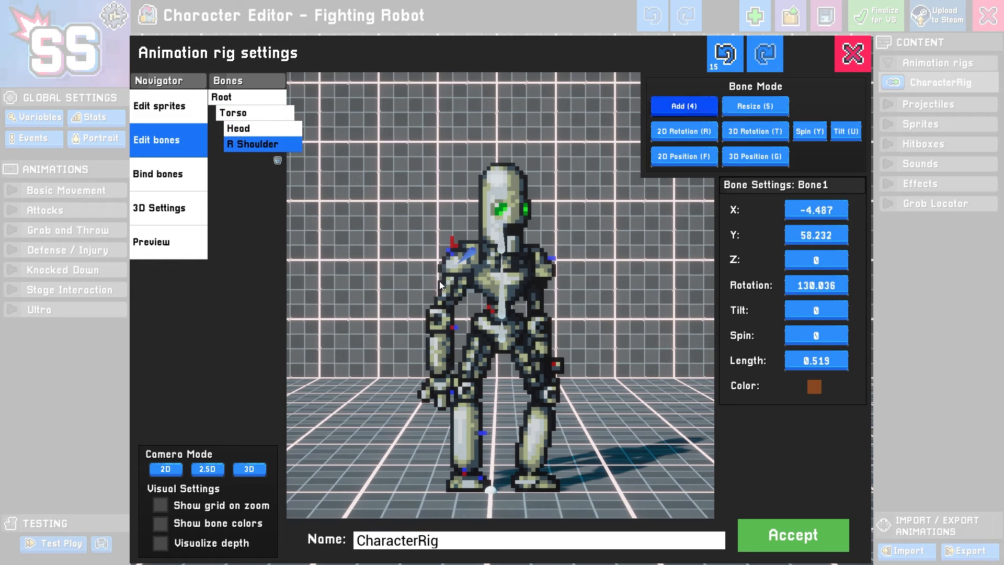
Step: Add a child bone about 0.869 long from the R Shoulder bone down the robot's upper arm
{"action": "key", "text": "r"}
{"action": "left_click_drag", "start_coordinate": [461, 260], "coordinate": [462, 263]}
{"action": "key", "text": "4"}
{"action": "mouse_move", "coordinate": [456, 273]}
{"action": "left_mouse_down"}
{"action": "mouse_move", "coordinate": [443, 305]}
{"action": "mouse_move", "coordinate": [455, 283]}
{"action": "left_mouse_up"}
{"action": "key", "text": "f"}
{"action": "key", "text": "r"}
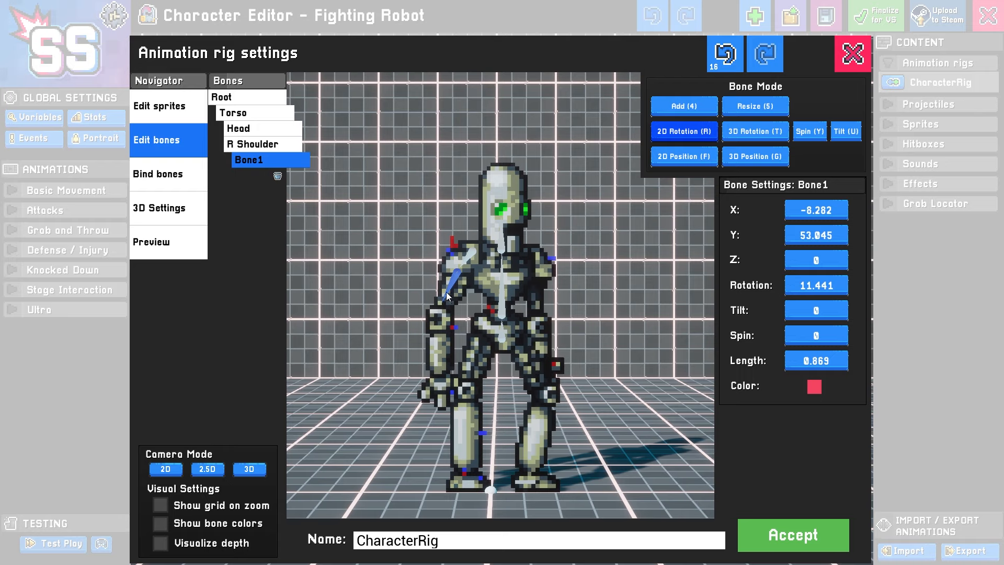
Step: Resize the new upper-arm bone to about 0.945 long and name it R Forearm
{"action": "key", "text": "5"}
{"action": "left_click_drag", "start_coordinate": [447, 291], "coordinate": [441, 304]}
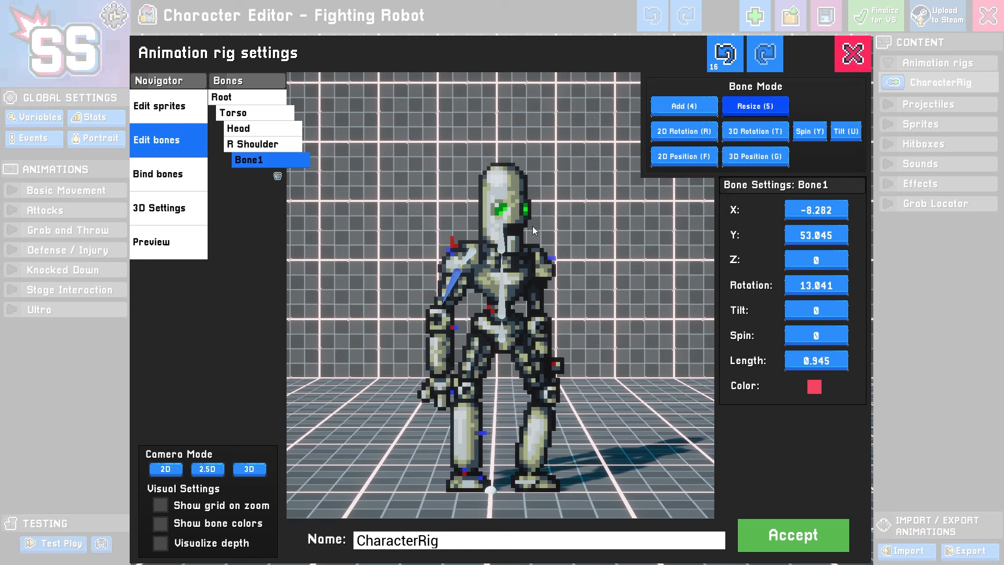
{"action": "key", "text": "f"}
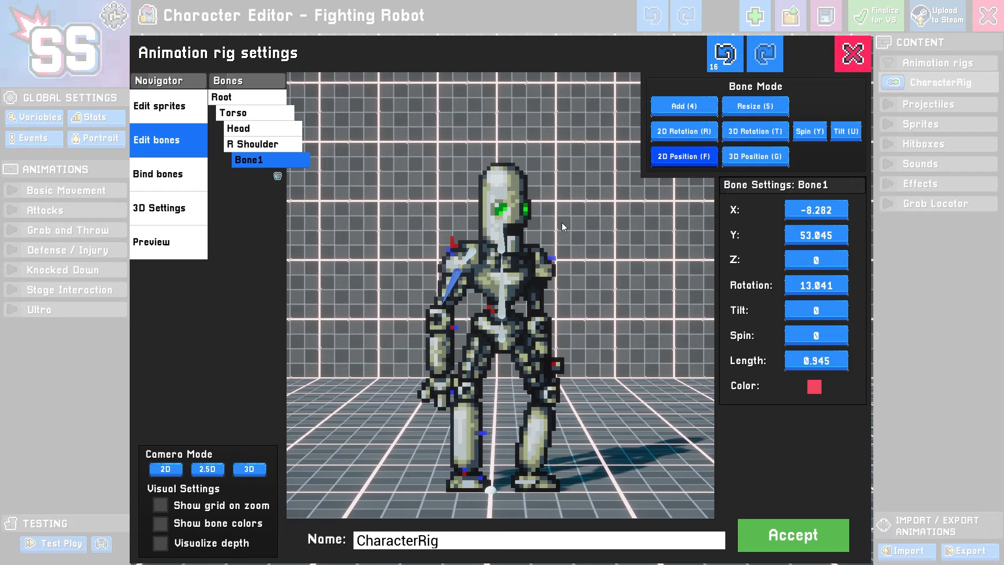
{"action": "double_click", "coordinate": [247, 160]}
{"action": "type", "text": "R Forearm"}
{"action": "key", "text": "Return"}
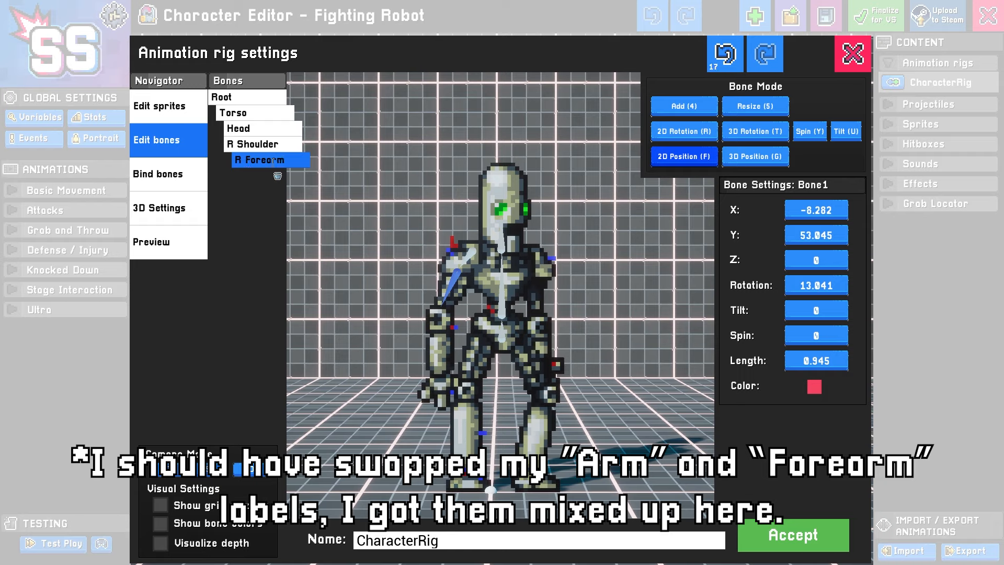
Step: Add a child bone about 1.696 long from R Forearm down the lower arm and name it R Arm
{"action": "left_click", "coordinate": [670, 107]}
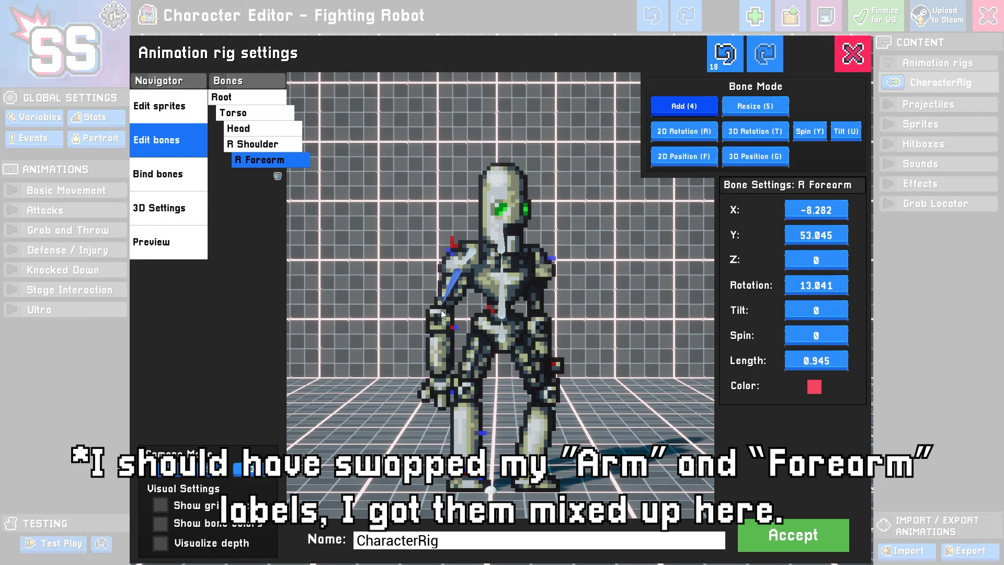
{"action": "left_click_drag", "start_coordinate": [442, 314], "coordinate": [441, 383]}
{"action": "left_click", "coordinate": [256, 175]}
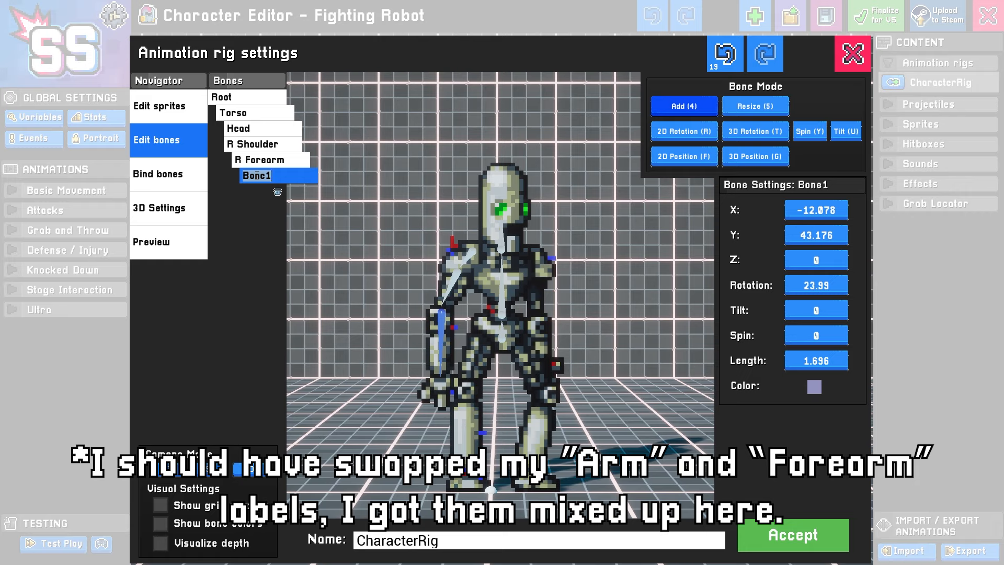
{"action": "type", "text": "R ARm"}
{"action": "key", "text": "Return"}
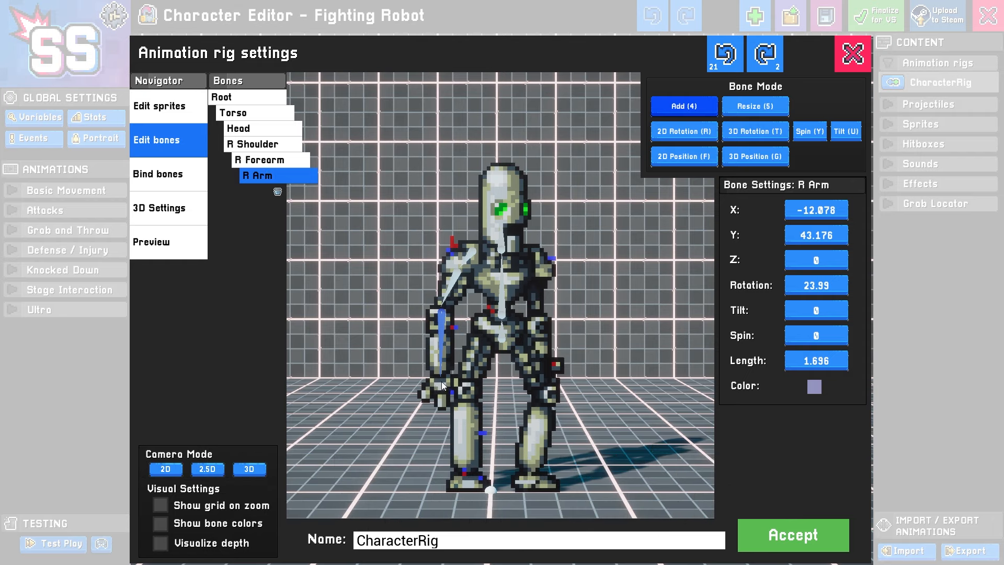
Step: Add a child bone about 0.334 long at the end of R Arm in the hand and name it R Hand
{"action": "left_click_drag", "start_coordinate": [442, 386], "coordinate": [442, 399]}
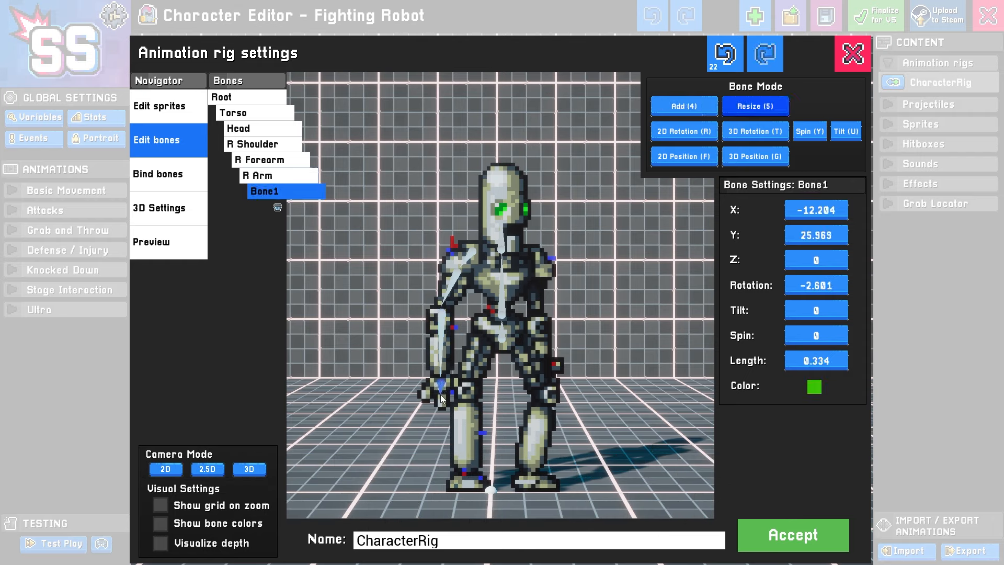
{"action": "double_click", "coordinate": [265, 191]}
{"action": "type", "text": "R Hand"}
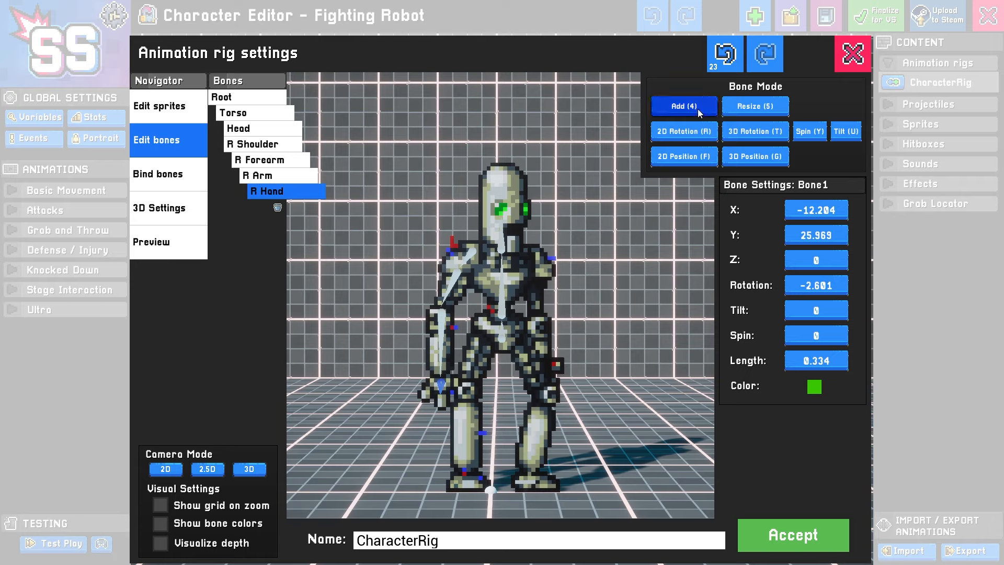
Step: Add a Torso child bone about 0.518 long at the opposite shoulder and name it L Shoulder
{"action": "left_click", "coordinate": [261, 116]}
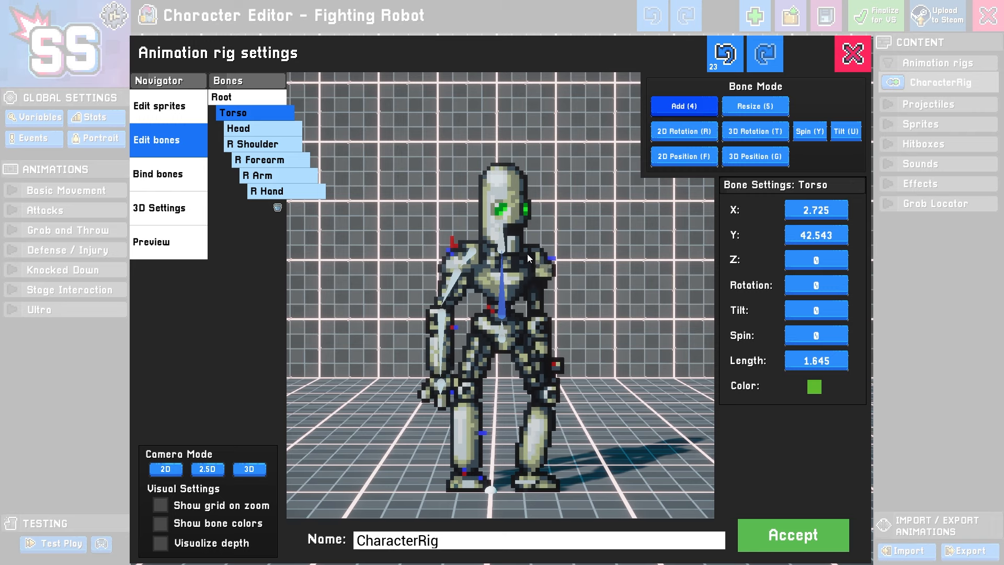
{"action": "left_click_drag", "start_coordinate": [542, 254], "coordinate": [534, 272]}
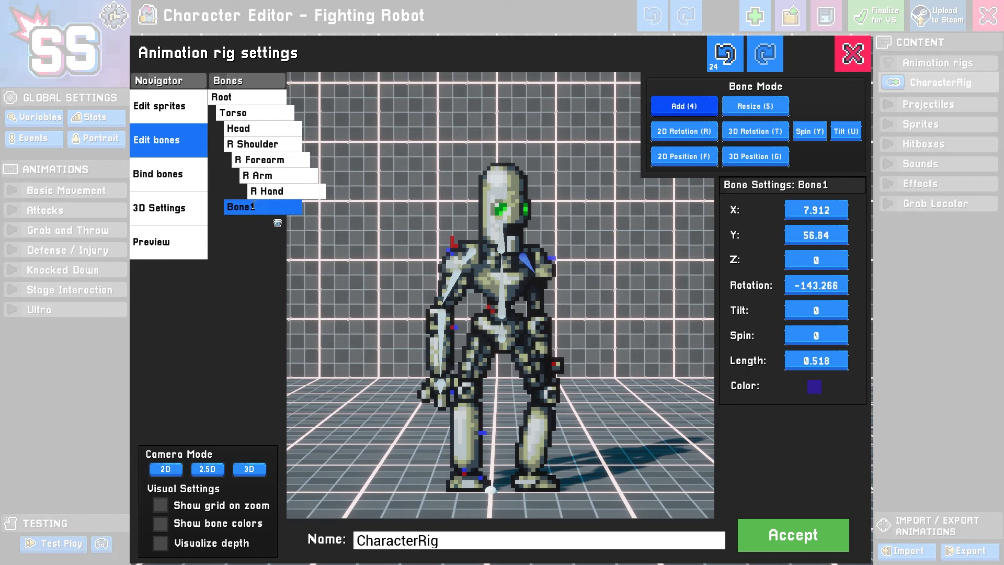
{"action": "double_click", "coordinate": [244, 207]}
{"action": "type", "text": "L Shoulder"}
Step: Extend the arm from L Shoulder with bones named L Forearm and L Arm and a hand bone about 0.258 long
{"action": "left_click_drag", "start_coordinate": [531, 272], "coordinate": [537, 335]}
{"action": "key", "text": "ctrl+z"}
{"action": "key", "text": "r"}
{"action": "key", "text": "f"}
{"action": "key", "text": "4"}
{"action": "left_click", "coordinate": [275, 218]}
{"action": "type", "text": "L Forearm4fr"}
{"action": "left_click_drag", "start_coordinate": [537, 334], "coordinate": [537, 335]}
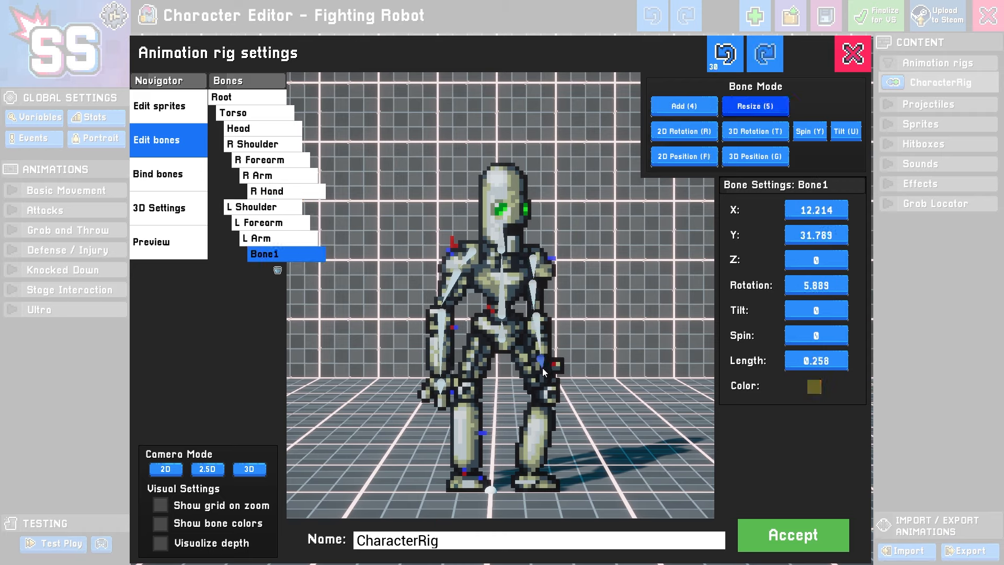
Step: Name the hand bone at the end of L Arm as L Hand
{"action": "key", "text": "4"}
{"action": "left_click", "coordinate": [267, 254]}
{"action": "type", "text": "L Hand"}
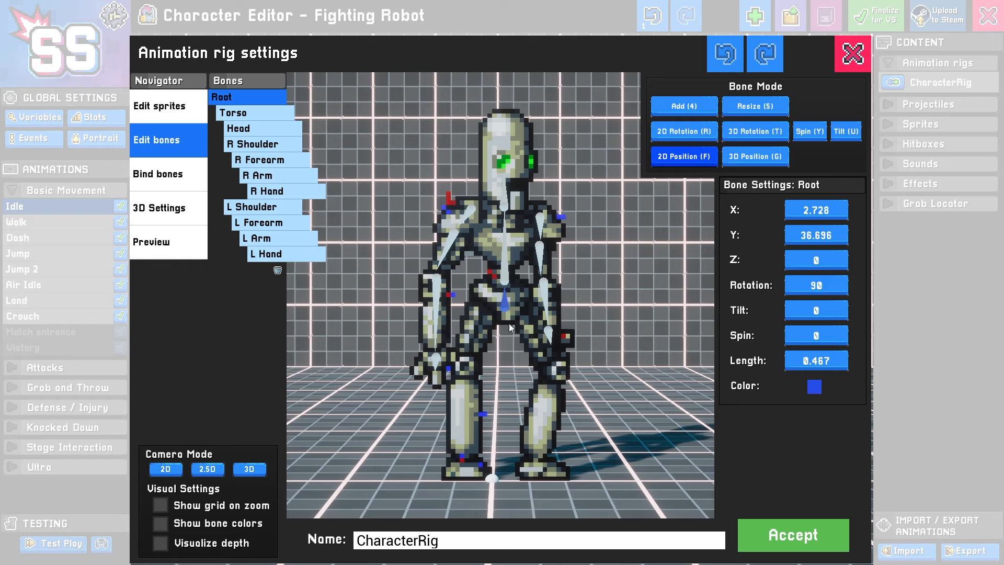
Step: Add a Root child bone about 1.231 long down the thigh on the R Arm side and name it R Thigh
{"action": "left_click", "coordinate": [690, 109]}
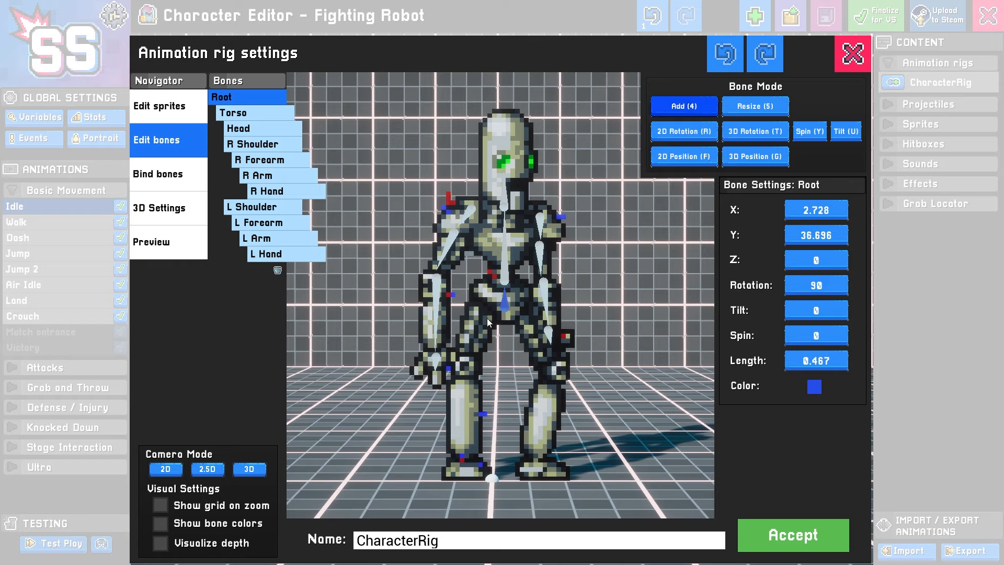
{"action": "left_click_drag", "start_coordinate": [487, 313], "coordinate": [465, 362]}
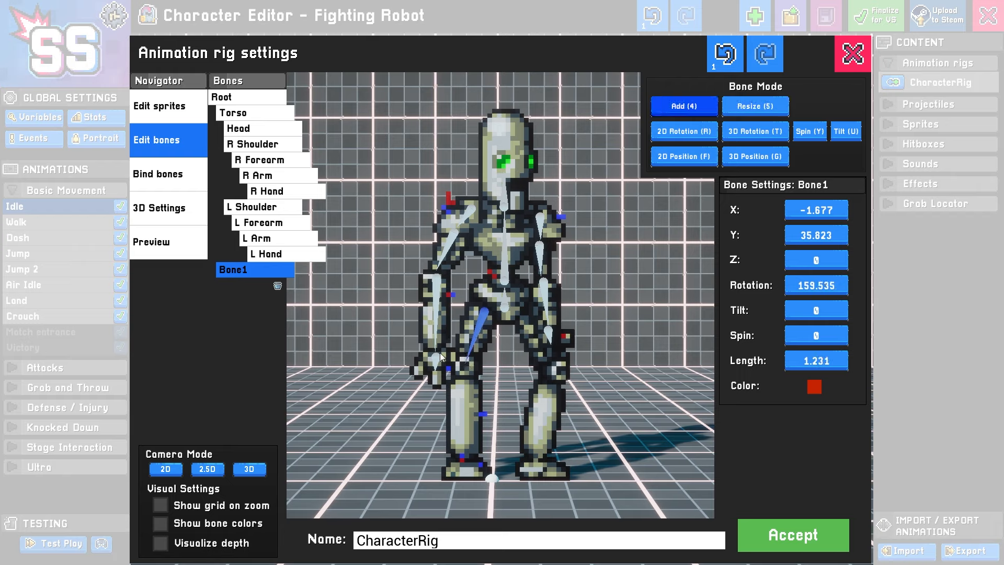
{"action": "double_click", "coordinate": [231, 270]}
{"action": "type", "text": "R Thigh"}
Step: Extend R Thigh with a lower-leg bone named R Leg and a foot bone about 0.292 long at the ankle
{"action": "mouse_move", "coordinate": [466, 366]}
{"action": "left_mouse_down"}
{"action": "mouse_move", "coordinate": [464, 443]}
{"action": "mouse_move", "coordinate": [469, 362]}
{"action": "mouse_move", "coordinate": [475, 379]}
{"action": "left_mouse_up"}
{"action": "type", "text": "R Leg"}
{"action": "key", "text": "ctrl+z"}
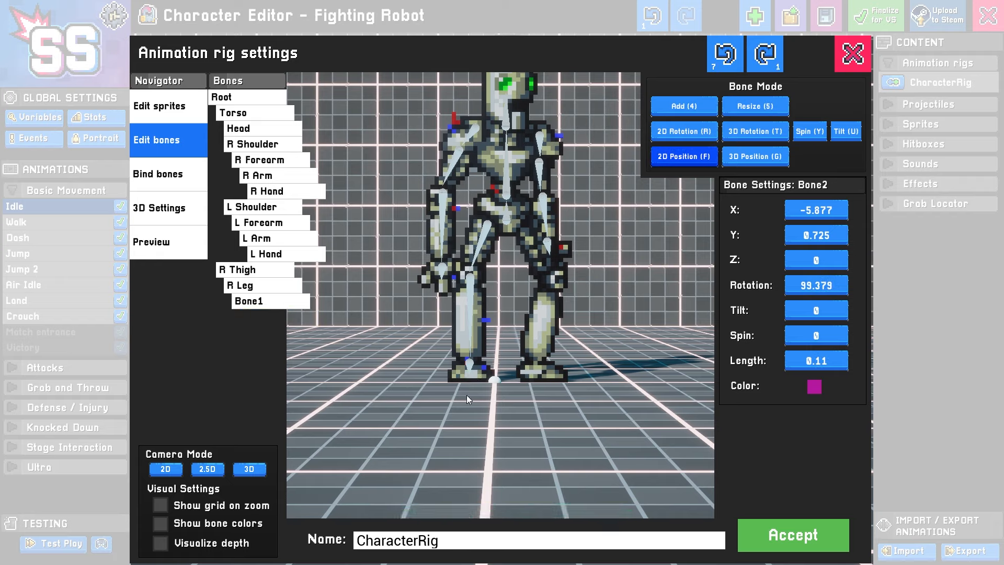
{"action": "key", "text": "w"}
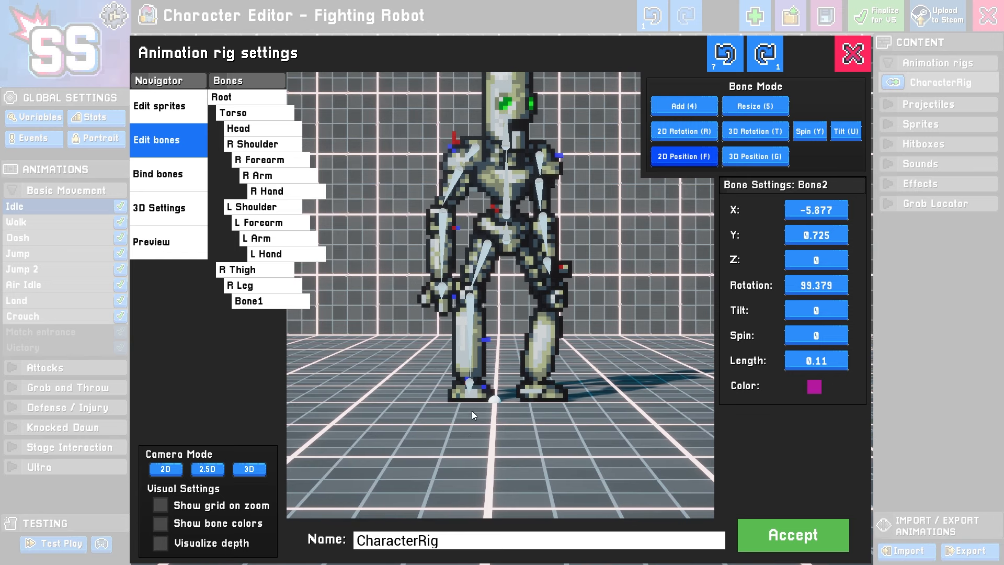
Step: Name the foot bone at the end of R Leg as R Foot
{"action": "double_click", "coordinate": [275, 301]}
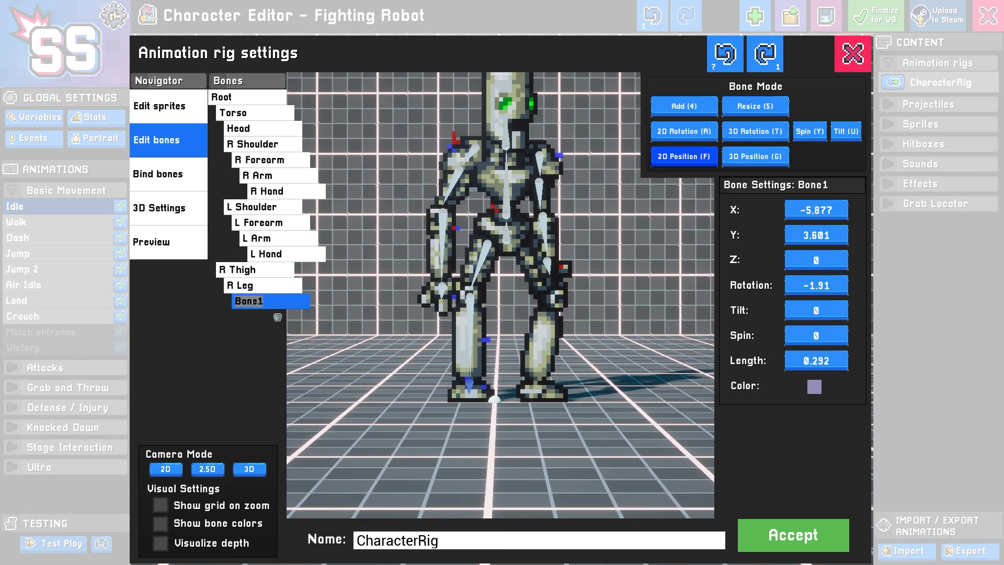
{"action": "type", "text": "rR Foot"}
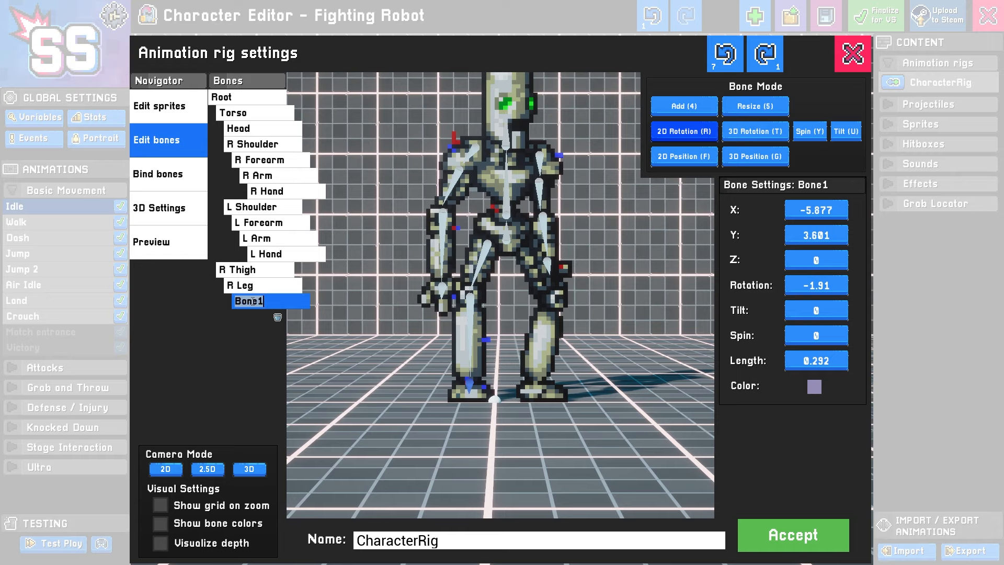
{"action": "key", "text": "Return"}
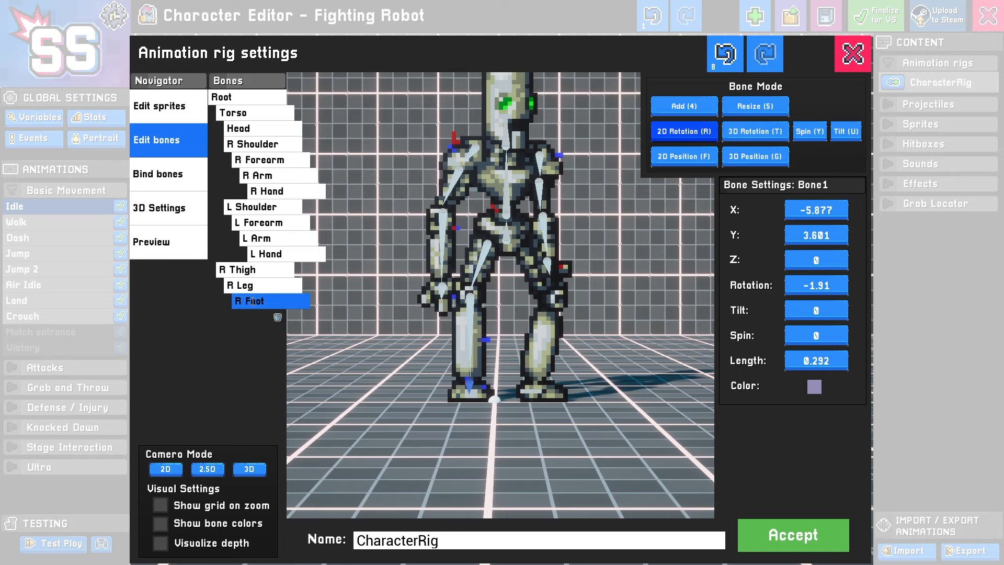
Step: Rotate the R Foot bone in 3D to about rotation 2.881, tilt 75.562 and spin -79.562
{"action": "left_click", "coordinate": [251, 468]}
{"action": "left_click_drag", "start_coordinate": [433, 355], "coordinate": [656, 383]}
{"action": "key", "text": "t"}
{"action": "key", "text": "f"}
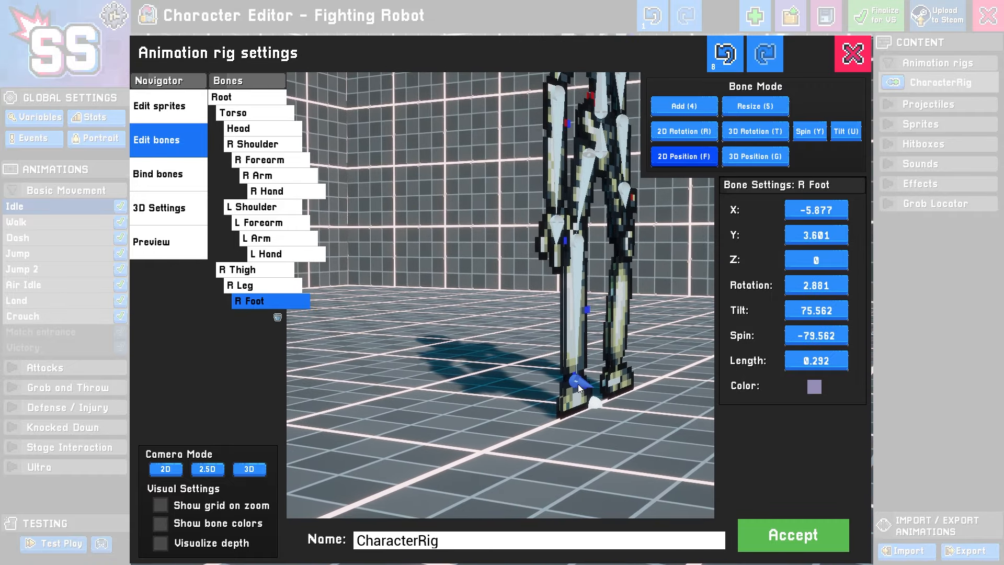
Step: Reposition the R Foot bone in 2D to about X -6.035, Y 1.705
{"action": "mouse_move", "coordinate": [578, 385]}
{"action": "left_mouse_down"}
{"action": "mouse_move", "coordinate": [579, 401]}
{"action": "mouse_move", "coordinate": [547, 401]}
{"action": "mouse_move", "coordinate": [413, 370]}
{"action": "mouse_move", "coordinate": [551, 382]}
{"action": "mouse_move", "coordinate": [535, 375]}
{"action": "mouse_move", "coordinate": [544, 344]}
{"action": "mouse_move", "coordinate": [454, 353]}
{"action": "mouse_move", "coordinate": [524, 354]}
{"action": "mouse_move", "coordinate": [522, 326]}
{"action": "mouse_move", "coordinate": [513, 335]}
{"action": "mouse_move", "coordinate": [556, 355]}
{"action": "mouse_move", "coordinate": [528, 392]}
{"action": "left_mouse_up"}
{"action": "scroll", "coordinate": [482, 354], "scroll_direction": "up", "scroll_amount": 3}
{"action": "scroll", "coordinate": [524, 354], "scroll_direction": "down", "scroll_amount": 5}
{"action": "scroll", "coordinate": [514, 334], "scroll_direction": "up", "scroll_amount": 3}
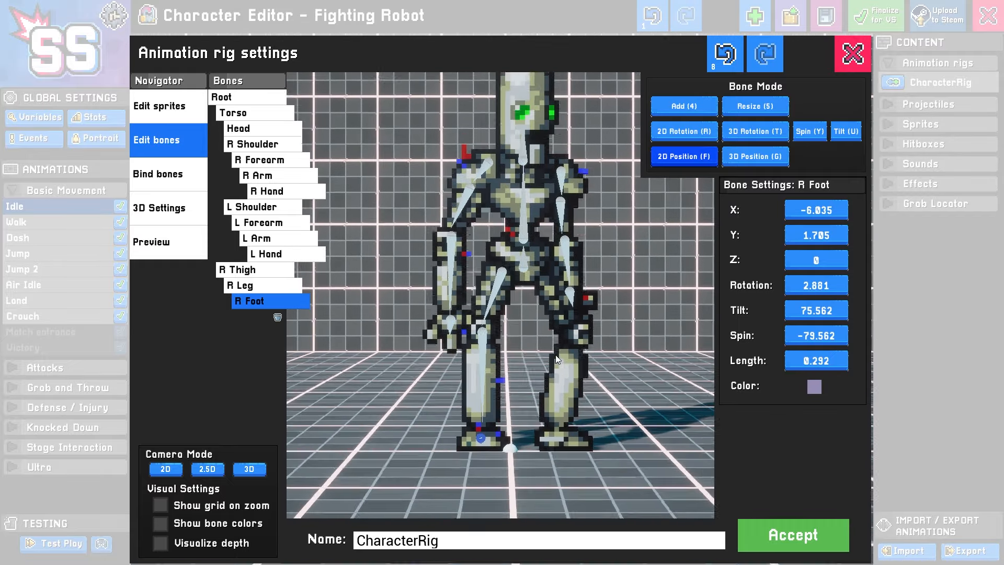
Step: Add a Root child bone down the robot's other thigh and name it L Thigh
{"action": "left_click", "coordinate": [496, 305]}
{"action": "key", "text": "4"}
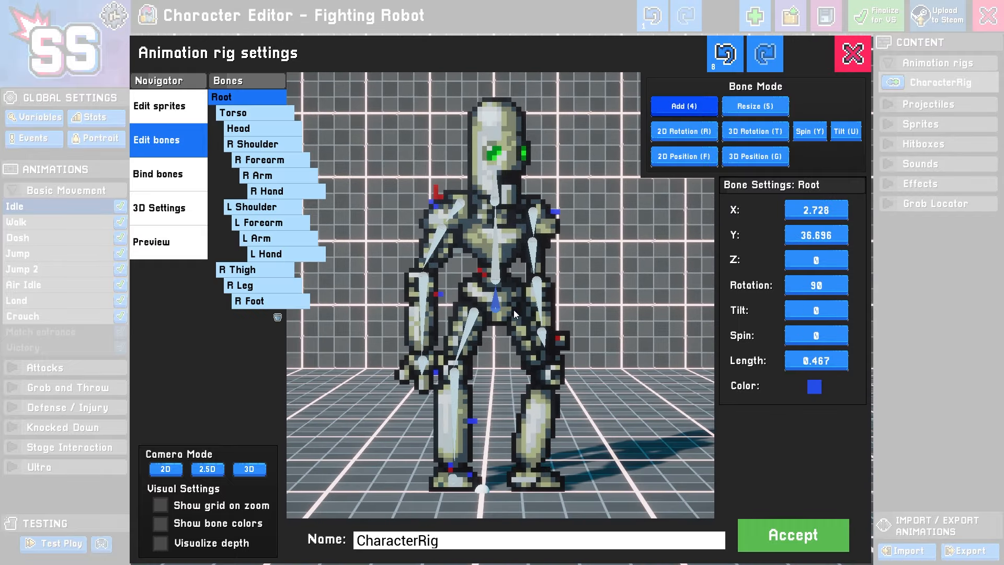
{"action": "mouse_move", "coordinate": [513, 310]}
{"action": "left_mouse_down"}
{"action": "mouse_move", "coordinate": [547, 373]}
{"action": "mouse_move", "coordinate": [530, 463]}
{"action": "mouse_move", "coordinate": [547, 480]}
{"action": "mouse_move", "coordinate": [535, 477]}
{"action": "left_mouse_up"}
{"action": "left_click", "coordinate": [238, 316]}
{"action": "type", "text": "L Thigh"}
{"action": "key", "text": "Return"}
Step: Name the lower-leg bone below L Thigh as L Leg
{"action": "left_click", "coordinate": [238, 332]}
{"action": "type", "text": "L Leg"}
{"action": "key", "text": "Return"}
Step: Add a child bone about 0.464 long at the end of L Leg across the foot and name it L Foot
{"action": "left_click", "coordinate": [533, 474]}
{"action": "left_click", "coordinate": [532, 455]}
{"action": "key", "text": "4"}
{"action": "left_click", "coordinate": [261, 348]}
{"action": "type", "text": "L Foot"}
{"action": "key", "text": "Return"}
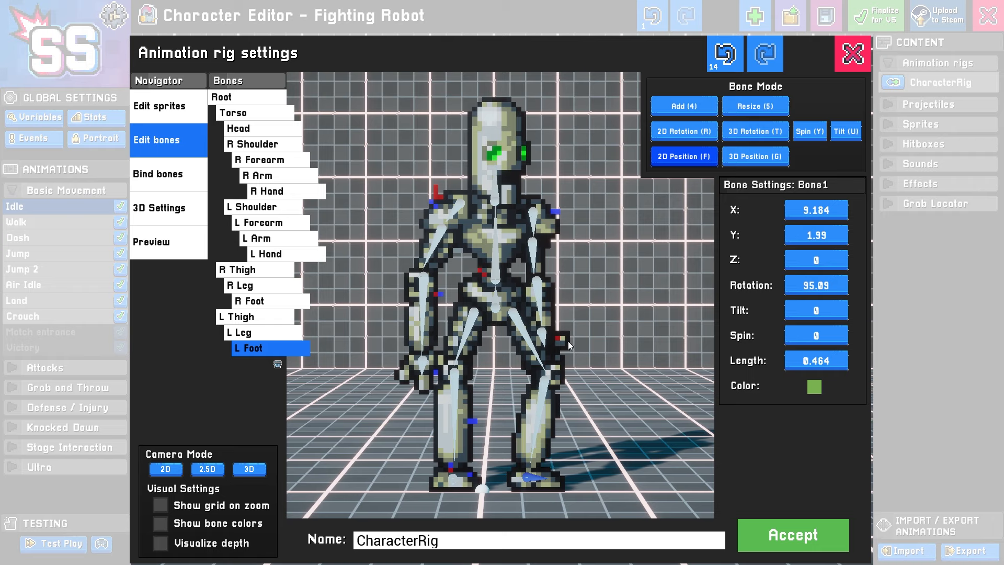
Step: Resize the Torso bone to a length of about 1.721 so its tip meets the base of the Head bone
{"action": "left_click", "coordinate": [496, 197]}
{"action": "left_click_drag", "start_coordinate": [495, 197], "coordinate": [494, 218]}
{"action": "left_click", "coordinate": [496, 237]}
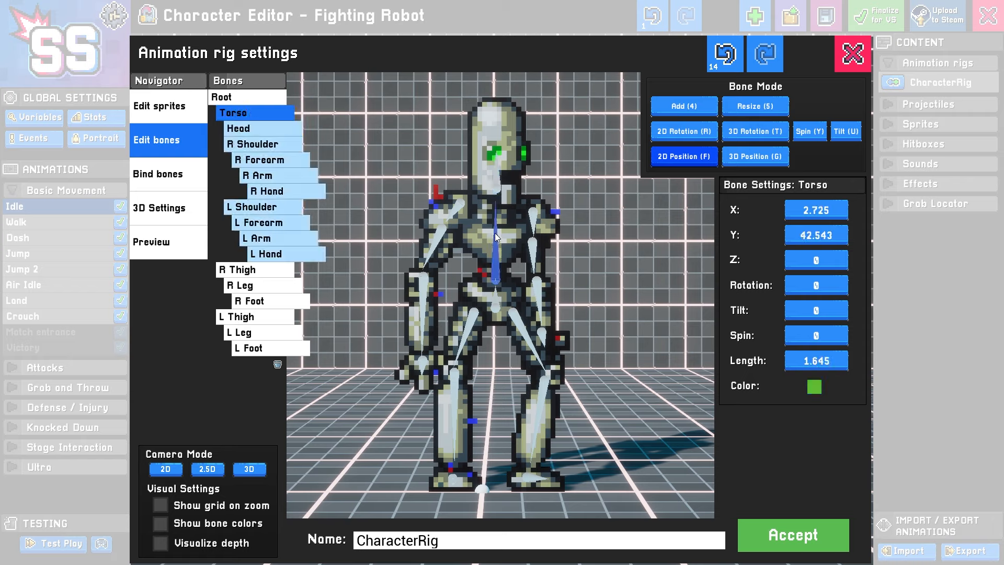
{"action": "key", "text": "5"}
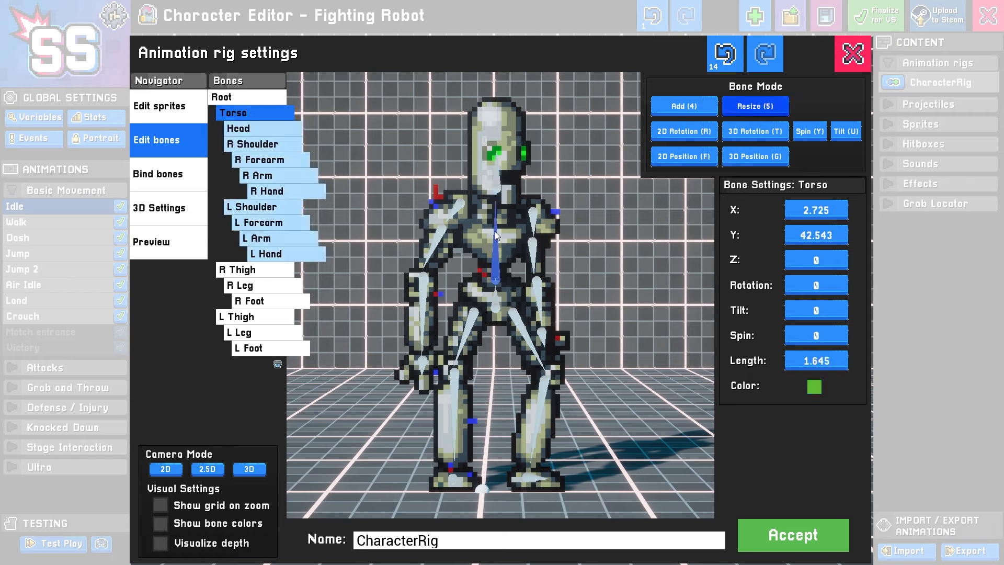
{"action": "left_click_drag", "start_coordinate": [494, 215], "coordinate": [496, 196]}
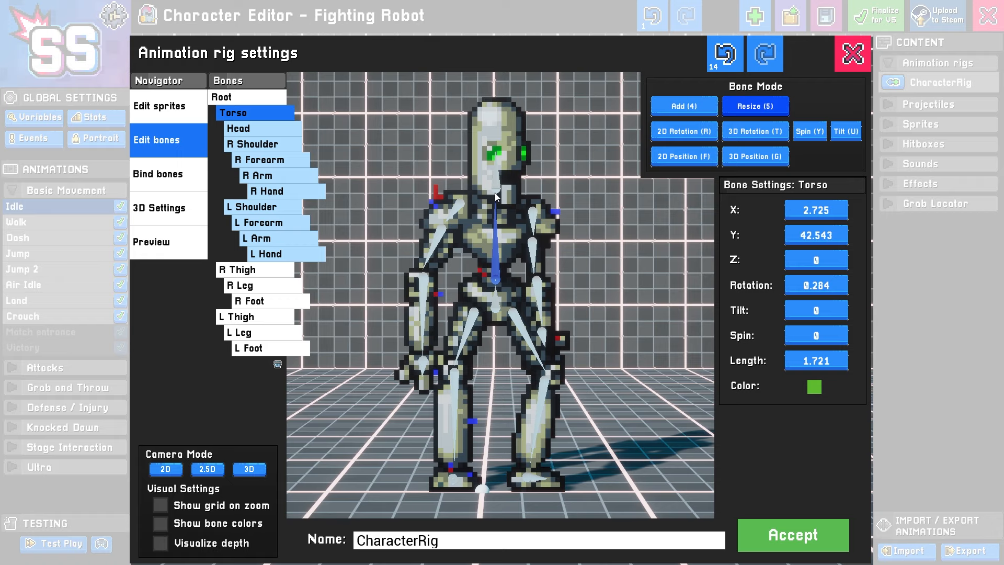
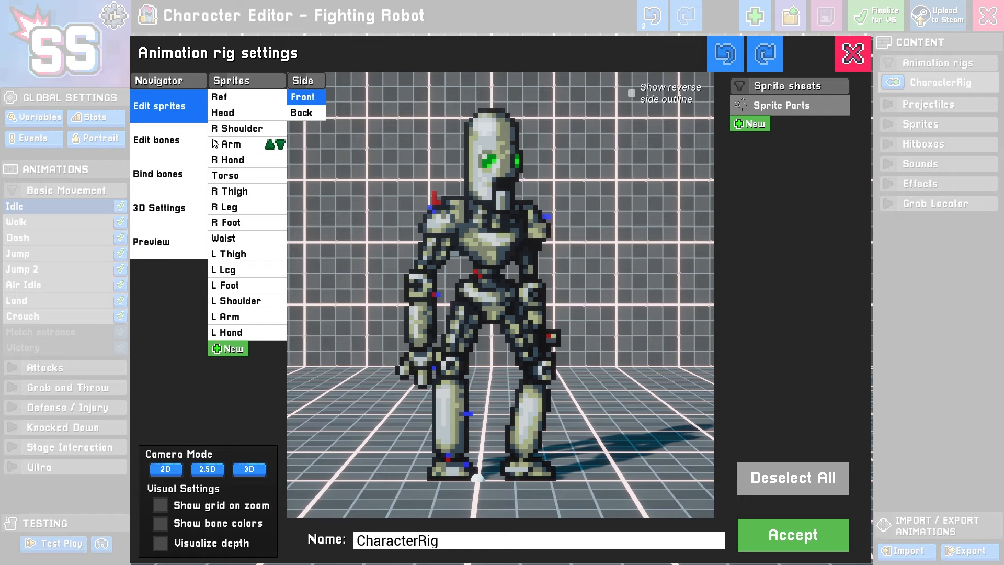
Step: Bind the Head sprite to the Head bone
{"action": "left_click", "coordinate": [166, 176]}
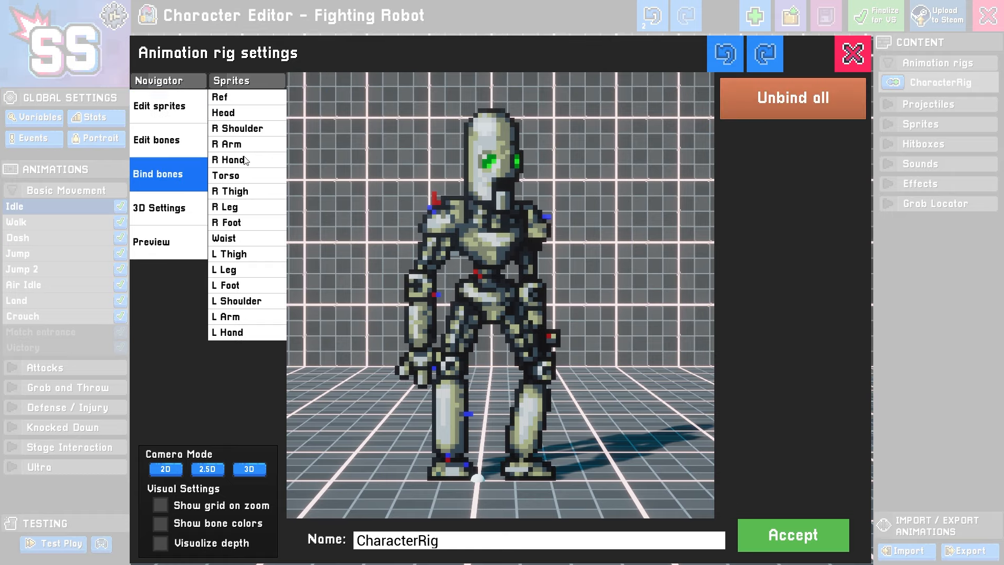
{"action": "left_click", "coordinate": [255, 117]}
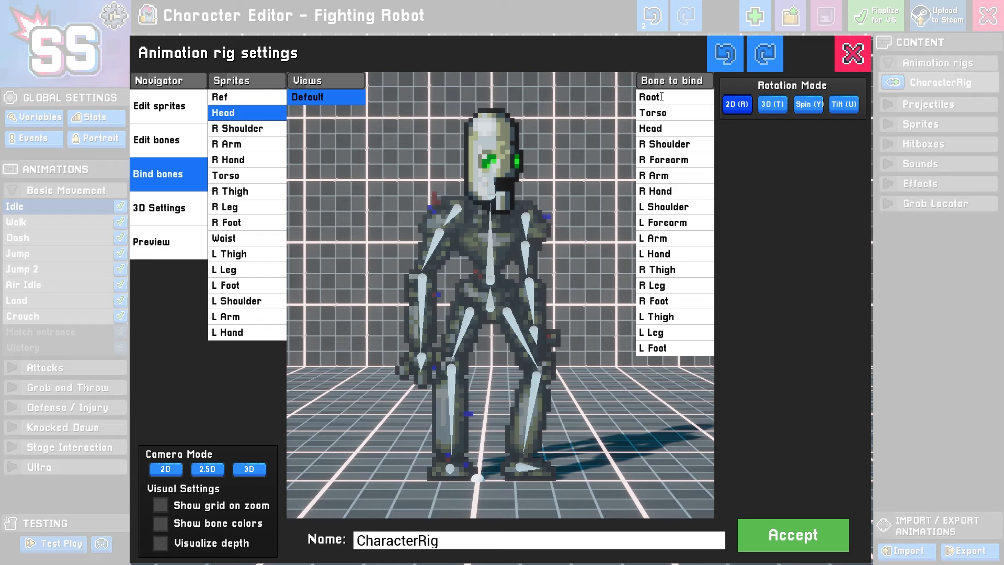
{"action": "left_click", "coordinate": [490, 182]}
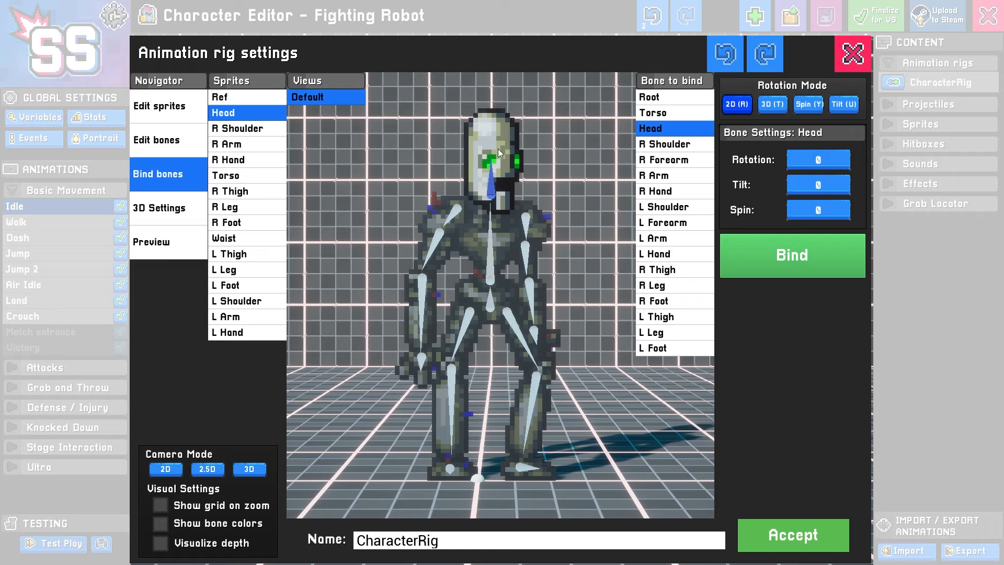
{"action": "left_click", "coordinate": [792, 255]}
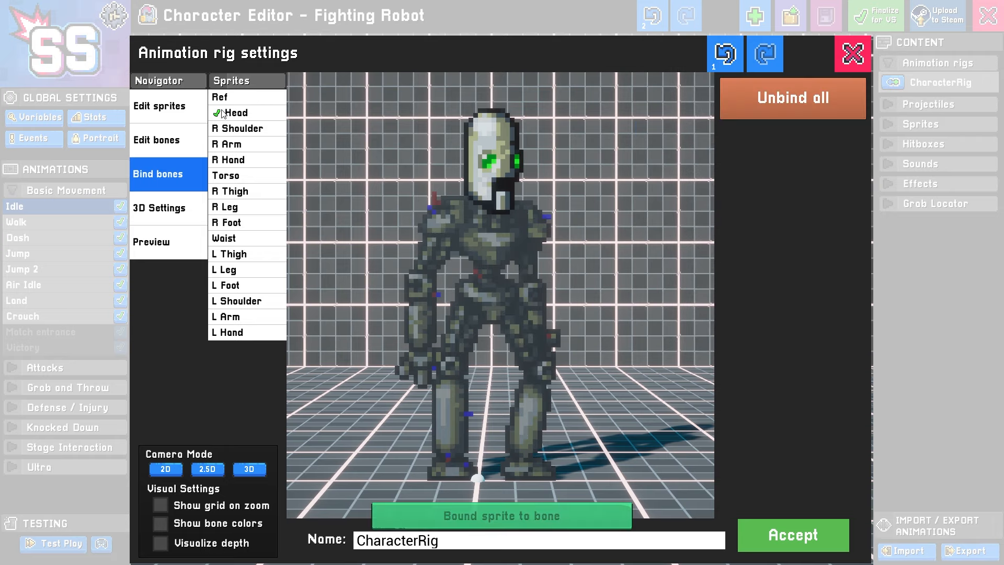
Step: Bind the R Shoulder sprite to the R Forearm bone
{"action": "left_click", "coordinate": [247, 129]}
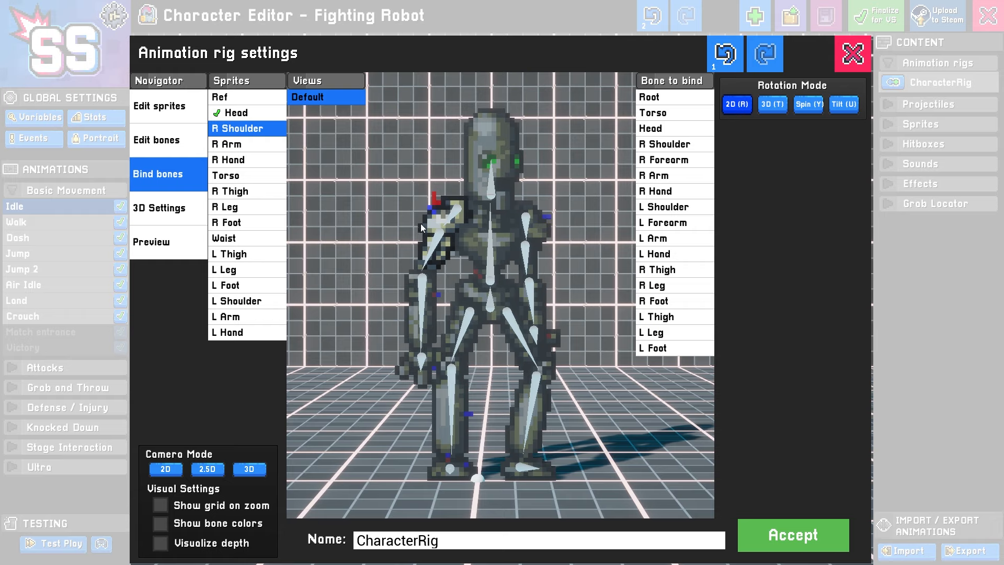
{"action": "left_click", "coordinate": [454, 218]}
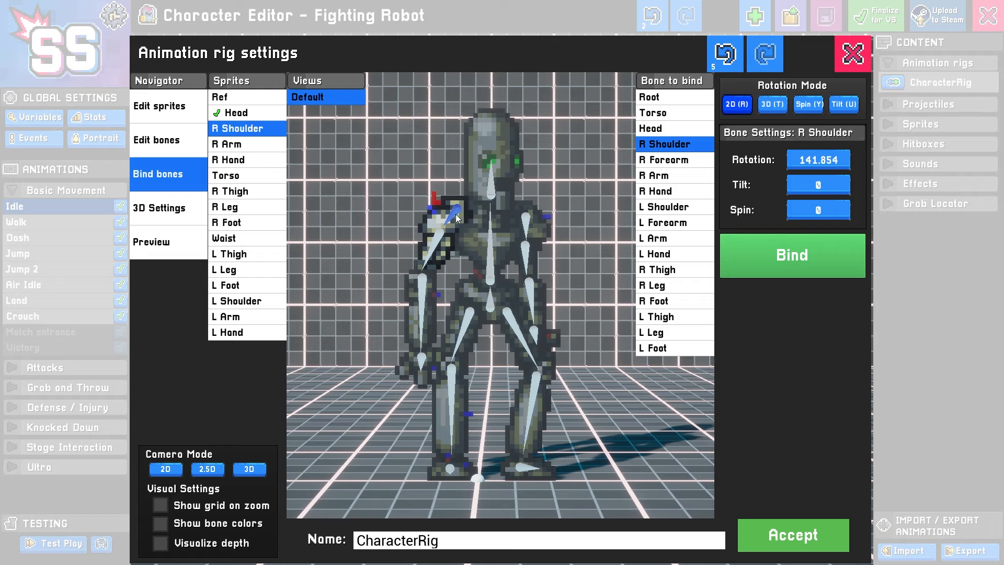
{"action": "left_click", "coordinate": [439, 241]}
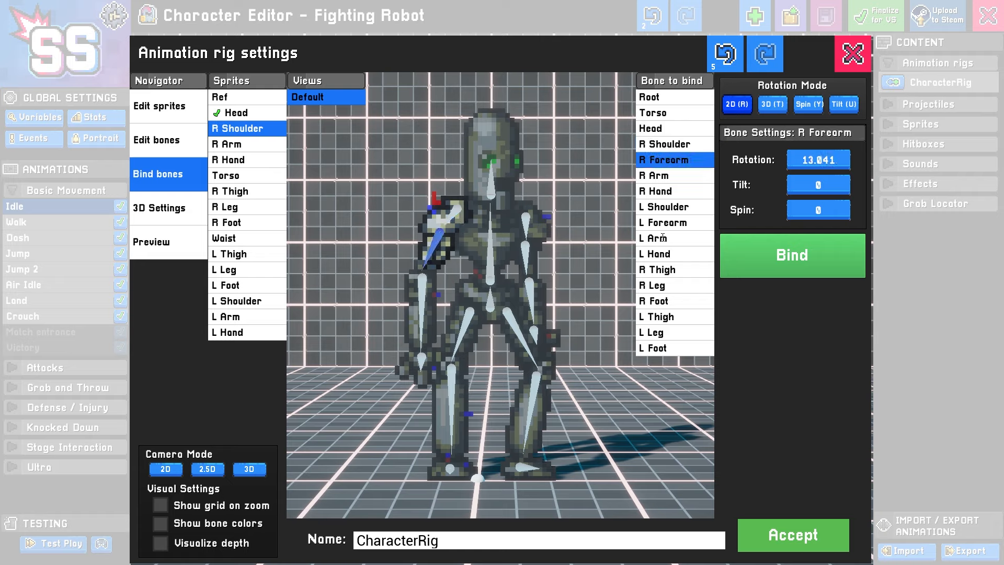
{"action": "left_click", "coordinate": [816, 262]}
Step: Bind the R Arm and R Hand sprites to the bones of the same names
{"action": "left_click", "coordinate": [250, 146]}
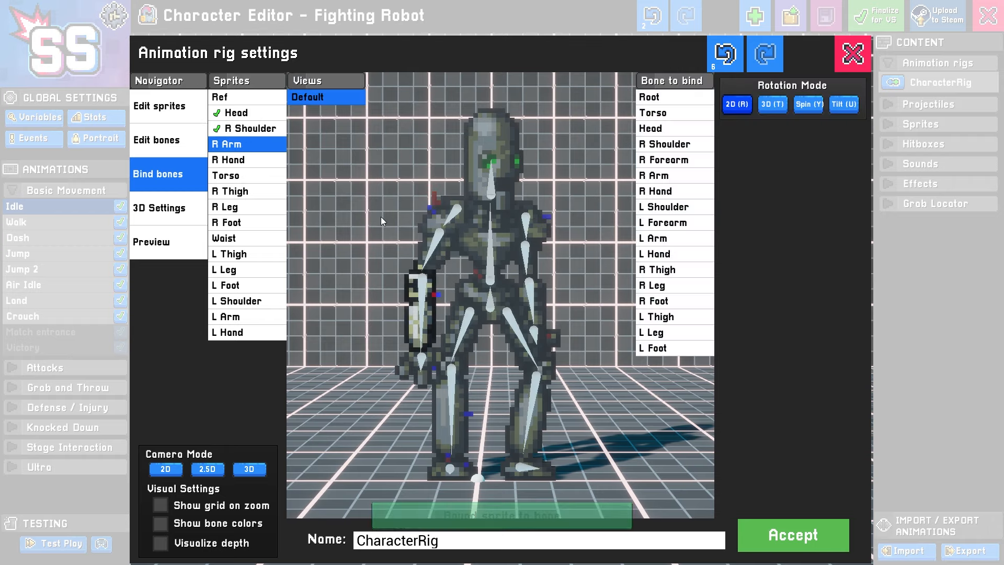
{"action": "left_click", "coordinate": [413, 283]}
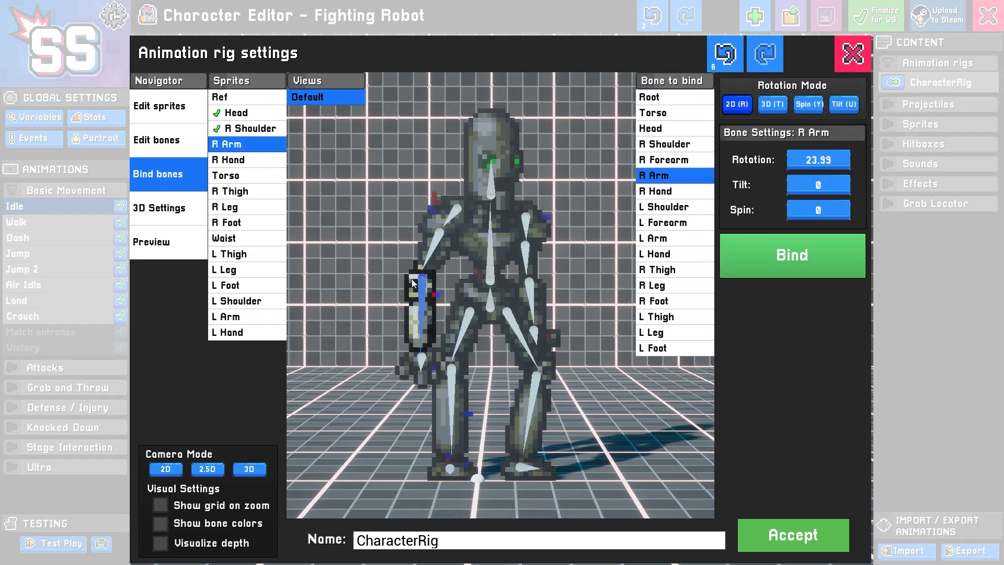
{"action": "left_click", "coordinate": [784, 246]}
{"action": "left_click", "coordinate": [256, 163]}
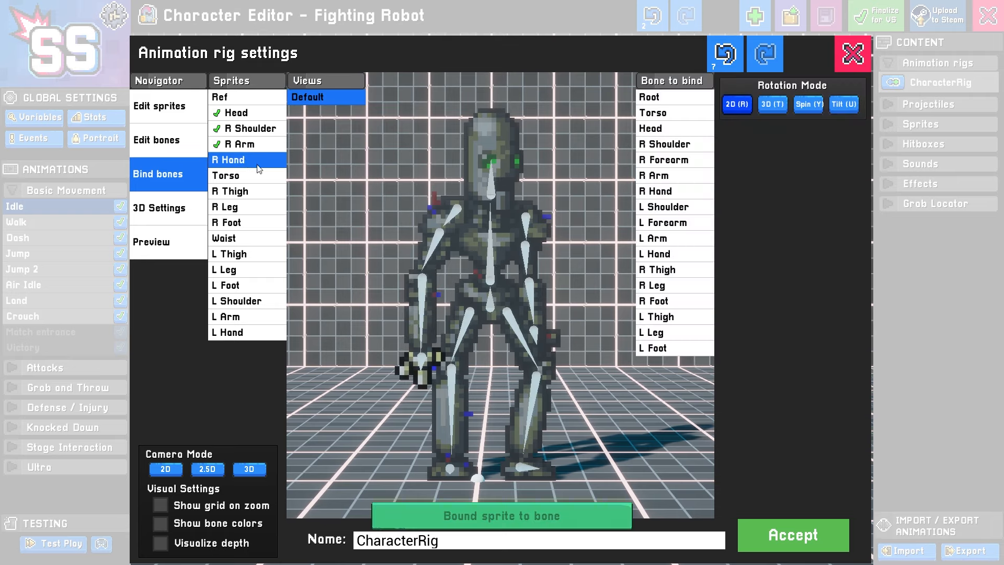
{"action": "left_click", "coordinate": [421, 357]}
{"action": "left_click", "coordinate": [783, 265]}
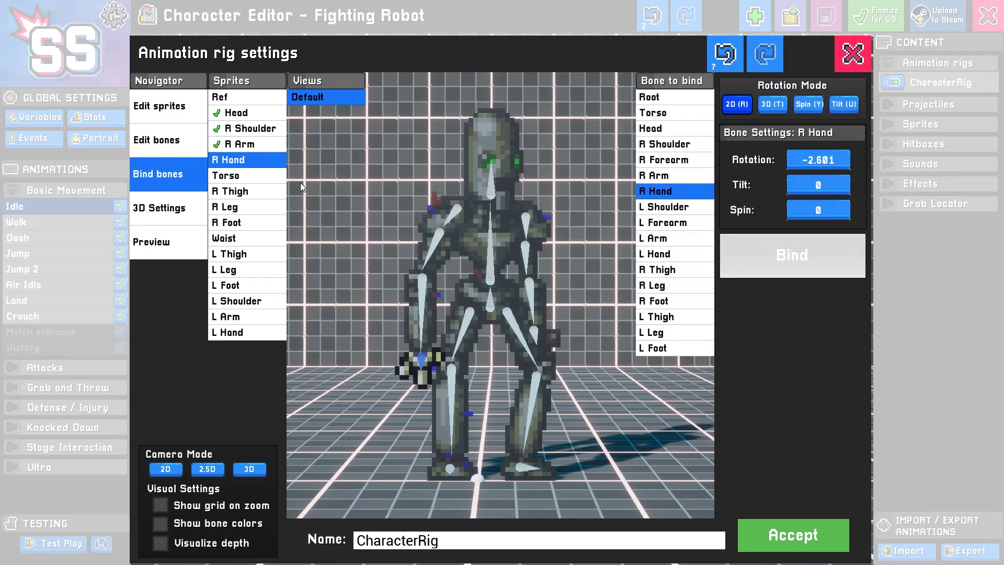
Step: Bind the Torso sprite to the Torso bone and the Waist sprite to the Root bone
{"action": "left_click", "coordinate": [253, 177]}
{"action": "left_click", "coordinate": [491, 235]}
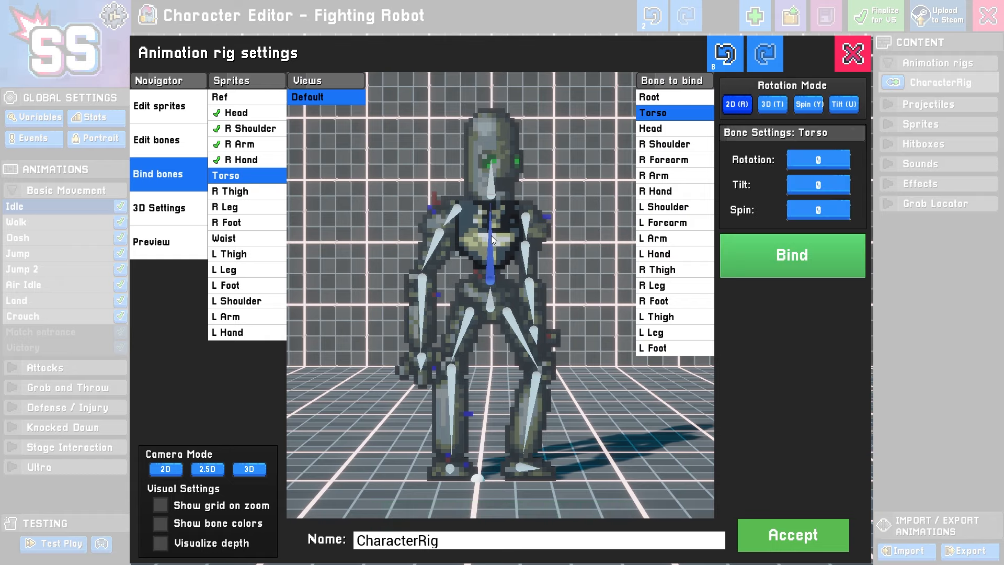
{"action": "left_click", "coordinate": [785, 259]}
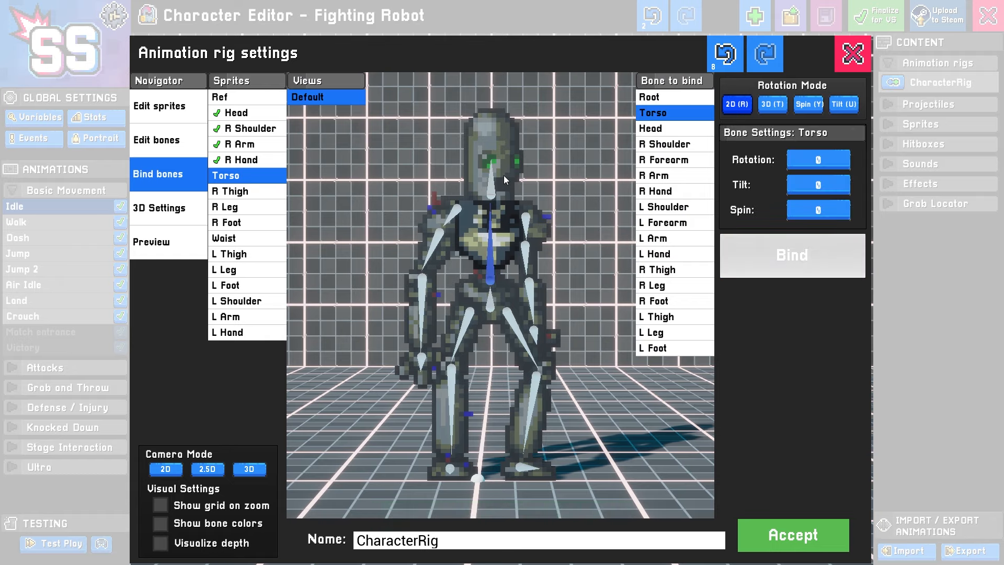
{"action": "left_click", "coordinate": [256, 239]}
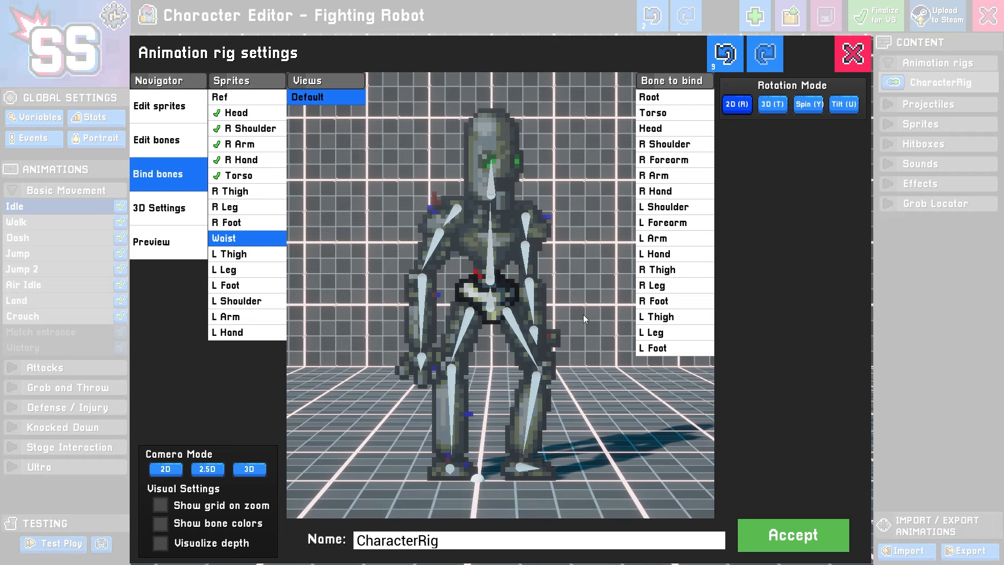
{"action": "left_click", "coordinate": [487, 301]}
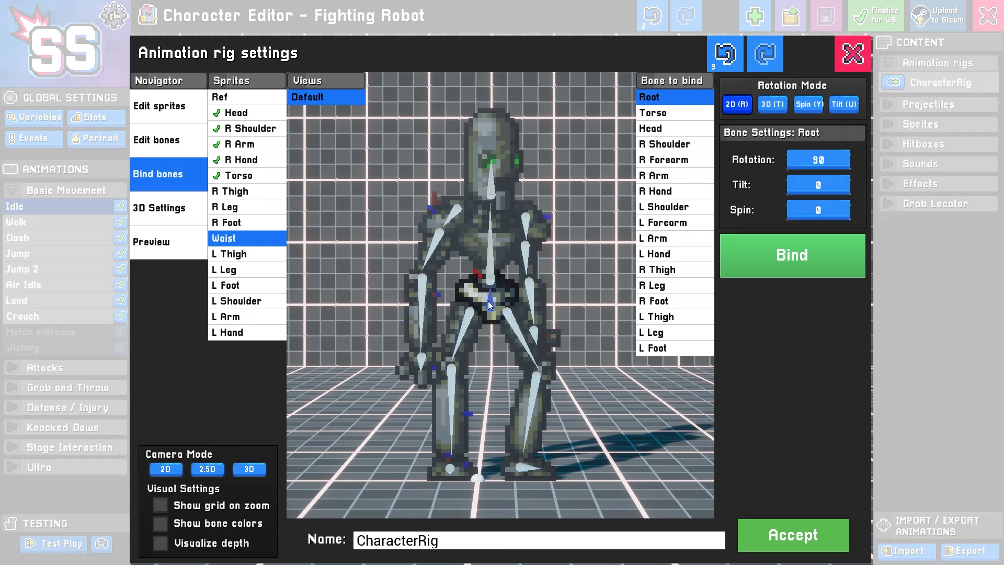
{"action": "left_click", "coordinate": [800, 269]}
Step: Bind the R Thigh and R Leg sprites to their matching bones
{"action": "left_click", "coordinate": [235, 191]}
{"action": "left_click", "coordinate": [463, 332]}
{"action": "left_click", "coordinate": [792, 259]}
{"action": "left_click", "coordinate": [235, 207]}
{"action": "left_click", "coordinate": [452, 402]}
{"action": "left_click", "coordinate": [792, 258]}
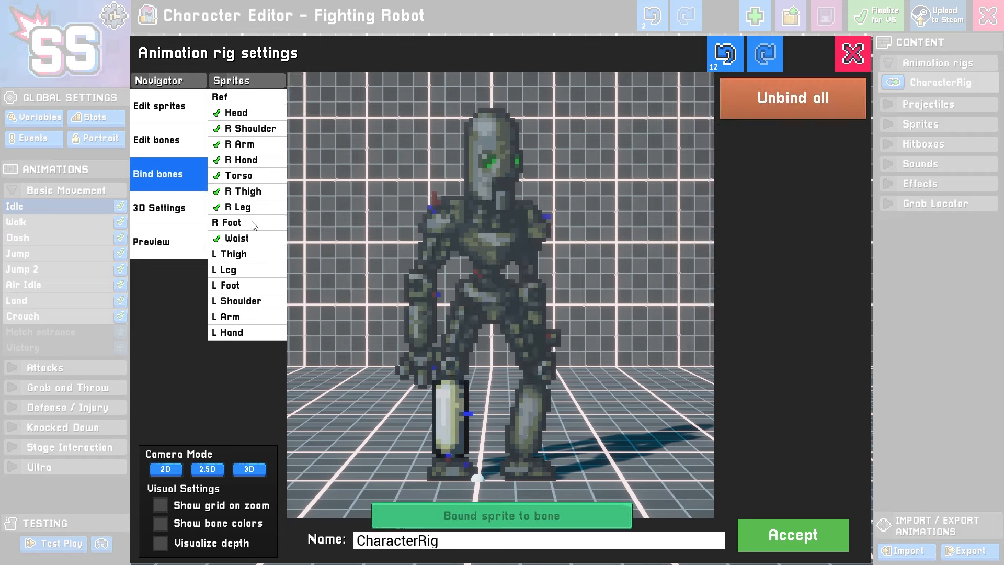
Step: Bind the R Foot sprite to its foot bone and the L Leg sprite to the L Leg bone
{"action": "left_click", "coordinate": [251, 223]}
{"action": "left_click", "coordinate": [235, 269]}
{"action": "left_click", "coordinate": [529, 413]}
{"action": "left_click", "coordinate": [792, 258]}
Step: Bind the L Foot sprite to the L Foot bone and the L Shoulder sprite to its upper-arm bone
{"action": "left_click", "coordinate": [235, 285]}
{"action": "left_click", "coordinate": [528, 465]}
{"action": "left_click", "coordinate": [792, 258]}
{"action": "left_click", "coordinate": [252, 301]}
{"action": "left_click", "coordinate": [535, 240]}
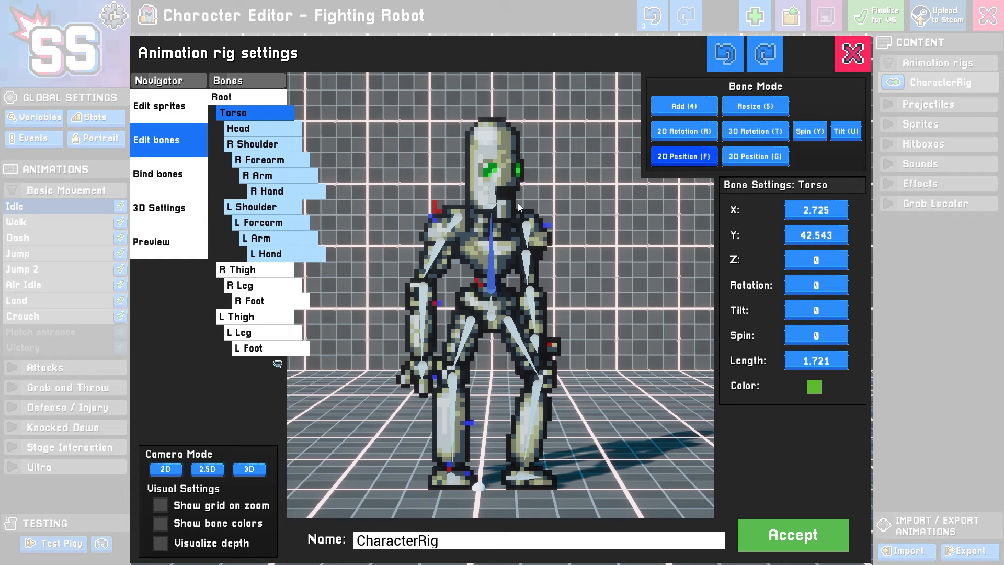
Step: Inspect the L Shoulder, Torso and R Thigh bones to see which child bones each one controls
{"action": "left_click", "coordinate": [527, 231]}
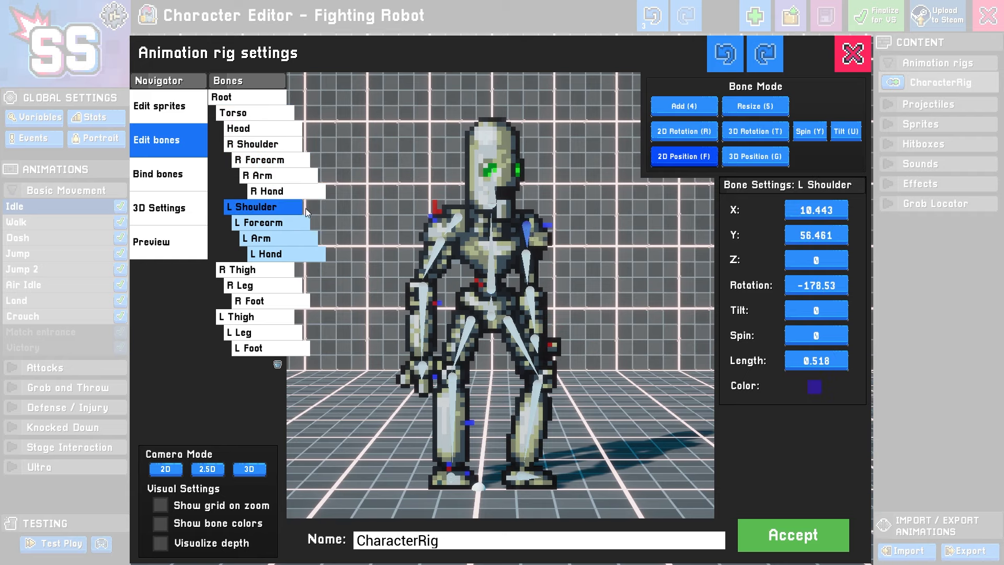
{"action": "left_click", "coordinate": [264, 116]}
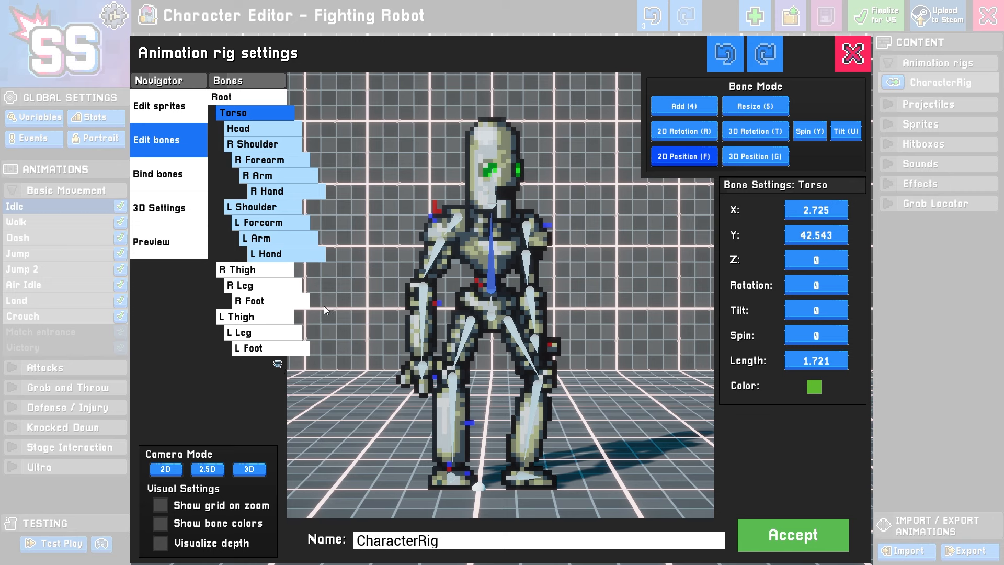
{"action": "left_click", "coordinate": [264, 270]}
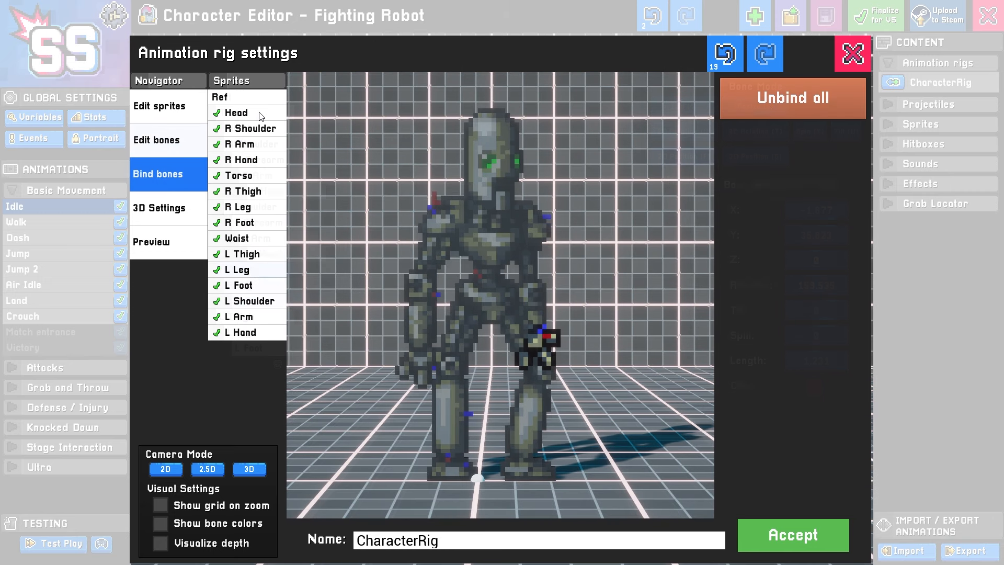
Step: Examine the 3D depth previews of the Head, R Shoulder, R Leg, R Thigh and L Thigh sprites
{"action": "left_click", "coordinate": [255, 114]}
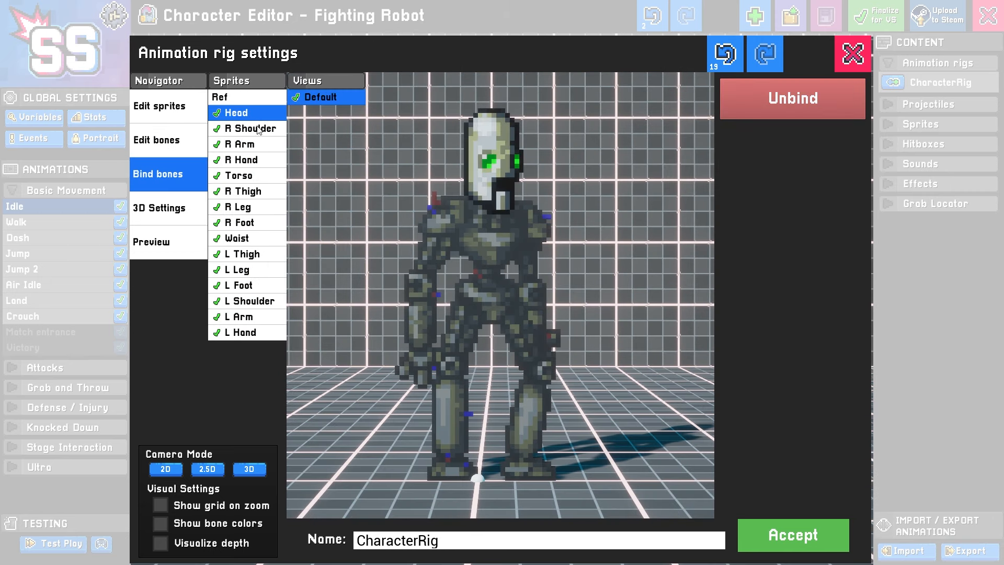
{"action": "left_click", "coordinate": [185, 210]}
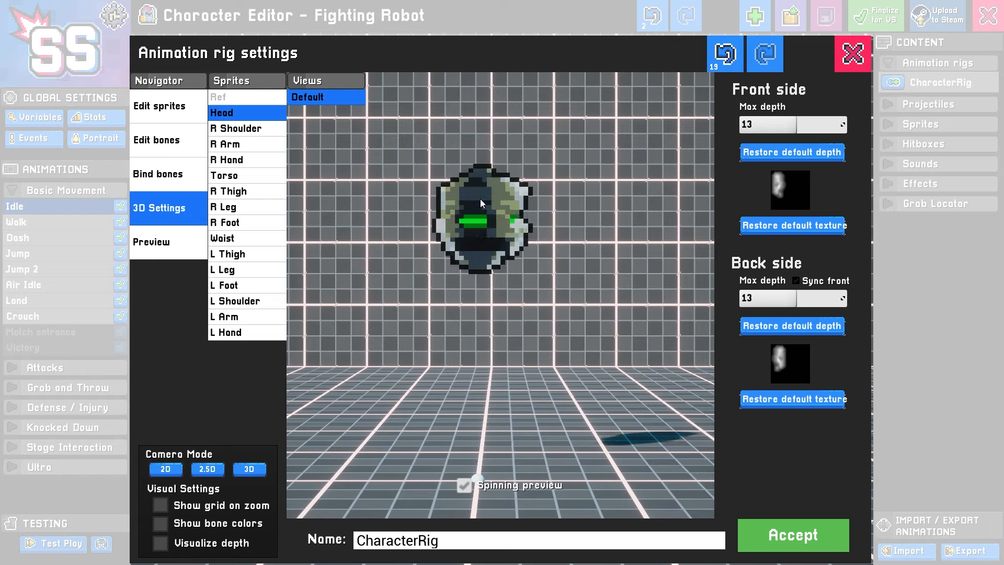
{"action": "left_click", "coordinate": [262, 130]}
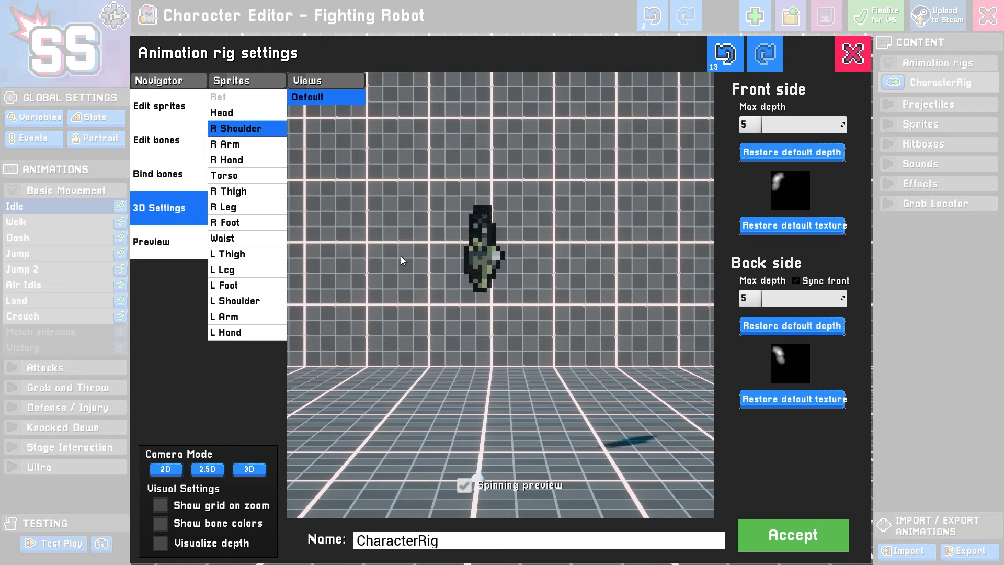
{"action": "left_click", "coordinate": [253, 208]}
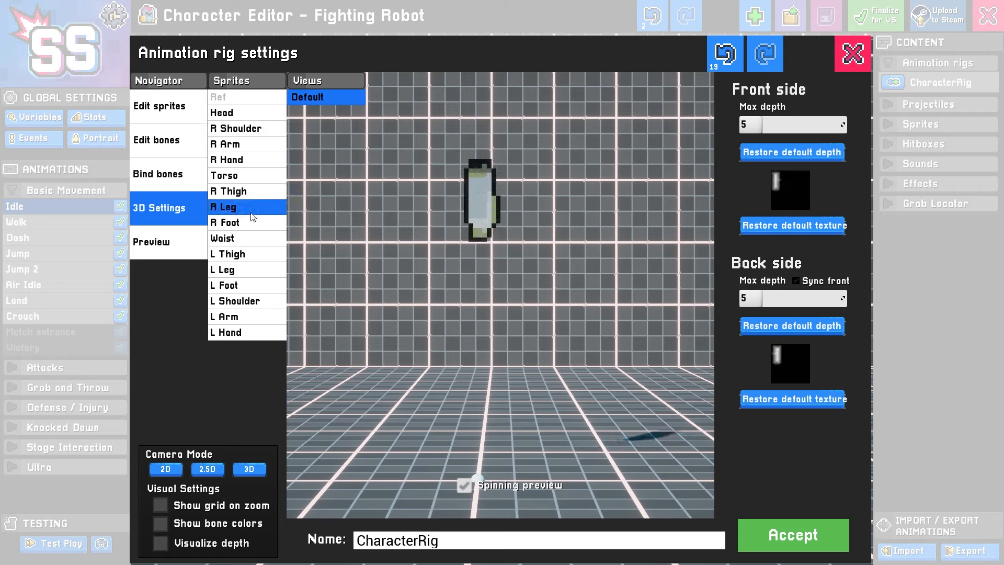
{"action": "left_click", "coordinate": [263, 193]}
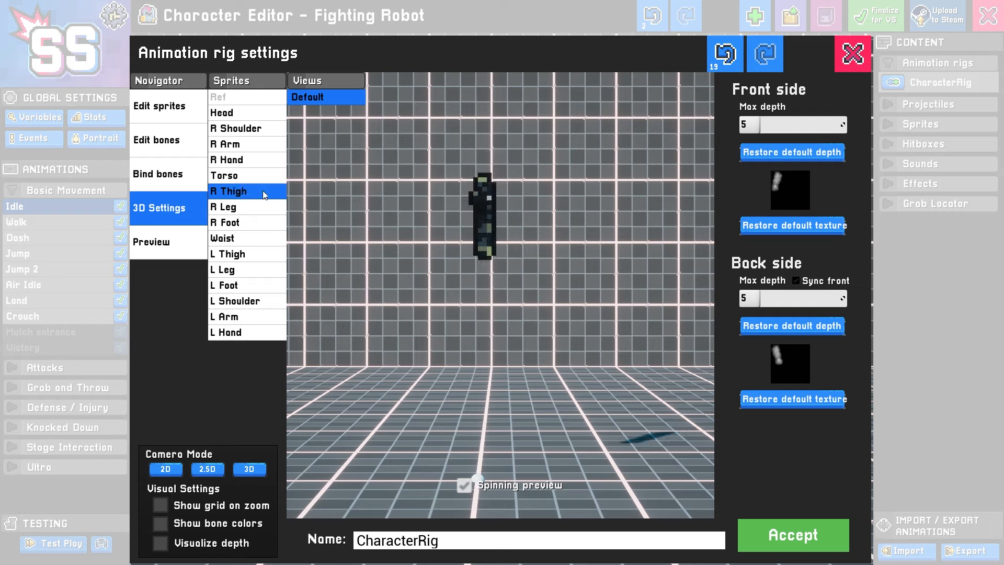
{"action": "left_click", "coordinate": [255, 257]}
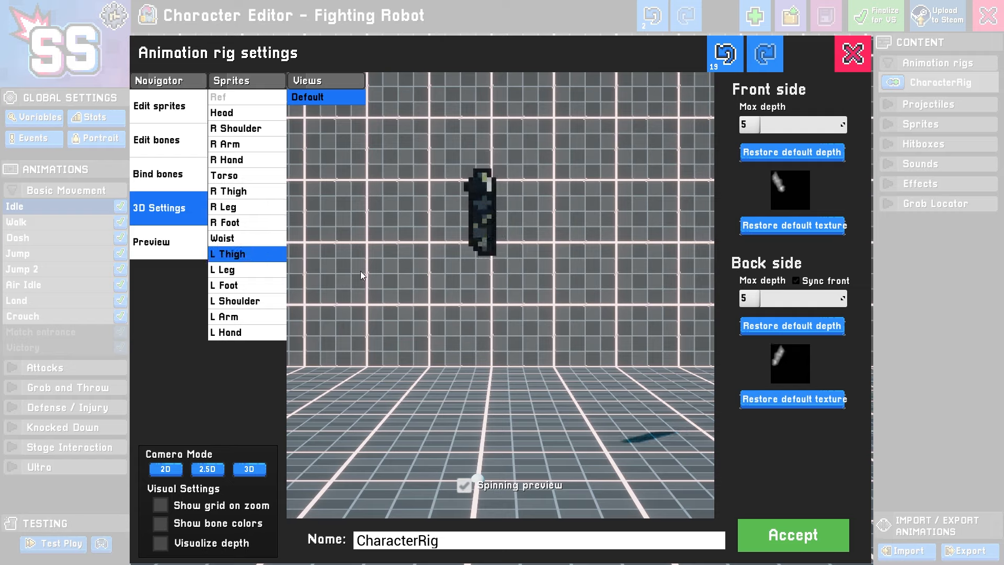
Step: Set the Head sprite's front-side max depth to 9
{"action": "left_click", "coordinate": [261, 117]}
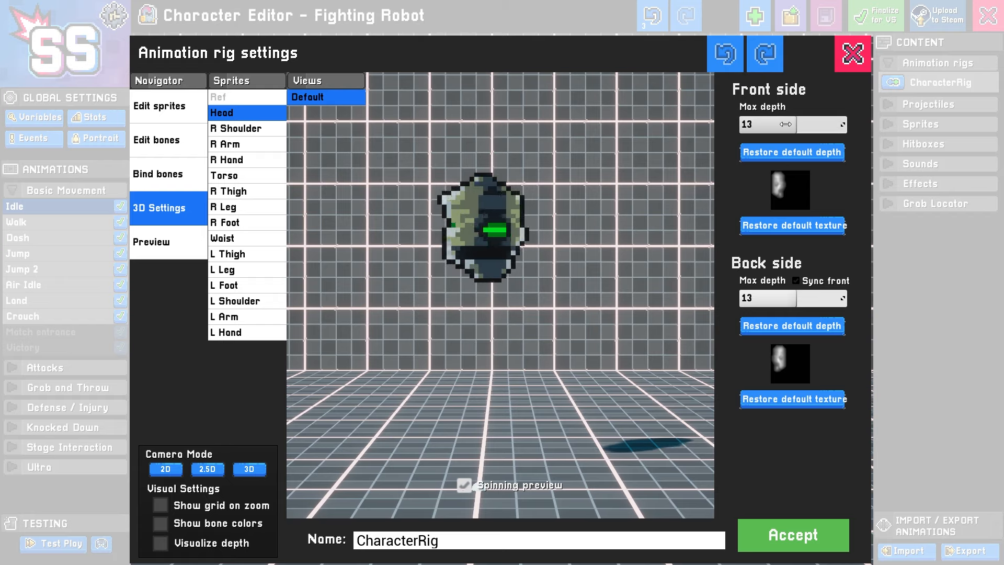
{"action": "mouse_move", "coordinate": [787, 124]}
{"action": "left_mouse_down"}
{"action": "mouse_move", "coordinate": [756, 124]}
{"action": "mouse_move", "coordinate": [807, 124]}
{"action": "mouse_move", "coordinate": [778, 125]}
{"action": "left_mouse_up"}
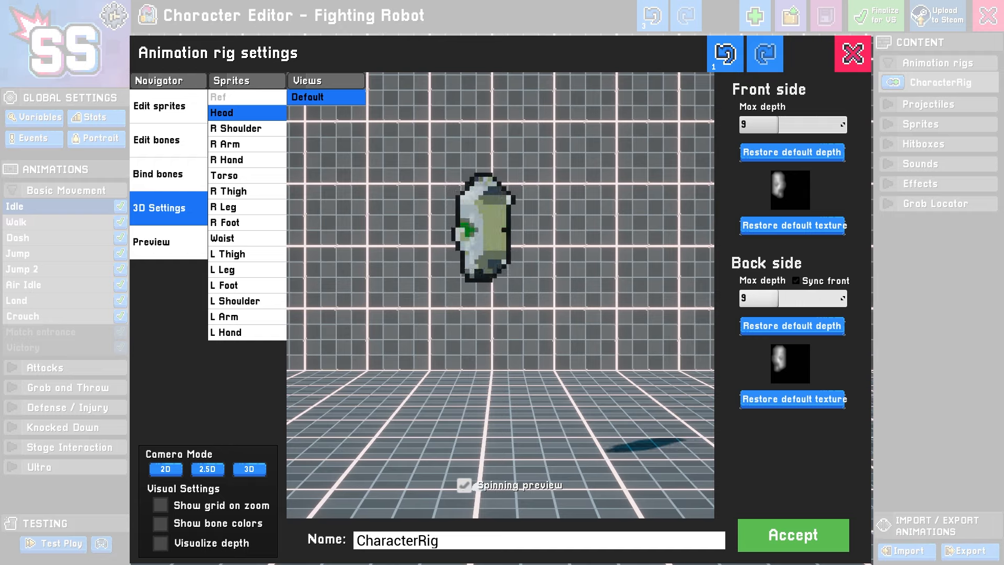
Step: Smooth the Head sprite's front-side depth texture with brush size 40 and strength 0.3, and set its max depth to 10
{"action": "left_click", "coordinate": [781, 189]}
{"action": "left_click_drag", "start_coordinate": [168, 20], "coordinate": [220, 38]}
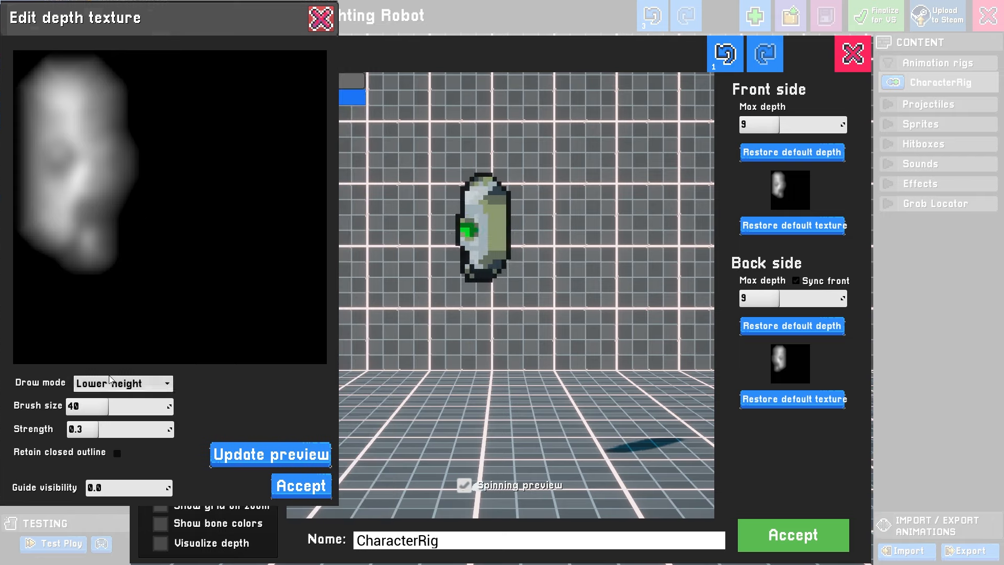
{"action": "left_click", "coordinate": [126, 383]}
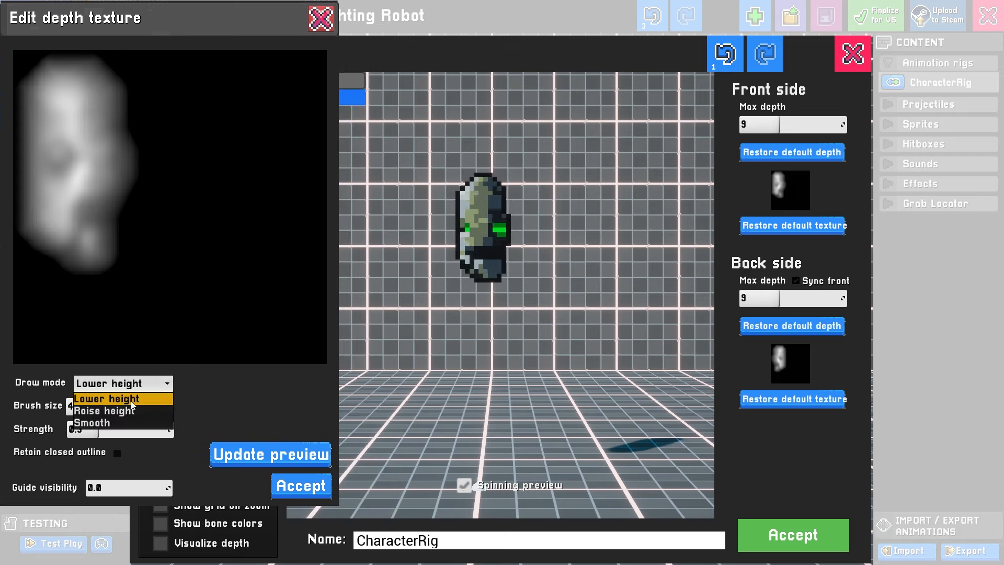
{"action": "left_click", "coordinate": [112, 425]}
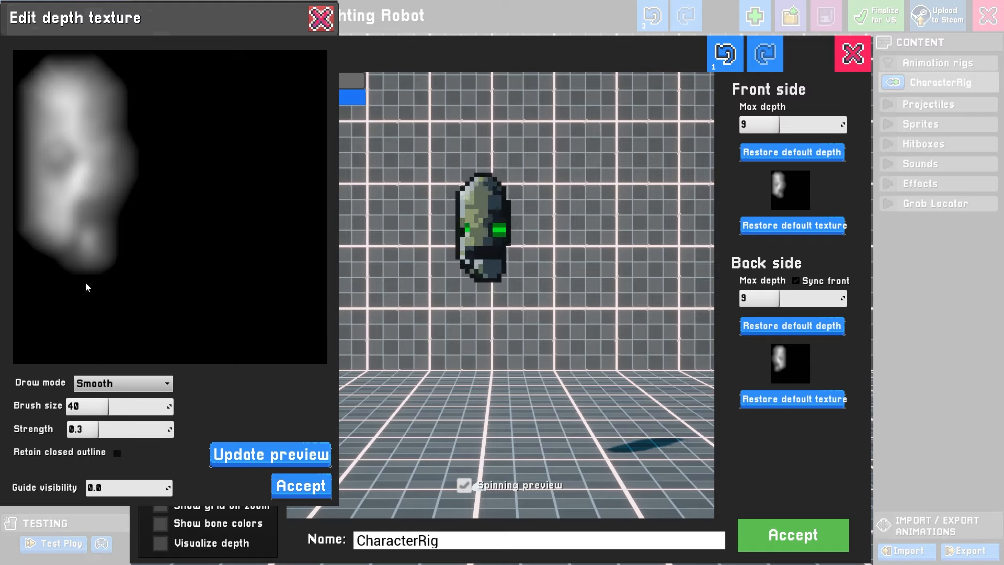
{"action": "mouse_move", "coordinate": [77, 133]}
{"action": "left_mouse_down"}
{"action": "mouse_move", "coordinate": [80, 215]}
{"action": "mouse_move", "coordinate": [66, 115]}
{"action": "mouse_move", "coordinate": [77, 198]}
{"action": "mouse_move", "coordinate": [44, 218]}
{"action": "mouse_move", "coordinate": [56, 238]}
{"action": "mouse_move", "coordinate": [80, 246]}
{"action": "mouse_move", "coordinate": [85, 233]}
{"action": "mouse_move", "coordinate": [58, 202]}
{"action": "mouse_move", "coordinate": [78, 117]}
{"action": "mouse_move", "coordinate": [45, 103]}
{"action": "mouse_move", "coordinate": [39, 80]}
{"action": "mouse_move", "coordinate": [51, 80]}
{"action": "mouse_move", "coordinate": [78, 93]}
{"action": "mouse_move", "coordinate": [43, 99]}
{"action": "mouse_move", "coordinate": [75, 136]}
{"action": "mouse_move", "coordinate": [43, 148]}
{"action": "mouse_move", "coordinate": [38, 173]}
{"action": "mouse_move", "coordinate": [101, 138]}
{"action": "mouse_move", "coordinate": [43, 204]}
{"action": "mouse_move", "coordinate": [57, 213]}
{"action": "mouse_move", "coordinate": [24, 198]}
{"action": "mouse_move", "coordinate": [80, 228]}
{"action": "mouse_move", "coordinate": [76, 168]}
{"action": "mouse_move", "coordinate": [60, 200]}
{"action": "mouse_move", "coordinate": [110, 198]}
{"action": "left_mouse_up"}
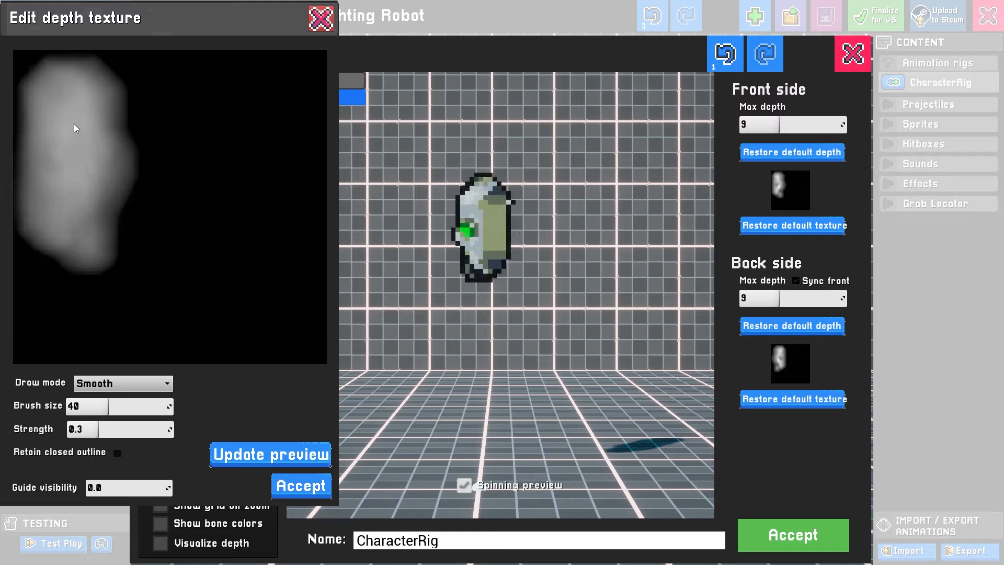
{"action": "left_click", "coordinate": [244, 453]}
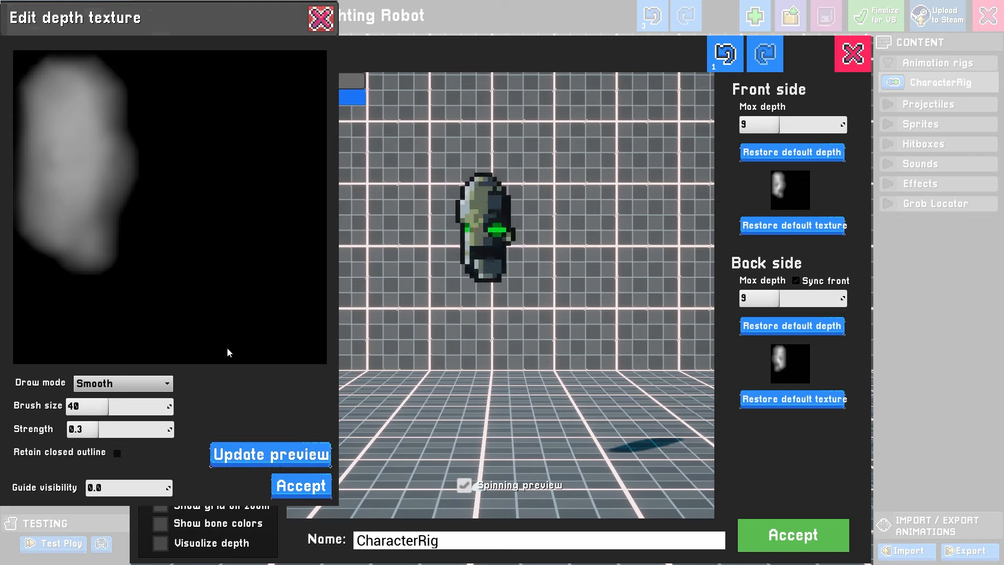
{"action": "left_click", "coordinate": [302, 485]}
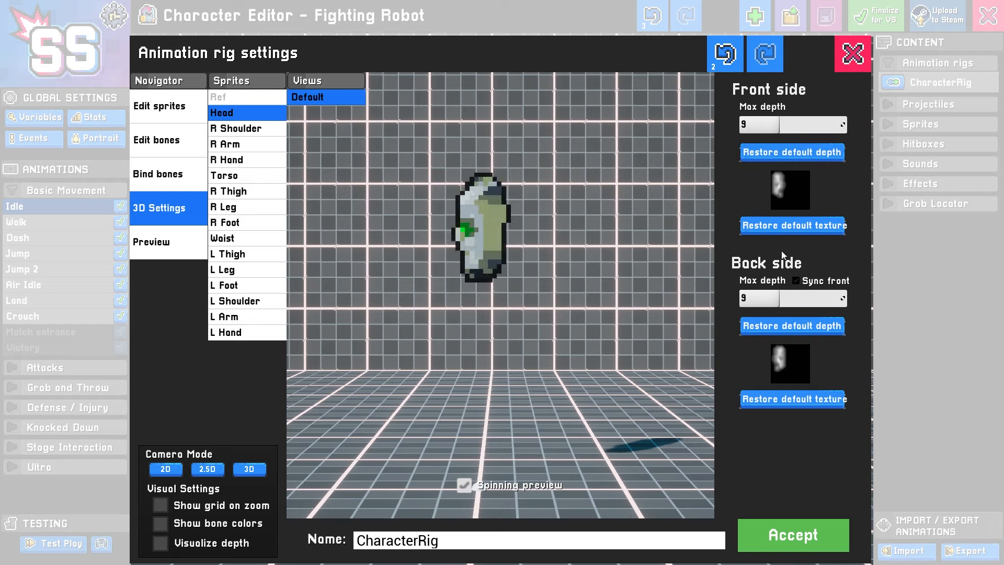
{"action": "mouse_move", "coordinate": [774, 124]}
{"action": "left_mouse_down"}
{"action": "mouse_move", "coordinate": [814, 125]}
{"action": "mouse_move", "coordinate": [773, 124]}
{"action": "mouse_move", "coordinate": [781, 124]}
{"action": "left_mouse_up"}
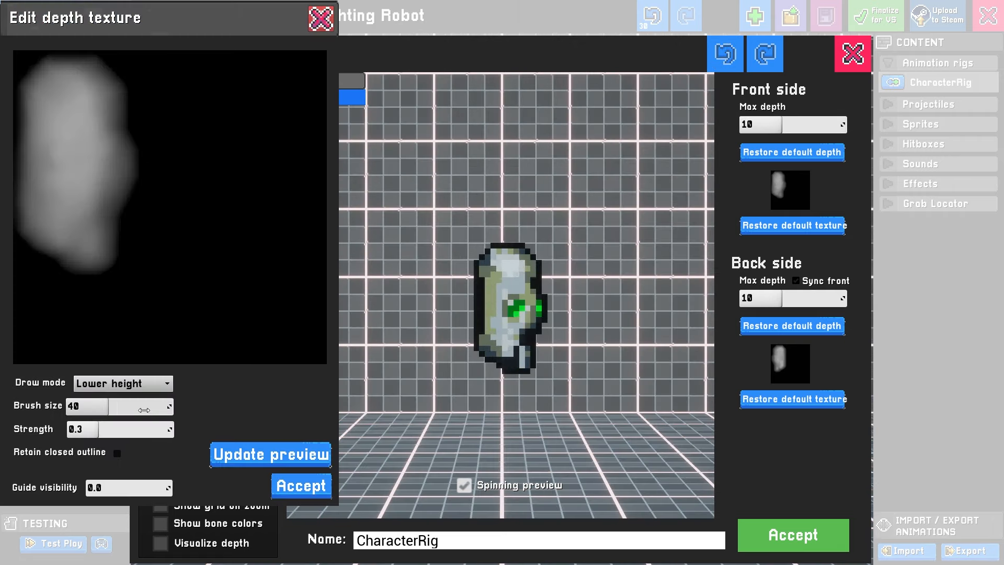
Step: Try guide visibility 0 and the Retain closed outline option on the Head's depth texture, undo it and leave the texture editor
{"action": "mouse_move", "coordinate": [102, 487]}
{"action": "left_mouse_down"}
{"action": "mouse_move", "coordinate": [161, 486]}
{"action": "mouse_move", "coordinate": [87, 487]}
{"action": "left_mouse_up"}
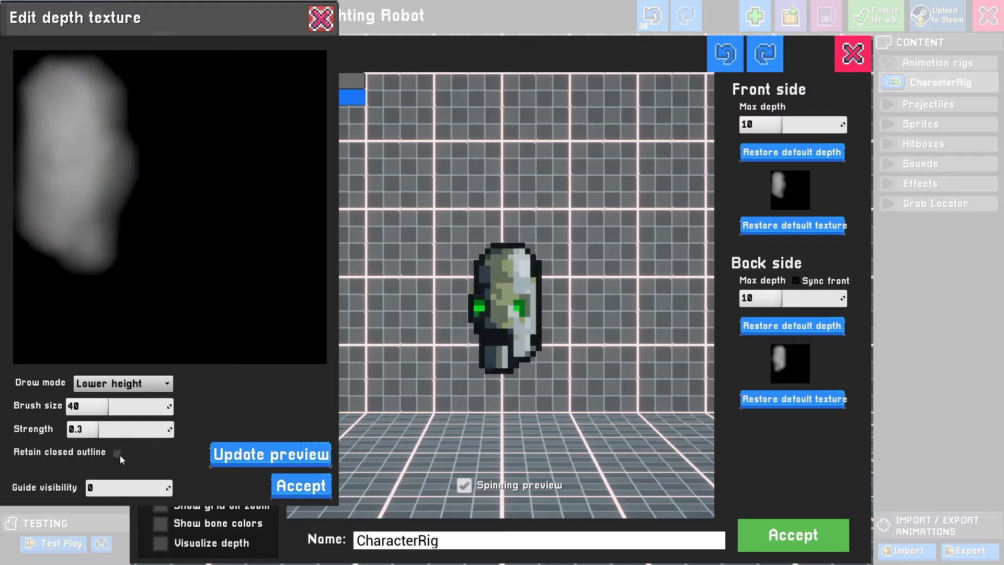
{"action": "left_click", "coordinate": [117, 453]}
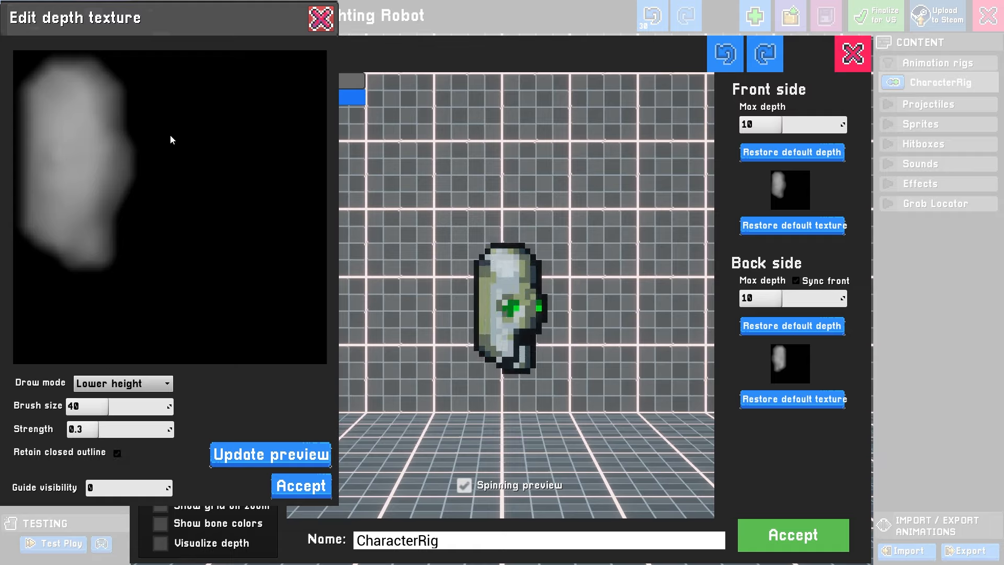
{"action": "key", "text": "ctrl+z"}
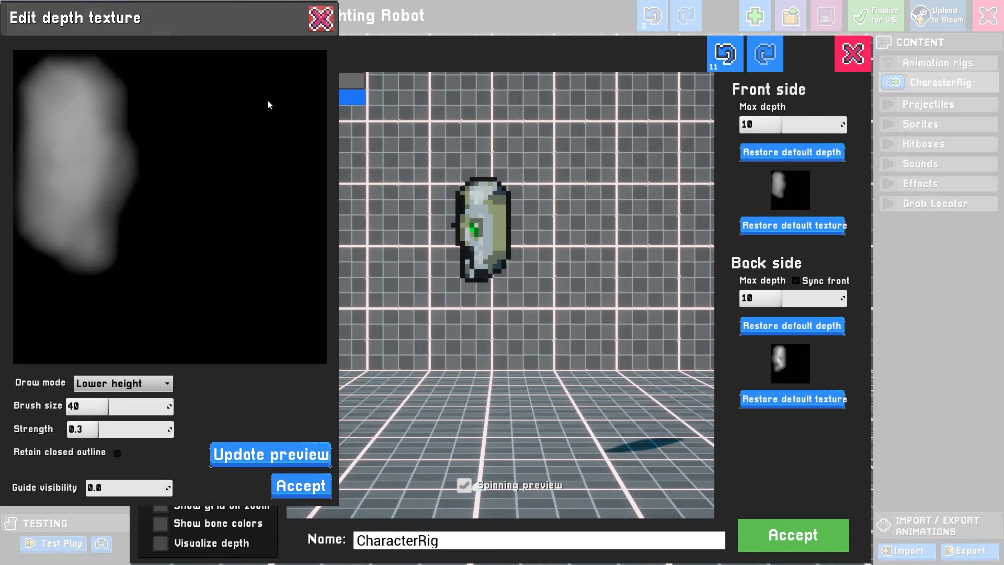
{"action": "key", "text": "Escape"}
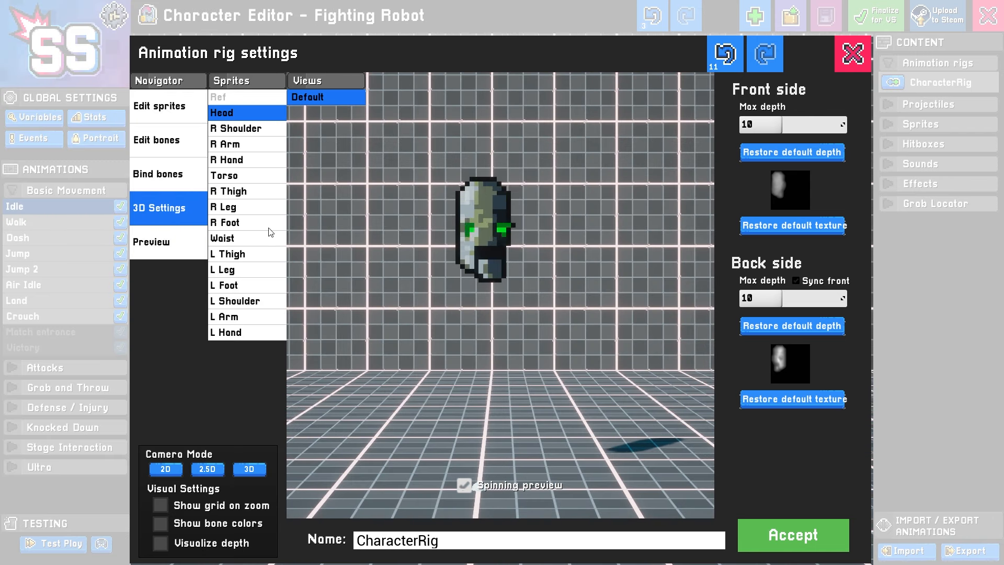
Step: Smooth the Torso sprite's back-side depth texture with brush size 40 and strength 0.3, and accept the result
{"action": "left_click", "coordinate": [256, 176]}
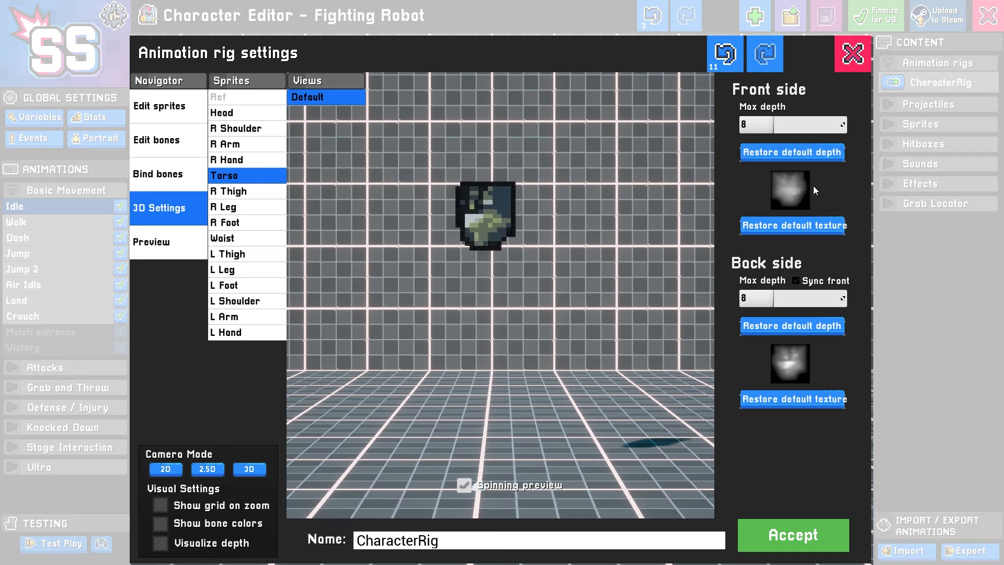
{"action": "left_click", "coordinate": [779, 363]}
{"action": "left_click", "coordinate": [123, 383]}
{"action": "left_click", "coordinate": [104, 422]}
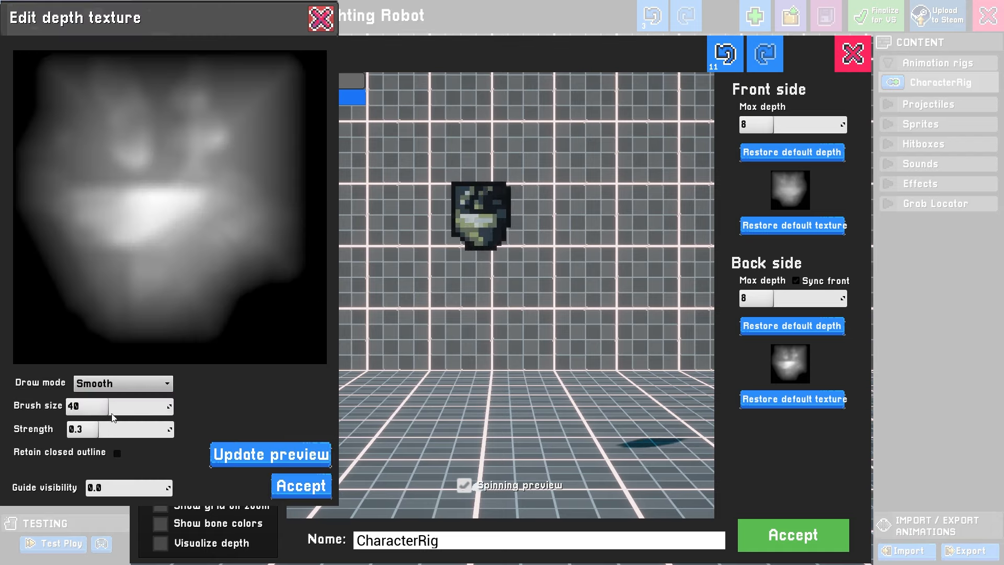
{"action": "mouse_move", "coordinate": [124, 161]}
{"action": "left_mouse_down"}
{"action": "mouse_move", "coordinate": [168, 242]}
{"action": "mouse_move", "coordinate": [155, 271]}
{"action": "mouse_move", "coordinate": [164, 243]}
{"action": "mouse_move", "coordinate": [105, 188]}
{"action": "mouse_move", "coordinate": [44, 157]}
{"action": "mouse_move", "coordinate": [68, 137]}
{"action": "mouse_move", "coordinate": [105, 163]}
{"action": "mouse_move", "coordinate": [142, 245]}
{"action": "mouse_move", "coordinate": [131, 240]}
{"action": "mouse_move", "coordinate": [162, 245]}
{"action": "mouse_move", "coordinate": [147, 206]}
{"action": "mouse_move", "coordinate": [137, 233]}
{"action": "mouse_move", "coordinate": [110, 220]}
{"action": "mouse_move", "coordinate": [101, 174]}
{"action": "mouse_move", "coordinate": [88, 199]}
{"action": "mouse_move", "coordinate": [155, 249]}
{"action": "mouse_move", "coordinate": [181, 149]}
{"action": "mouse_move", "coordinate": [148, 172]}
{"action": "mouse_move", "coordinate": [161, 190]}
{"action": "mouse_move", "coordinate": [208, 173]}
{"action": "mouse_move", "coordinate": [208, 195]}
{"action": "mouse_move", "coordinate": [73, 125]}
{"action": "mouse_move", "coordinate": [95, 110]}
{"action": "mouse_move", "coordinate": [114, 142]}
{"action": "mouse_move", "coordinate": [86, 197]}
{"action": "left_mouse_up"}
{"action": "left_click", "coordinate": [285, 456]}
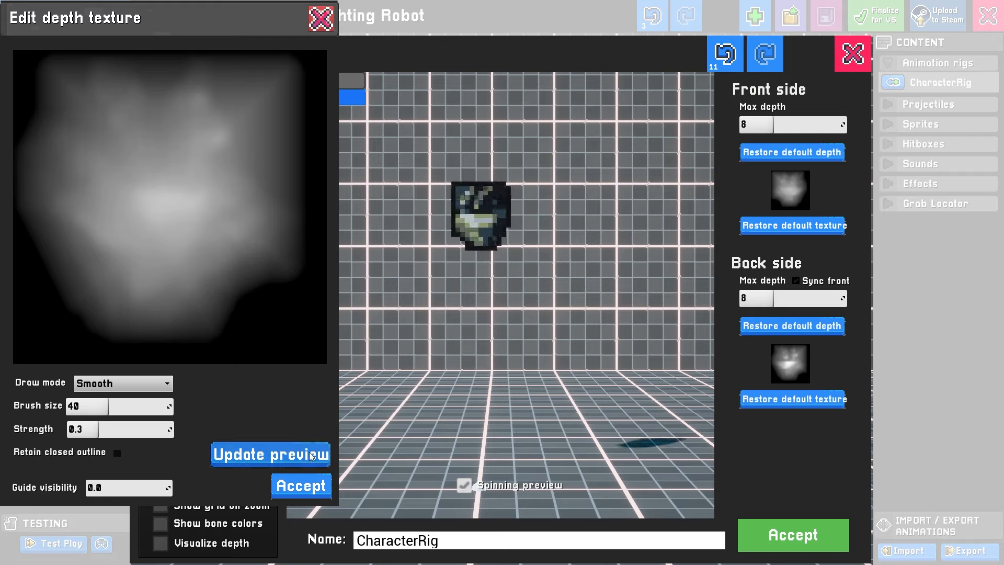
{"action": "left_click", "coordinate": [301, 486]}
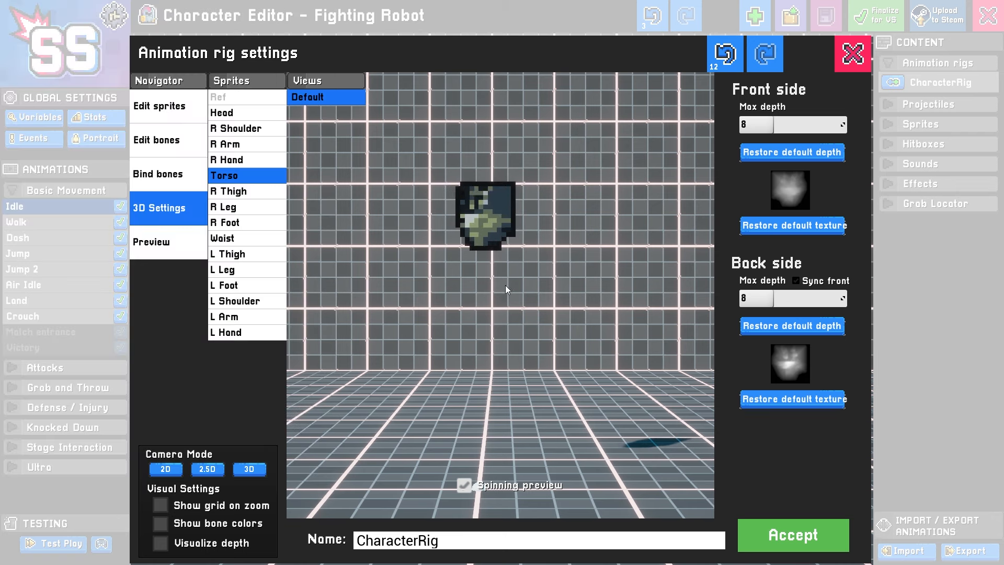
Step: Preview the assembled robot rig and accept the CharacterRig settings
{"action": "left_click", "coordinate": [190, 245]}
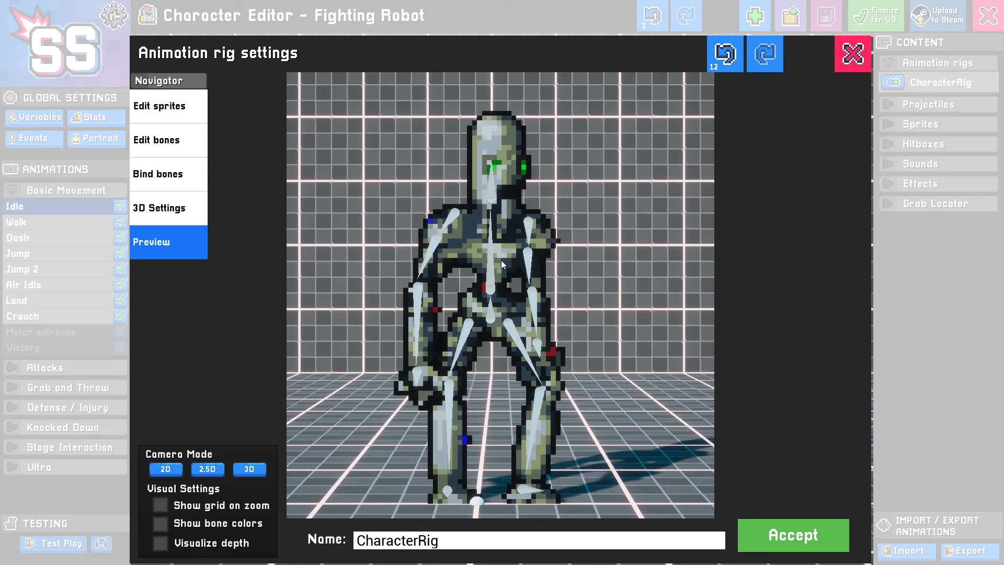
{"action": "scroll", "coordinate": [501, 264], "scroll_direction": "down", "scroll_amount": 2}
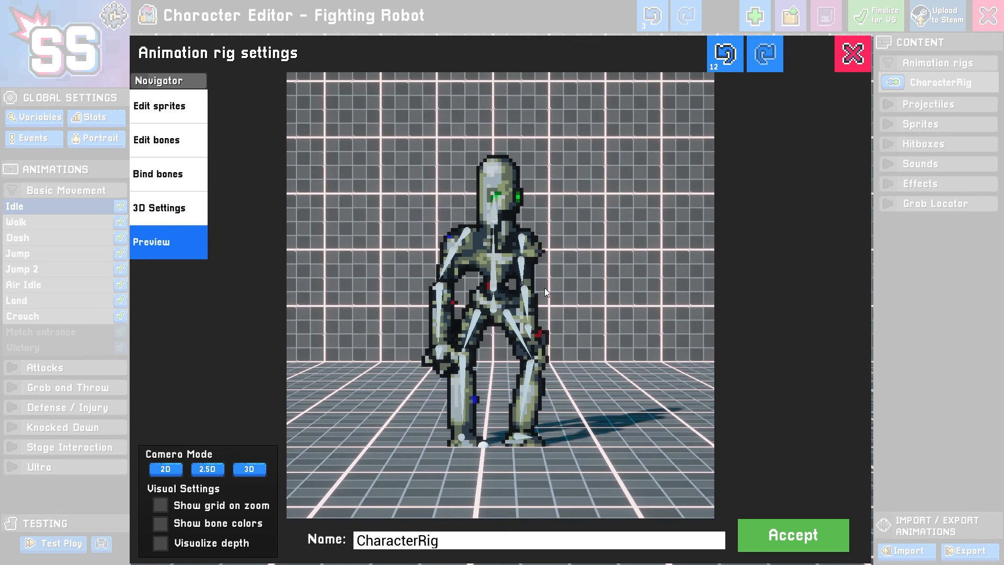
{"action": "left_click", "coordinate": [799, 533]}
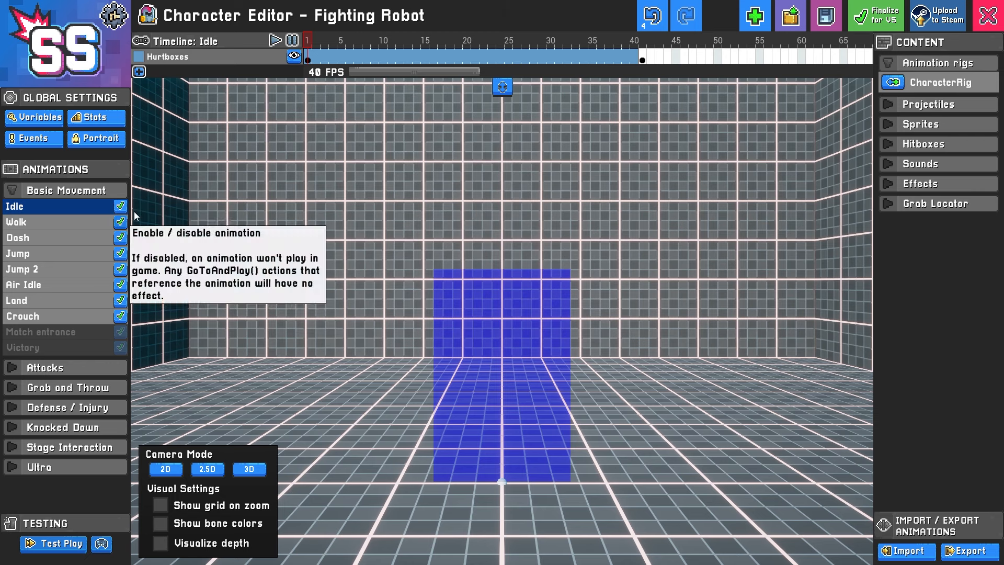
Step: Add CharacterRig to the Idle animation's timeline and hide the Hurtboxes layer
{"action": "left_click", "coordinate": [890, 84]}
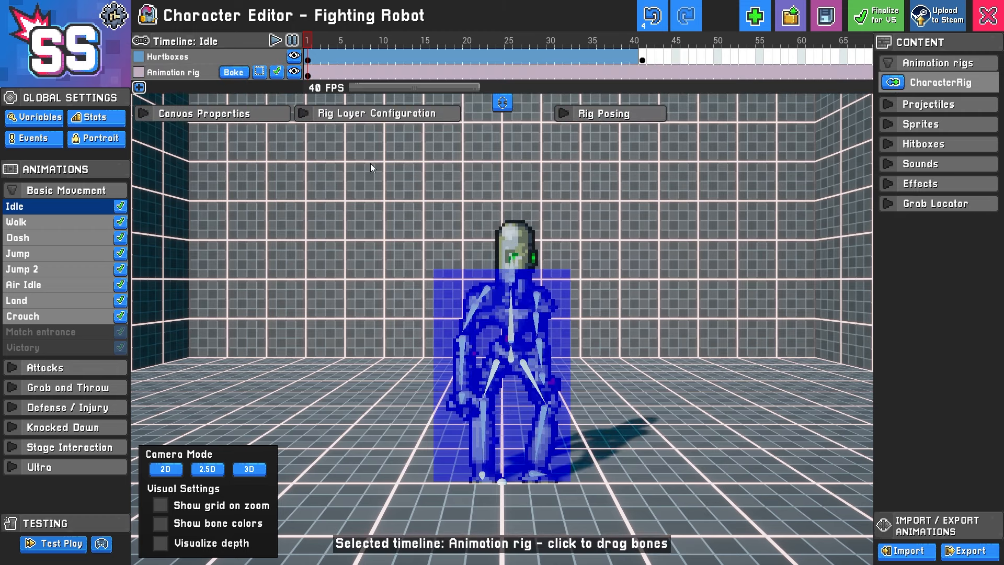
{"action": "left_click", "coordinate": [294, 55]}
{"action": "scroll", "coordinate": [541, 338], "scroll_direction": "up", "scroll_amount": 5}
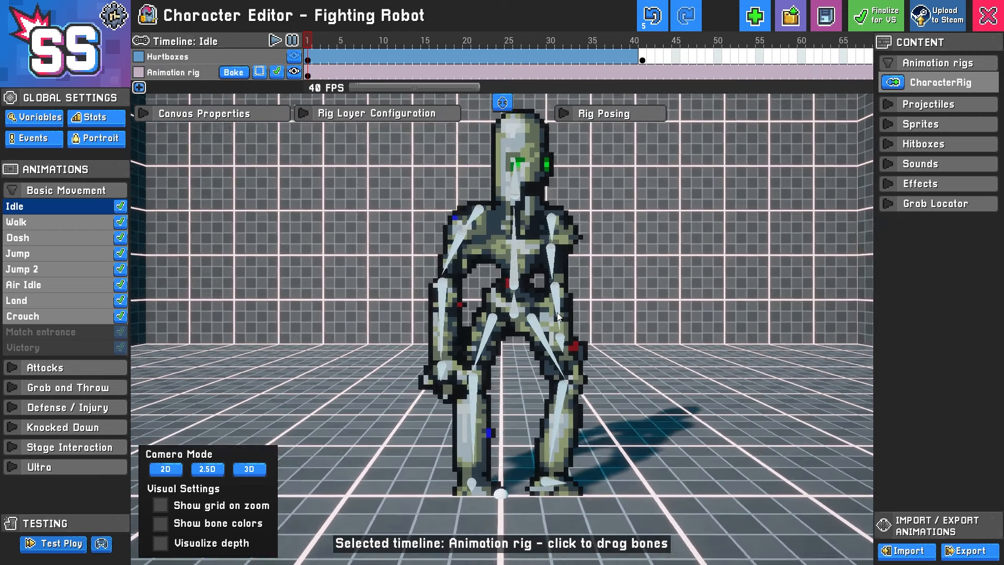
Step: Examine the robot rig in the Idle animation from near and far, and check the Torso bone's settings
{"action": "scroll", "coordinate": [557, 313], "scroll_direction": "down", "scroll_amount": 4}
{"action": "scroll", "coordinate": [557, 312], "scroll_direction": "up", "scroll_amount": 5}
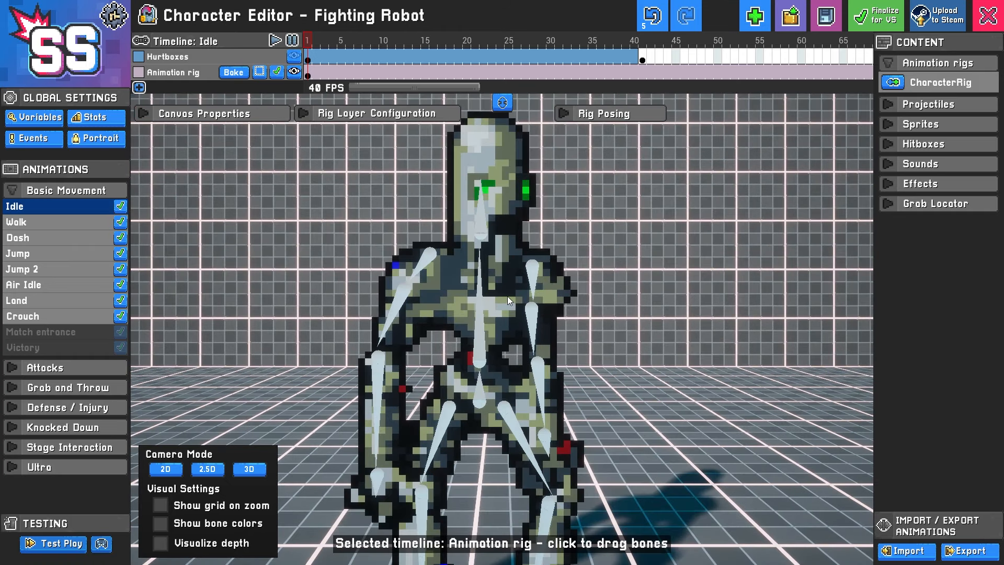
{"action": "scroll", "coordinate": [505, 313], "scroll_direction": "down", "scroll_amount": 4}
{"action": "scroll", "coordinate": [500, 338], "scroll_direction": "up", "scroll_amount": 3}
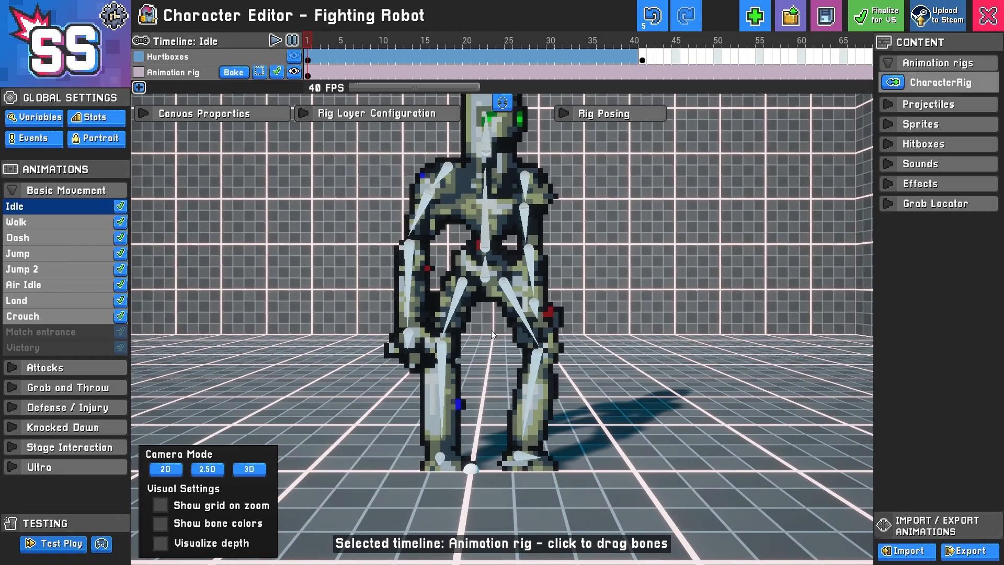
{"action": "scroll", "coordinate": [491, 331], "scroll_direction": "down", "scroll_amount": 2}
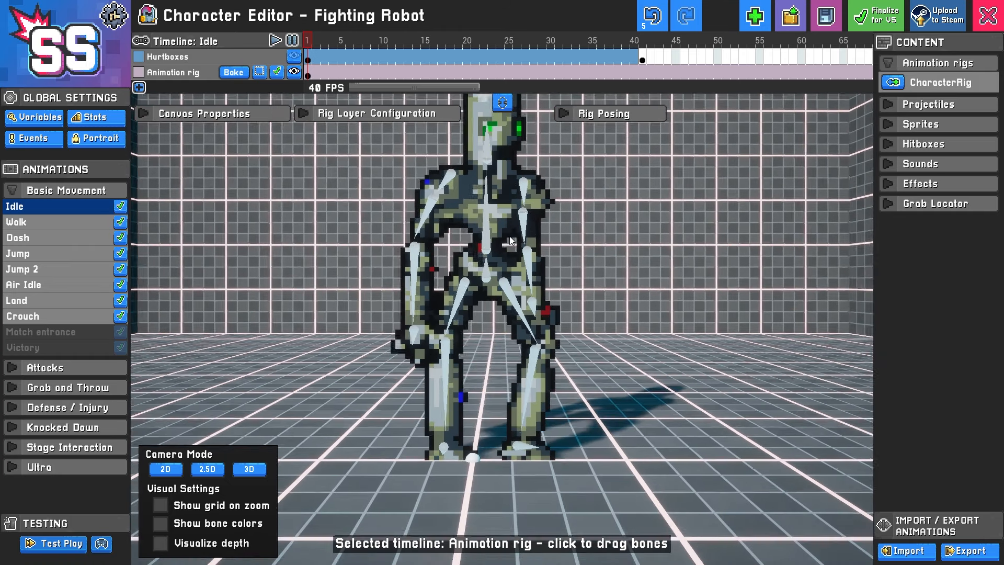
{"action": "scroll", "coordinate": [491, 425], "scroll_direction": "up", "scroll_amount": 3}
{"action": "scroll", "coordinate": [519, 327], "scroll_direction": "down", "scroll_amount": 3}
{"action": "scroll", "coordinate": [519, 327], "scroll_direction": "down", "scroll_amount": 3}
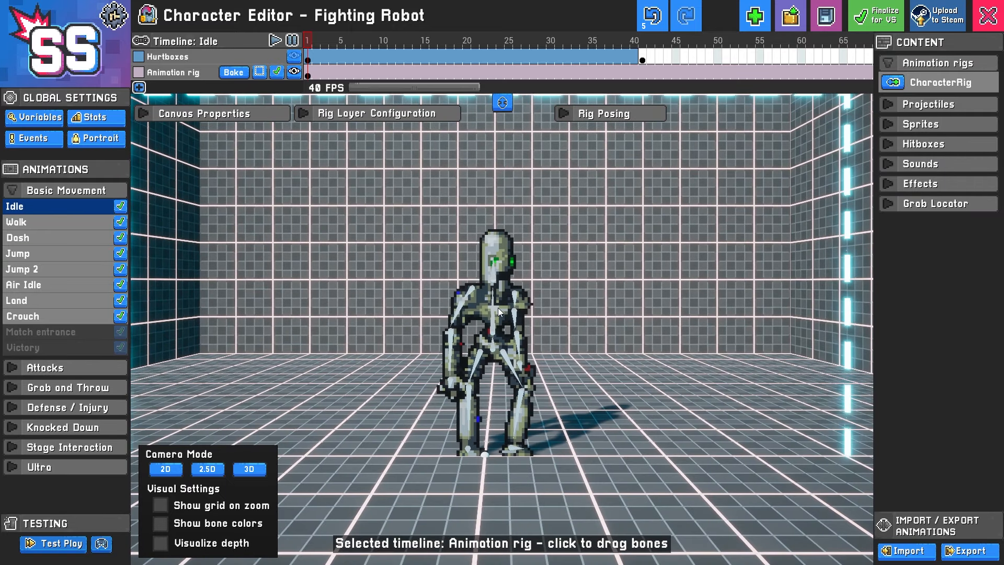
{"action": "left_click", "coordinate": [498, 307]}
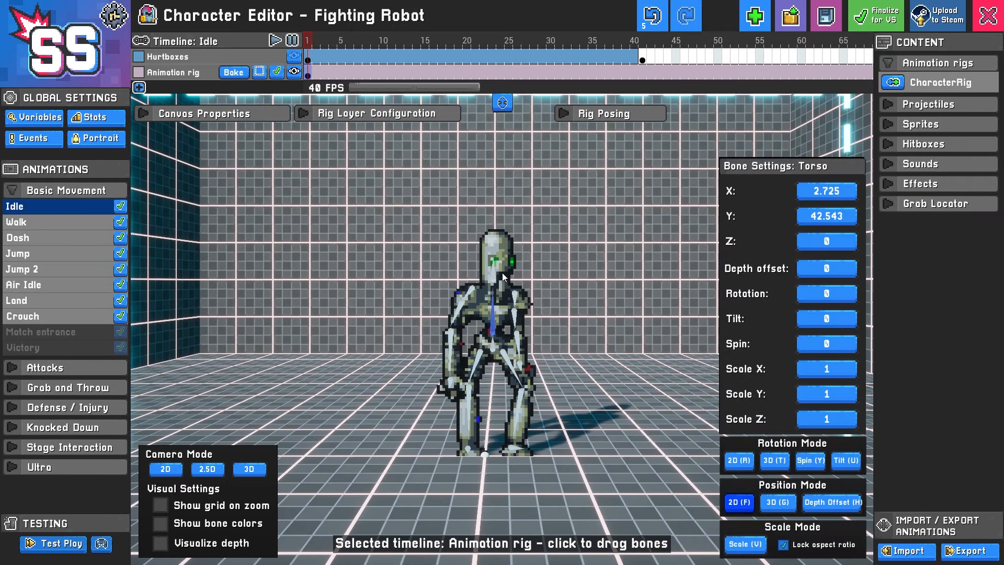
Step: Review CharacterRig's bone hierarchy and its Head, R Shoulder, R Arm and R Hand sprites in the rig settings
{"action": "left_click", "coordinate": [975, 87]}
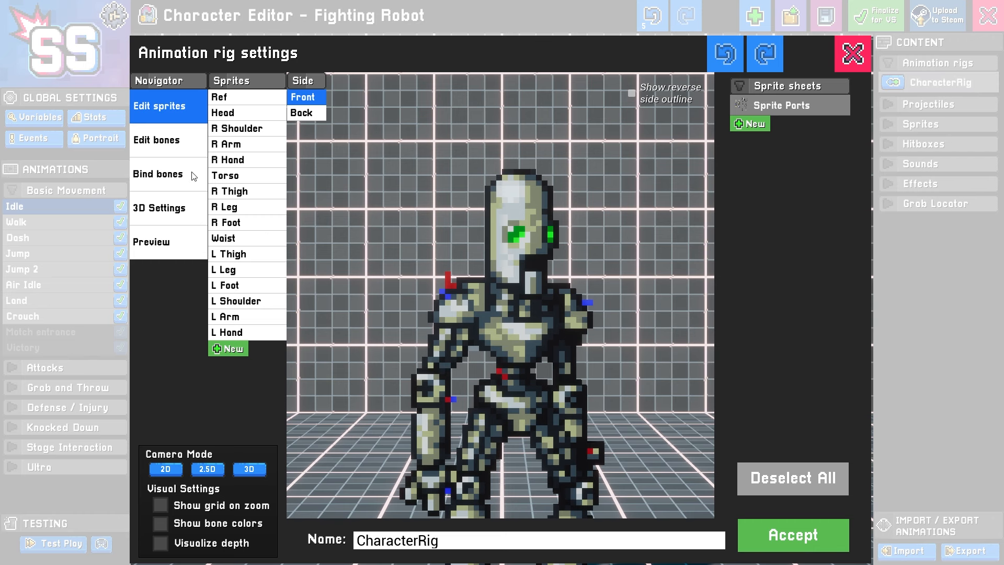
{"action": "left_click", "coordinate": [186, 143]}
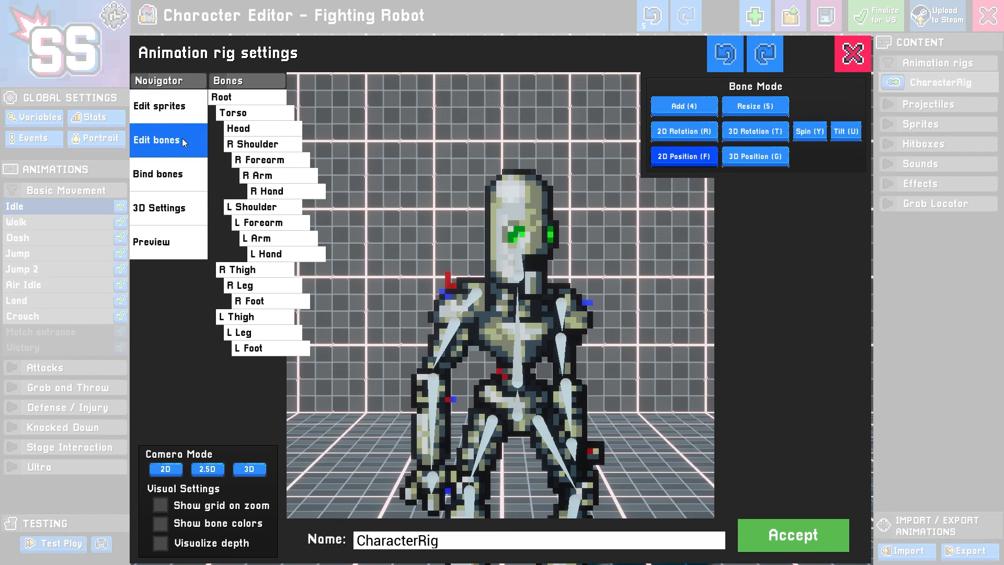
{"action": "left_click", "coordinate": [183, 111]}
{"action": "left_click", "coordinate": [243, 143]}
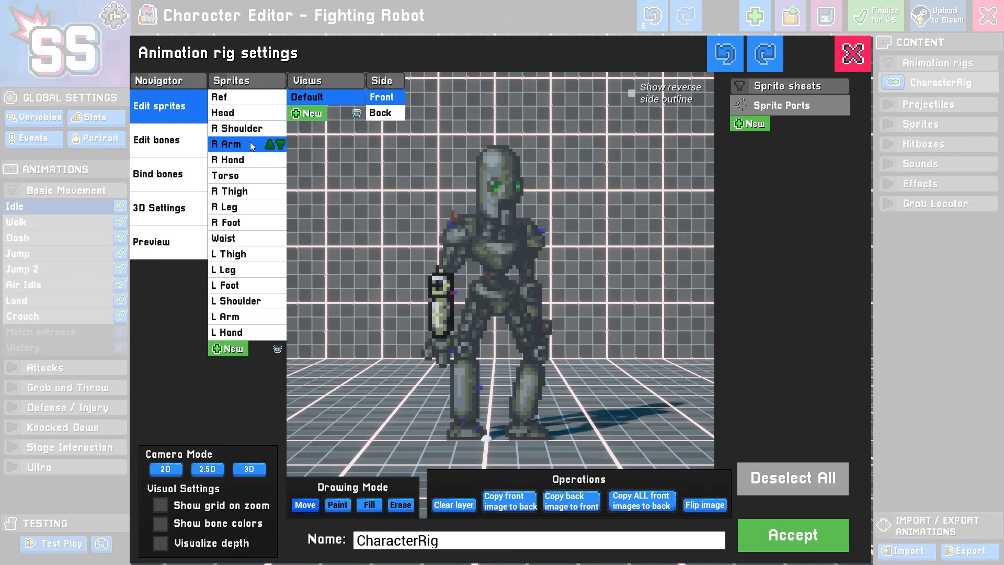
{"action": "left_click", "coordinate": [246, 113]}
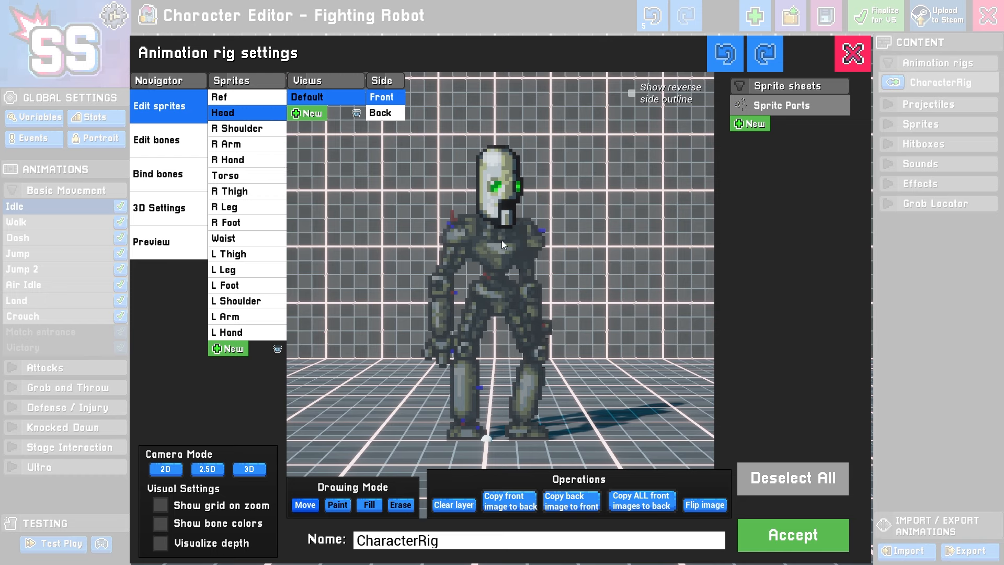
{"action": "left_click", "coordinate": [270, 128]}
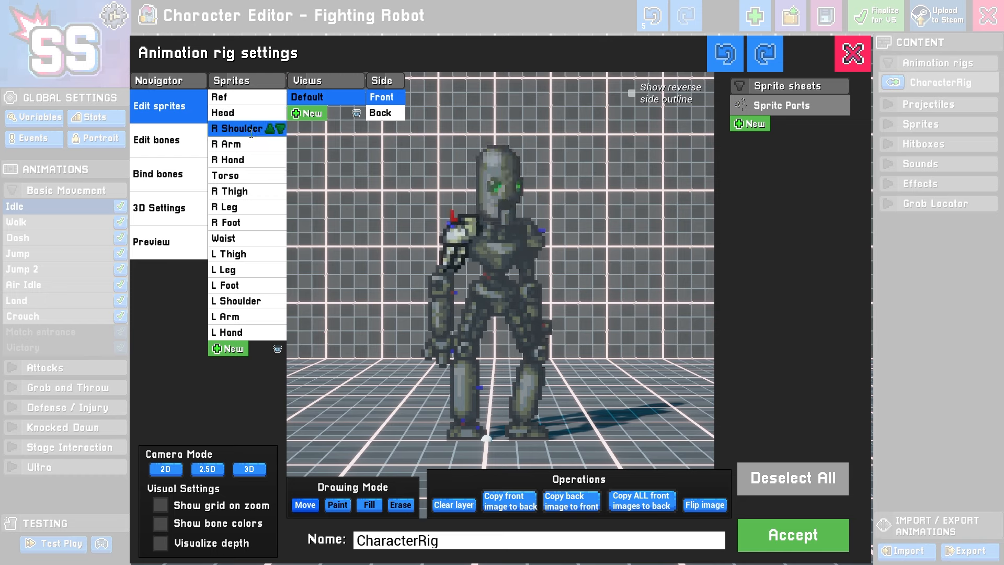
{"action": "left_click", "coordinate": [253, 147]}
{"action": "left_click", "coordinate": [251, 162]}
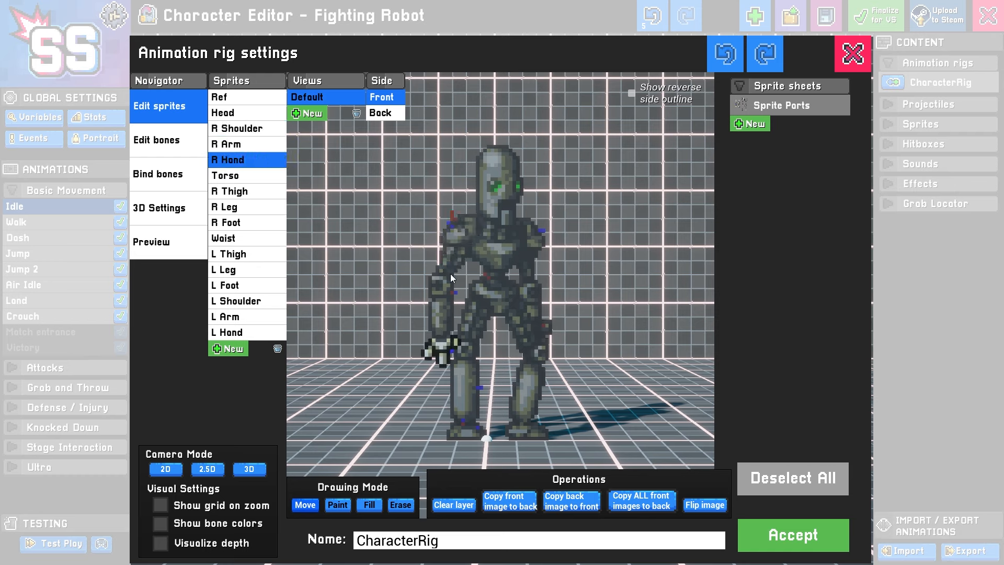
Step: Inspect the Torso, right-leg, Waist, left-leg and L Shoulder sprites one by one, and return to the Idle animation's rig
{"action": "left_click", "coordinate": [249, 181]}
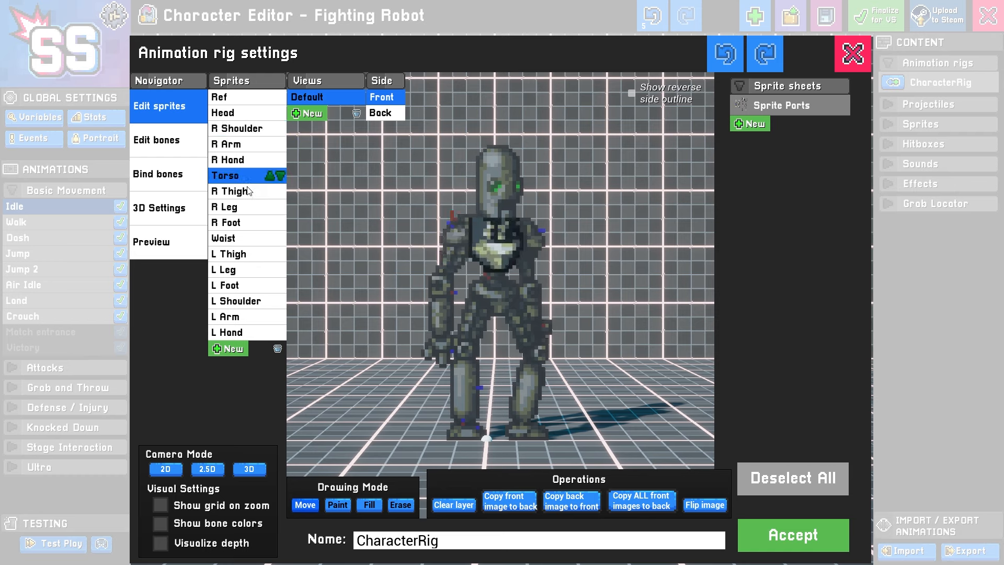
{"action": "left_click", "coordinate": [249, 191]}
{"action": "left_click", "coordinate": [250, 207]}
{"action": "left_click", "coordinate": [249, 222]}
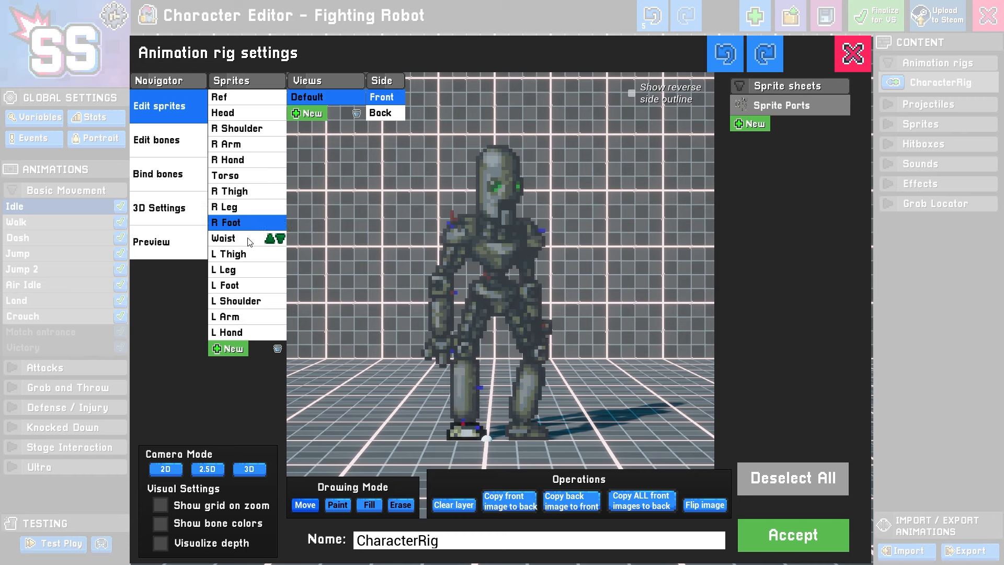
{"action": "left_click", "coordinate": [250, 238]}
{"action": "left_click", "coordinate": [250, 254]}
{"action": "left_click", "coordinate": [250, 270]}
{"action": "left_click", "coordinate": [249, 286]}
{"action": "left_click", "coordinate": [249, 301]}
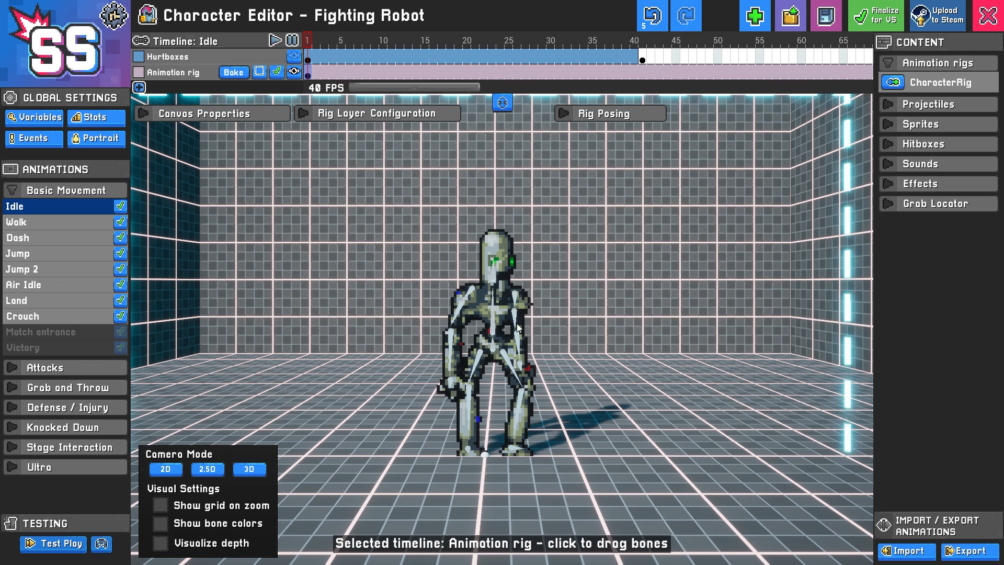
{"action": "scroll", "coordinate": [516, 326], "scroll_direction": "up", "scroll_amount": 5}
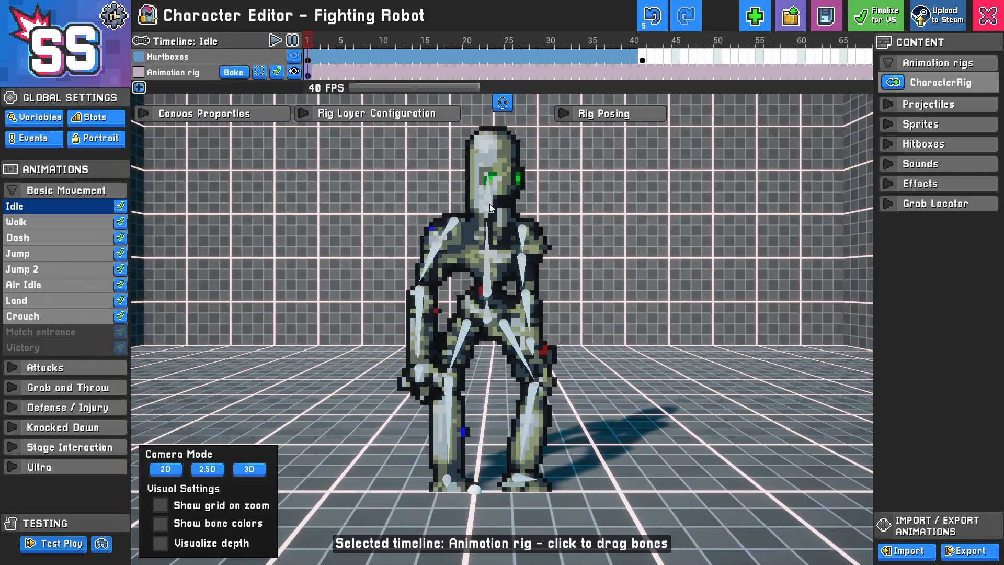
Step: Shift the depth offsets of the Head, R Shoulder, R Arm and R Hand bones, setting R Arm to about -18.6 and R Hand to about -6.3
{"action": "left_click", "coordinate": [490, 203]}
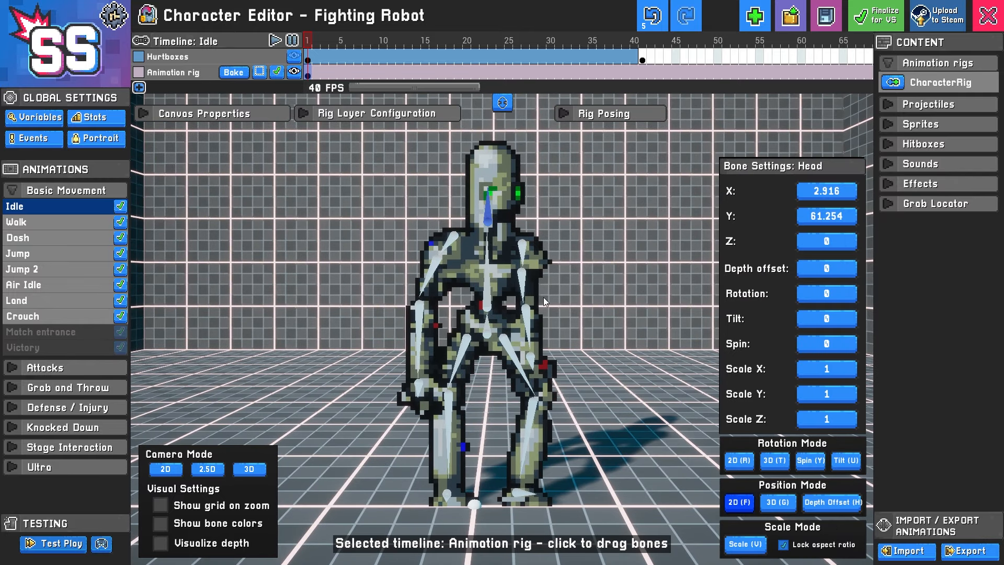
{"action": "left_click", "coordinate": [836, 501]}
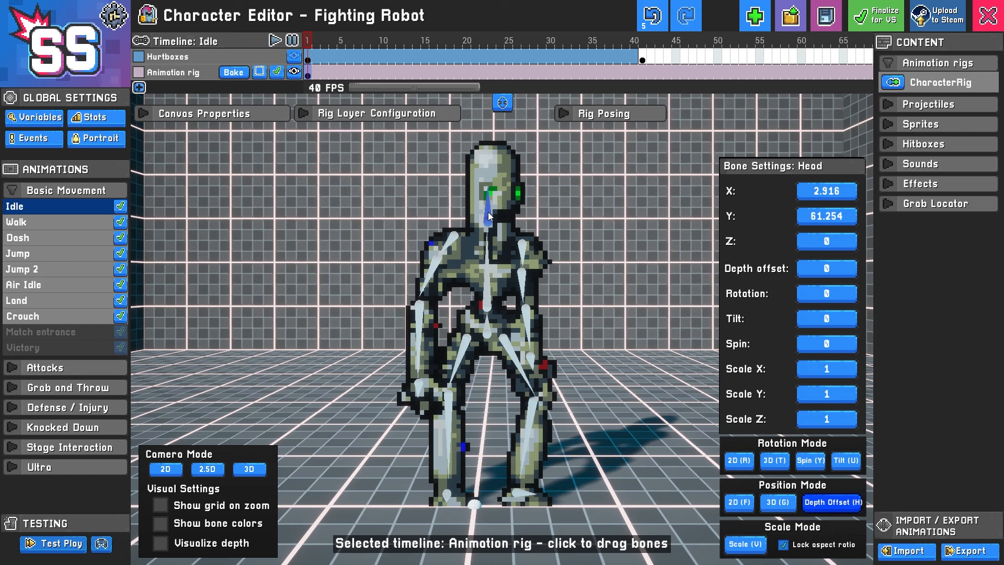
{"action": "left_click_drag", "start_coordinate": [488, 216], "coordinate": [474, 397]}
{"action": "left_click", "coordinate": [453, 240]}
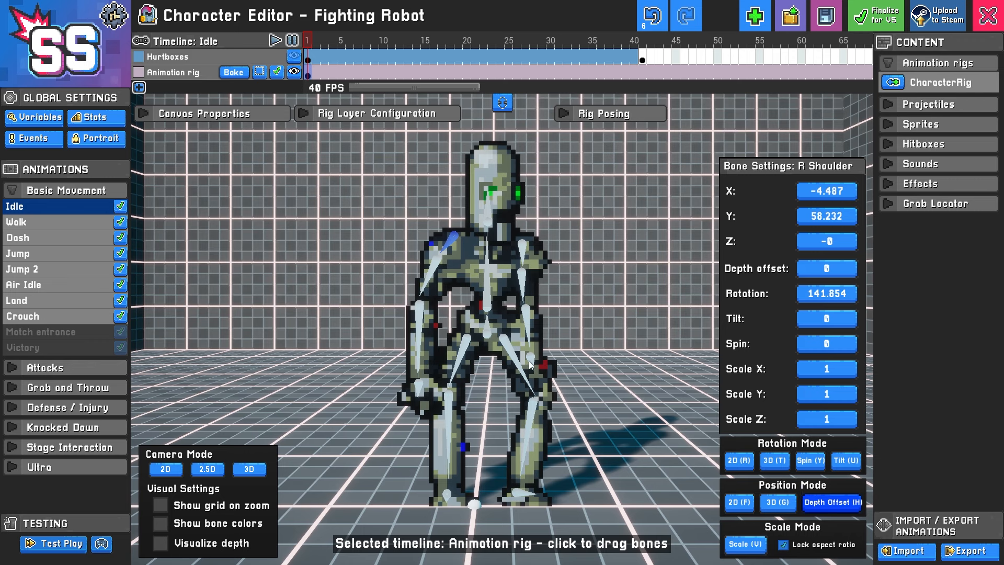
{"action": "left_click_drag", "start_coordinate": [451, 242], "coordinate": [433, 271]}
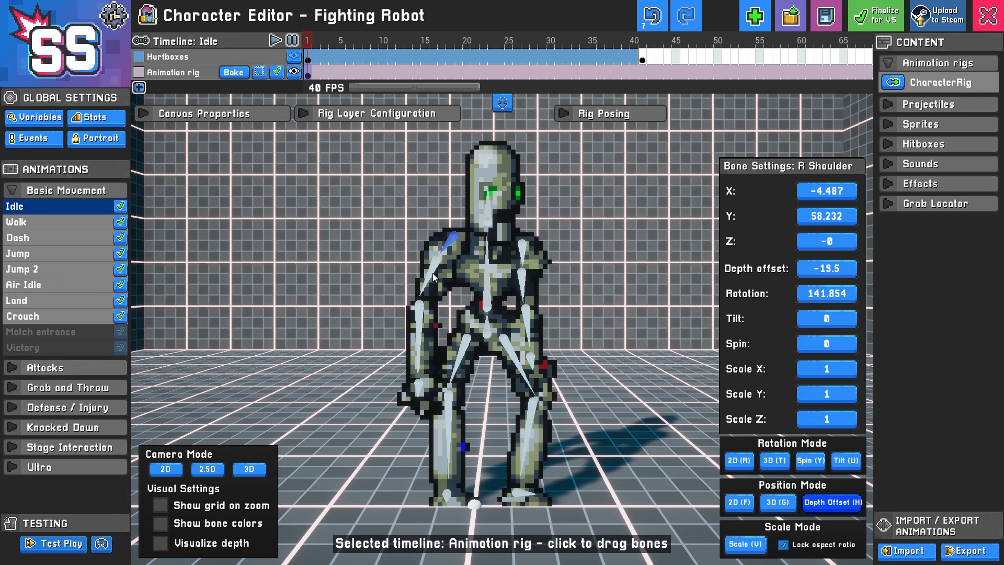
{"action": "left_click_drag", "start_coordinate": [417, 314], "coordinate": [407, 344]}
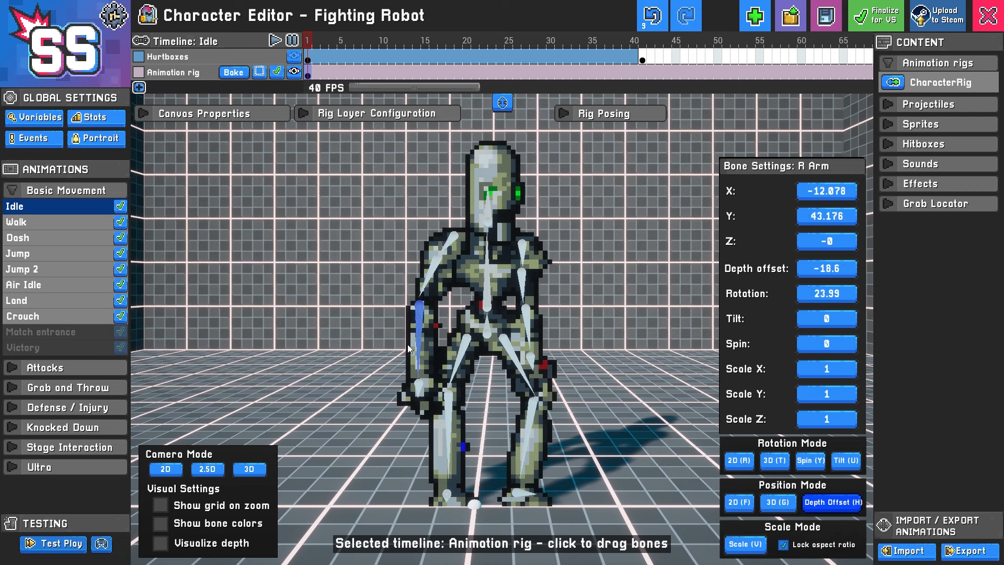
{"action": "left_click_drag", "start_coordinate": [419, 385], "coordinate": [415, 406]}
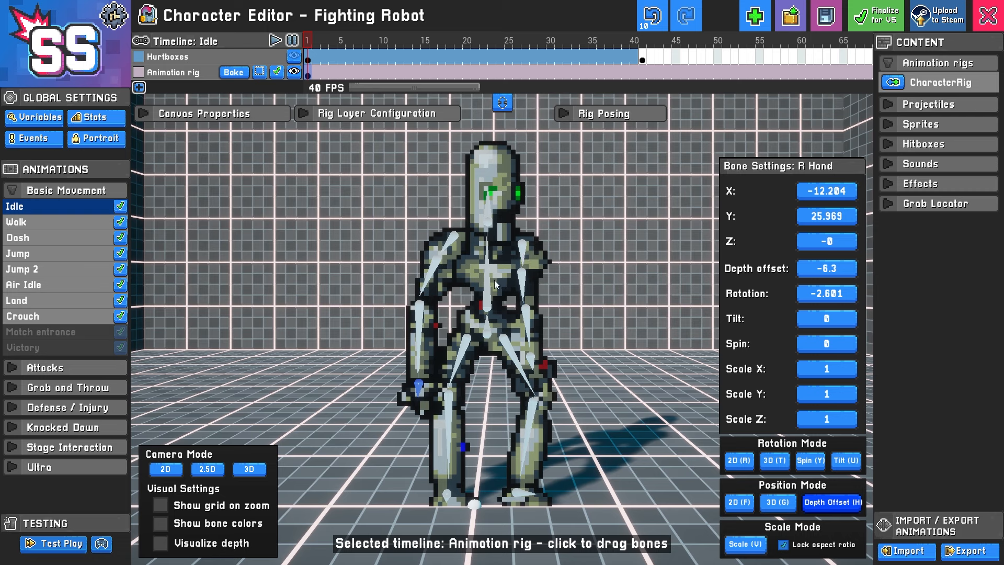
Step: Shift the depth offsets of the Torso, Root and left-side bones, setting L Shoulder to about 25.8 and L Thigh to about -5.4
{"action": "left_click", "coordinate": [484, 292]}
{"action": "left_click_drag", "start_coordinate": [484, 292], "coordinate": [525, 206]}
{"action": "left_click", "coordinate": [488, 319]}
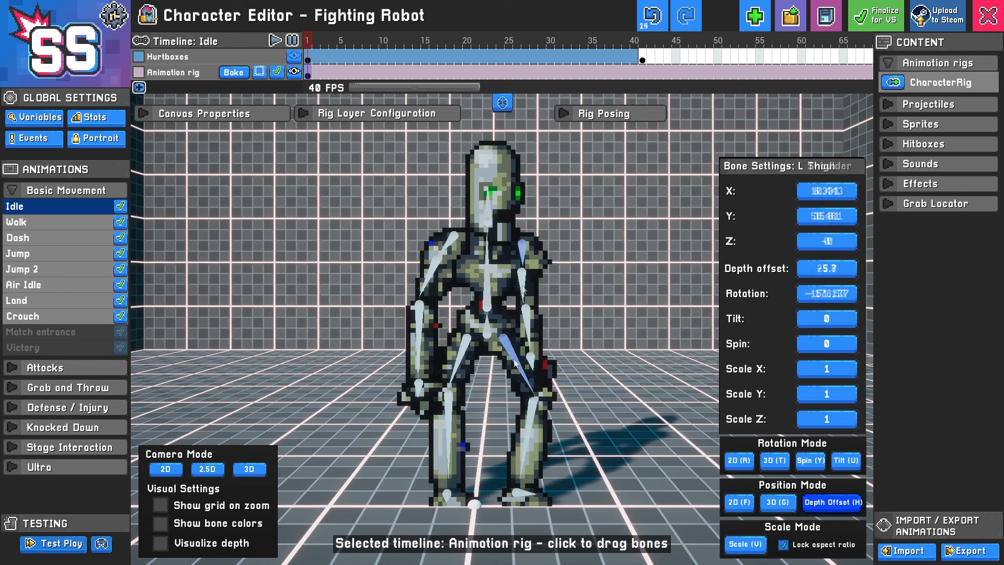
{"action": "mouse_move", "coordinate": [516, 361]}
{"action": "left_mouse_down"}
{"action": "mouse_move", "coordinate": [526, 303]}
{"action": "mouse_move", "coordinate": [510, 365]}
{"action": "left_mouse_up"}
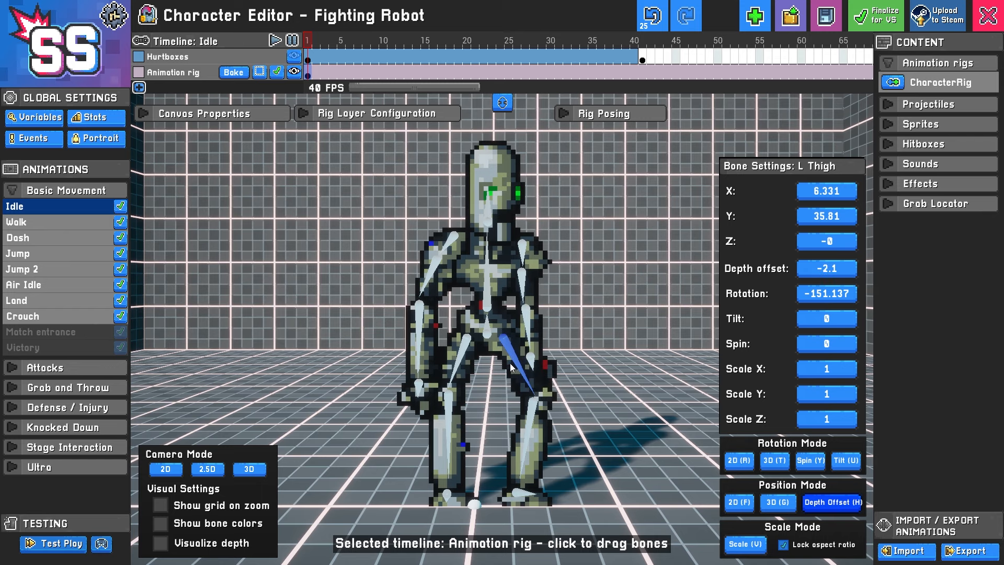
{"action": "scroll", "coordinate": [547, 299], "scroll_direction": "down", "scroll_amount": 3}
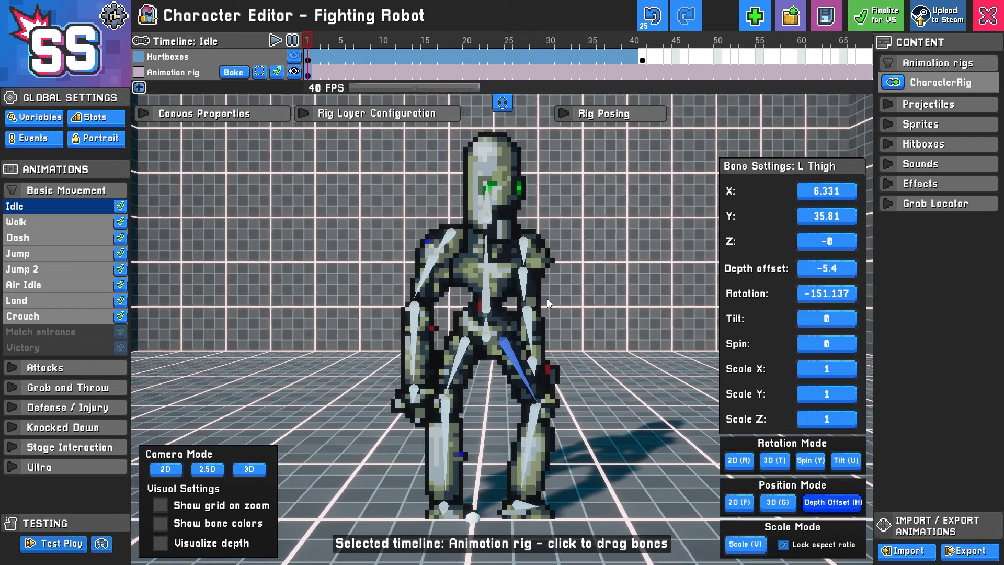
{"action": "scroll", "coordinate": [538, 332], "scroll_direction": "up", "scroll_amount": 3}
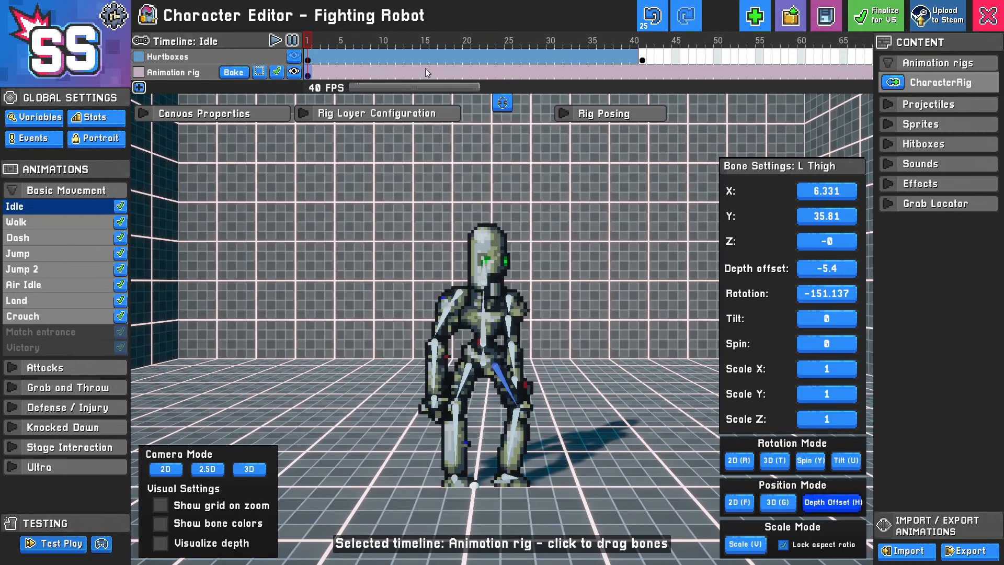
Step: Create a pose at frame 15 of the Animation rig layer by swinging the left arm outward, with L Shoulder rotated to about -143.5
{"action": "key", "text": "ctrl+c"}
{"action": "left_click", "coordinate": [444, 73]}
{"action": "left_click", "coordinate": [308, 77]}
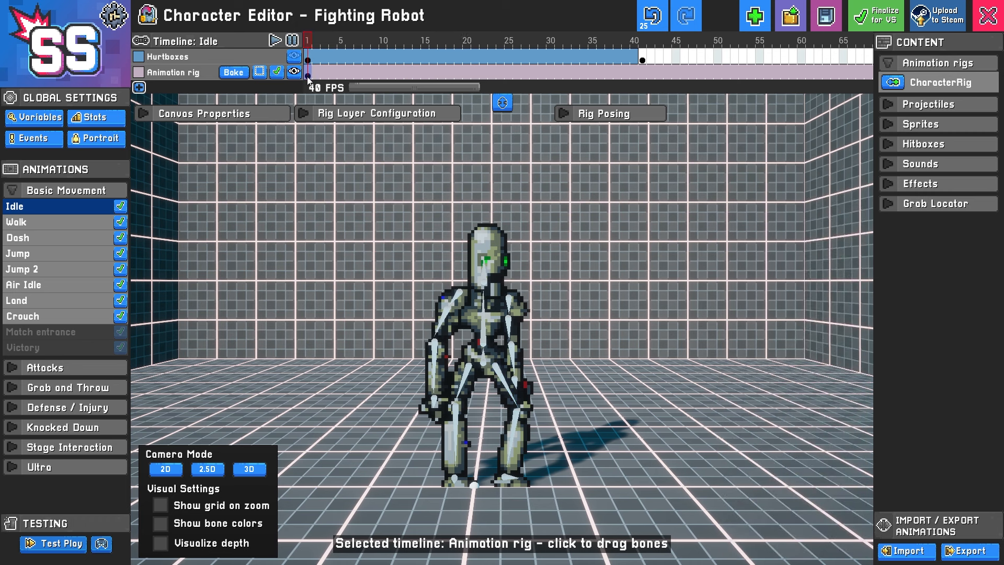
{"action": "left_click", "coordinate": [425, 74]}
{"action": "left_click", "coordinate": [510, 307]}
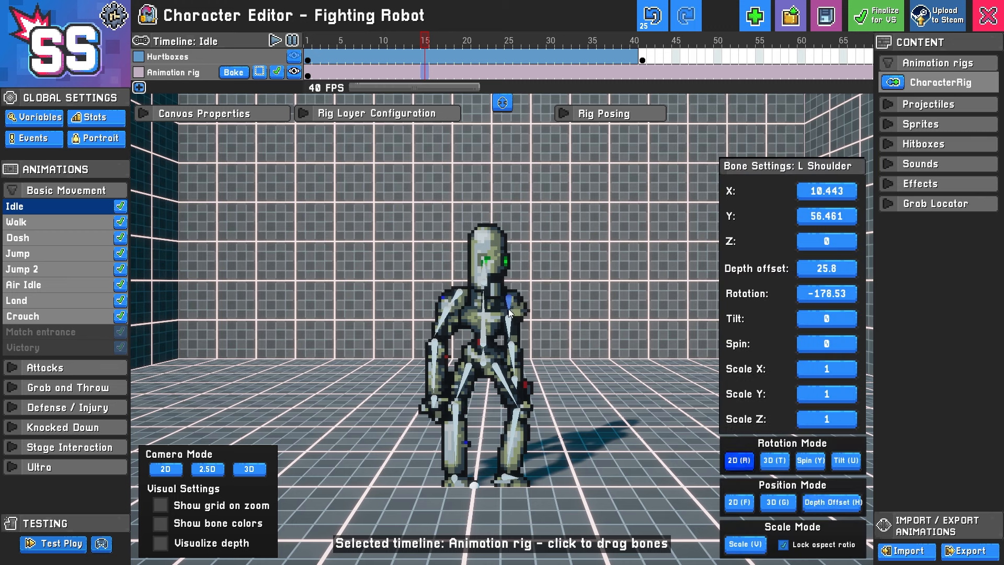
{"action": "left_click", "coordinate": [508, 324]}
{"action": "mouse_move", "coordinate": [509, 332]}
{"action": "left_mouse_down"}
{"action": "mouse_move", "coordinate": [520, 325]}
{"action": "mouse_move", "coordinate": [511, 337]}
{"action": "left_mouse_up"}
{"action": "left_click", "coordinate": [509, 303]}
{"action": "left_click_drag", "start_coordinate": [509, 304], "coordinate": [507, 306]}
{"action": "key", "text": "f"}
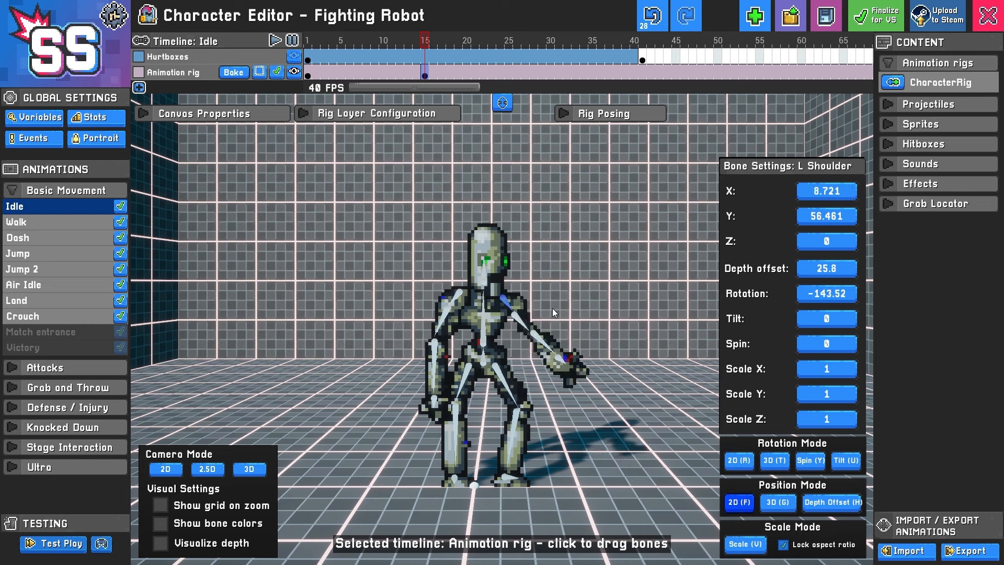
Step: Rotate the L Shoulder bone to about -141 and move it to about X 10.8, Y 56.6
{"action": "key", "text": "r"}
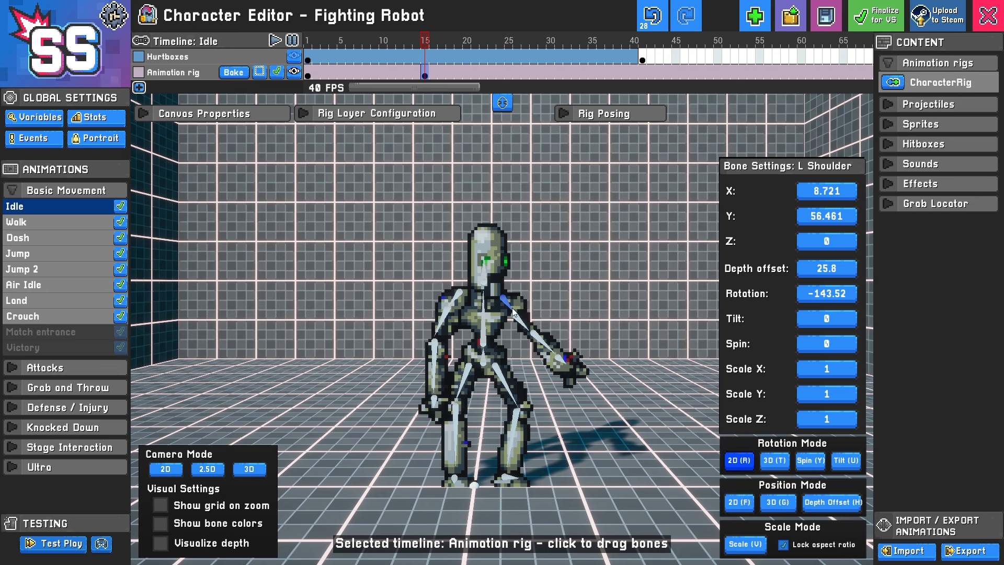
{"action": "left_click", "coordinate": [511, 303]}
{"action": "left_click", "coordinate": [509, 306]}
{"action": "mouse_move", "coordinate": [509, 306]}
{"action": "left_mouse_down"}
{"action": "mouse_move", "coordinate": [516, 294]}
{"action": "mouse_move", "coordinate": [514, 314]}
{"action": "left_mouse_up"}
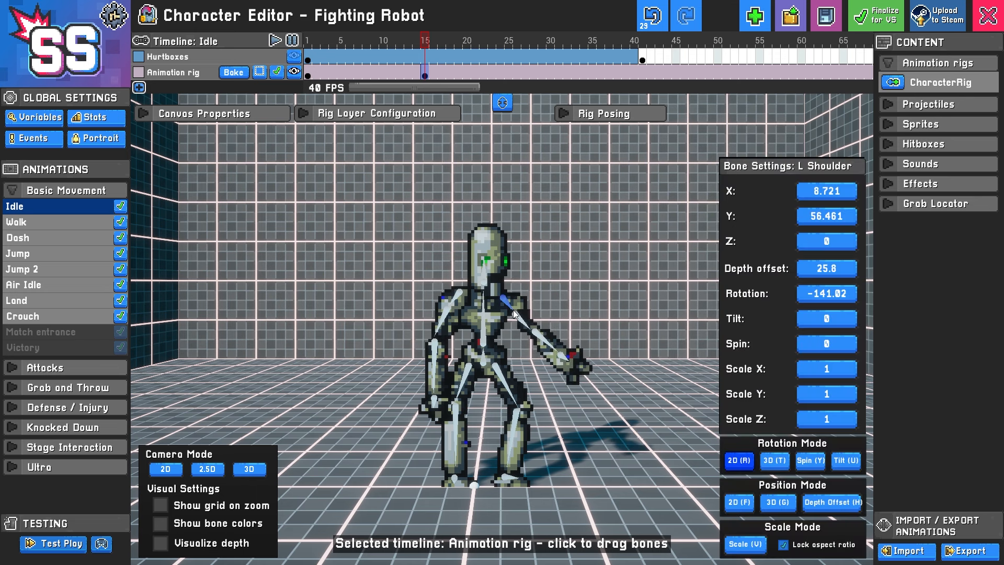
{"action": "left_click", "coordinate": [734, 503]}
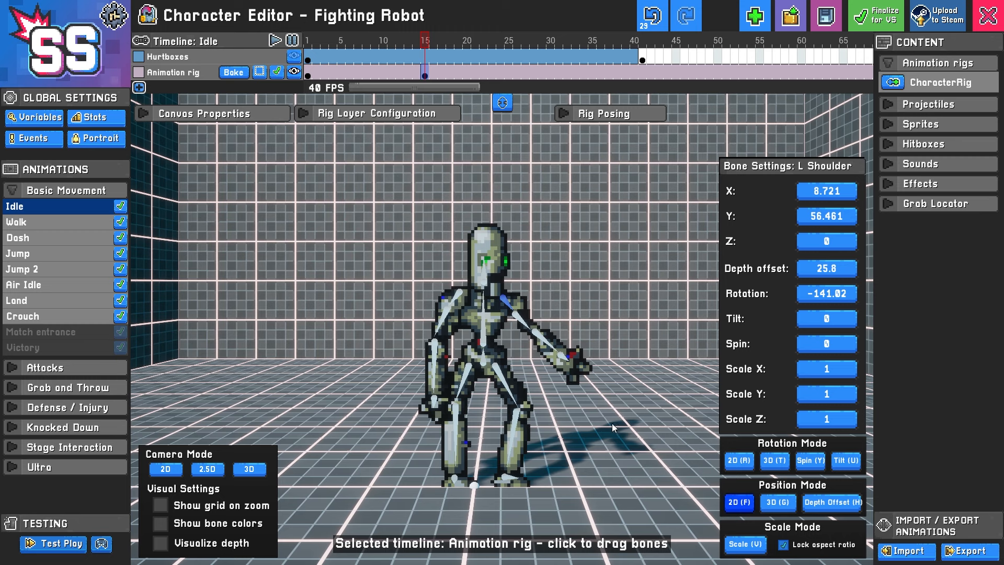
{"action": "mouse_move", "coordinate": [509, 305]}
{"action": "left_mouse_down"}
{"action": "mouse_move", "coordinate": [519, 323]}
{"action": "mouse_move", "coordinate": [517, 307]}
{"action": "left_mouse_up"}
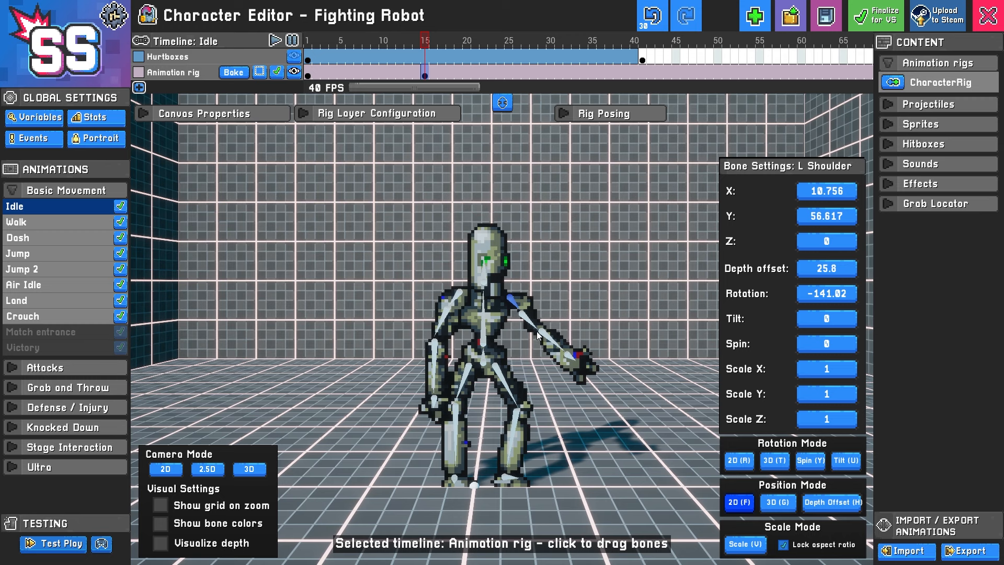
Step: Raise the L Arm bone at frame 15 by rotating it to about 127
{"action": "key", "text": "r"}
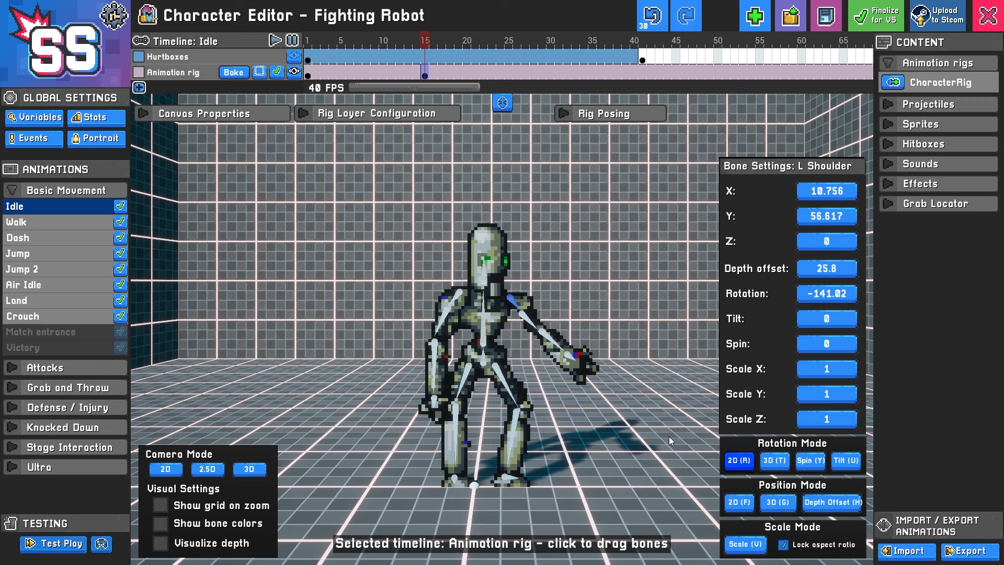
{"action": "left_click", "coordinate": [545, 333]}
{"action": "left_click_drag", "start_coordinate": [546, 333], "coordinate": [547, 308]}
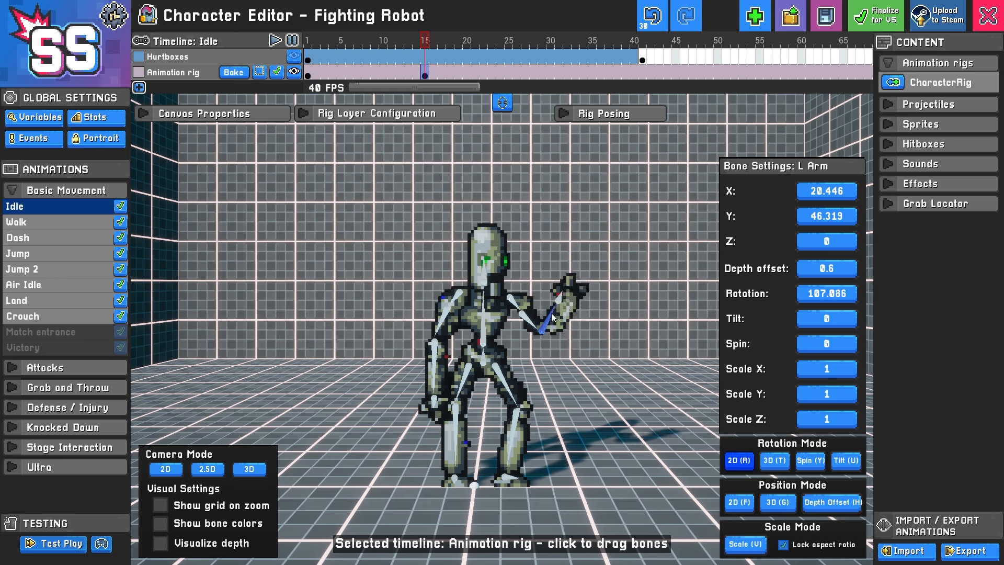
{"action": "mouse_move", "coordinate": [551, 315]}
{"action": "left_mouse_down"}
{"action": "mouse_move", "coordinate": [537, 303]}
{"action": "mouse_move", "coordinate": [534, 325]}
{"action": "left_mouse_up"}
{"action": "key", "text": "f"}
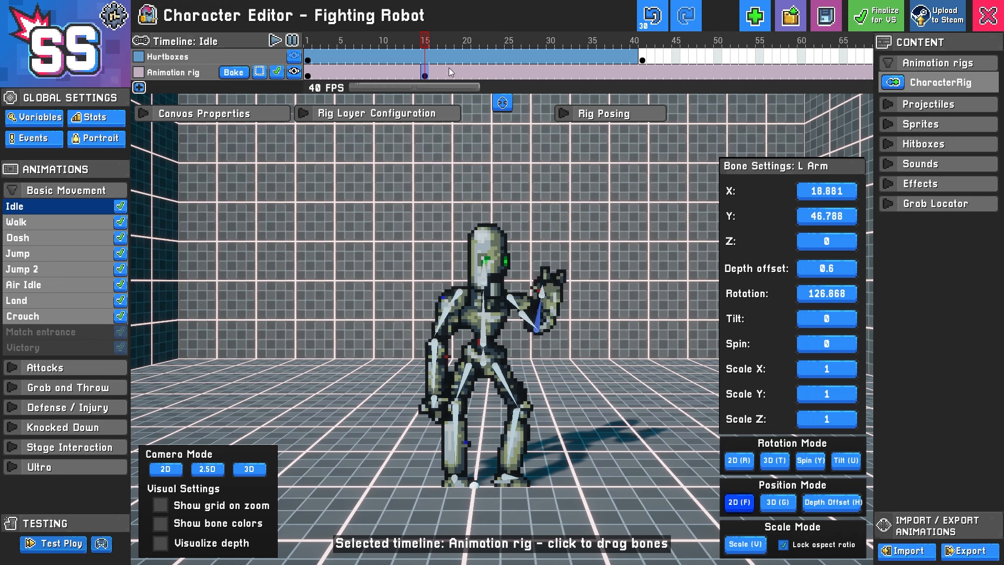
Step: Tilt the L Arm bone further inward at frame 19 to about 139.5 and add a matching keyframe at frame 24
{"action": "left_click", "coordinate": [457, 74]}
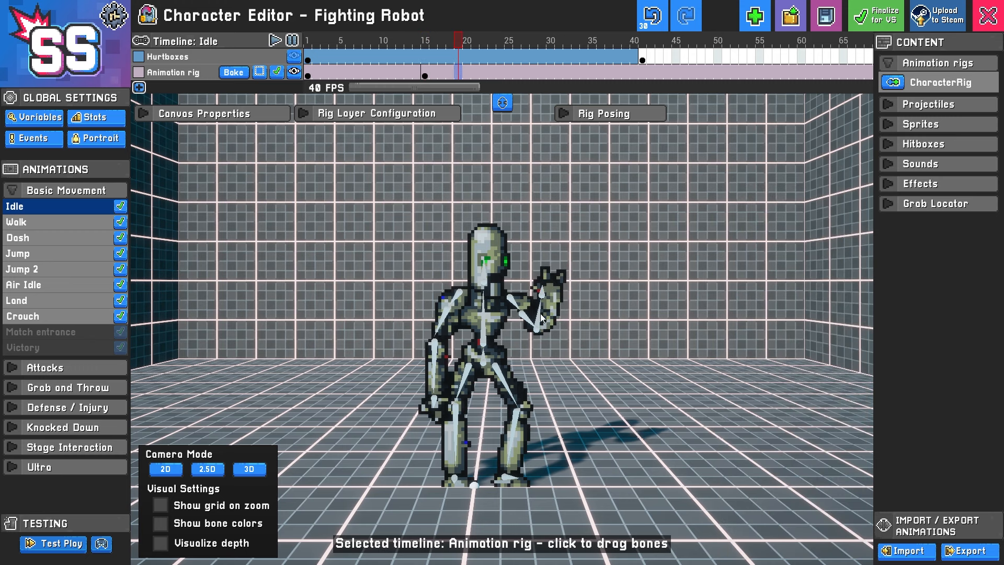
{"action": "mouse_move", "coordinate": [542, 318]}
{"action": "left_mouse_down"}
{"action": "mouse_move", "coordinate": [565, 290]}
{"action": "mouse_move", "coordinate": [534, 313]}
{"action": "left_mouse_up"}
{"action": "left_click", "coordinate": [502, 73]}
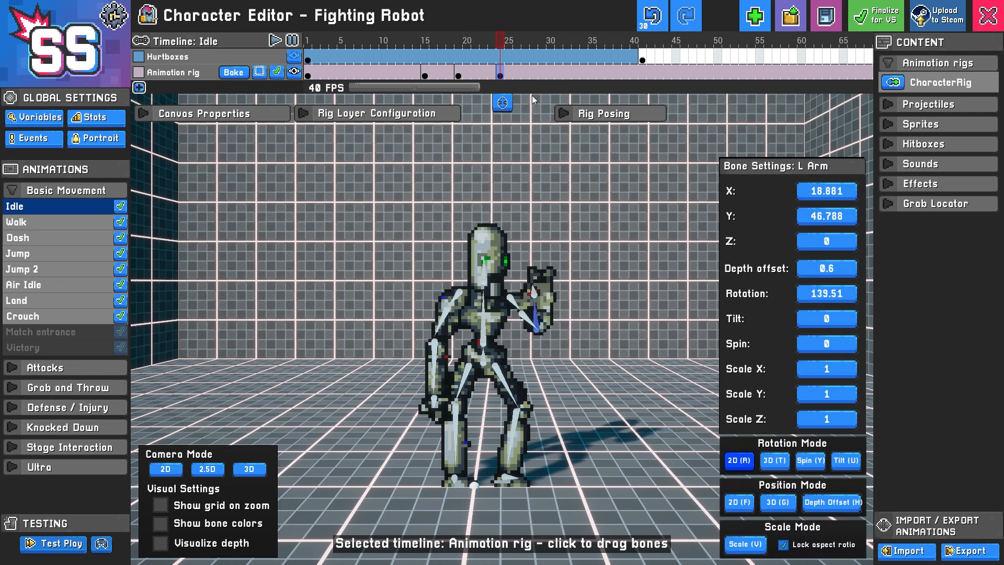
Step: Copy the starting pose from frame 1 and paste it at frame 41 of the Animation rig layer
{"action": "left_click", "coordinate": [310, 75]}
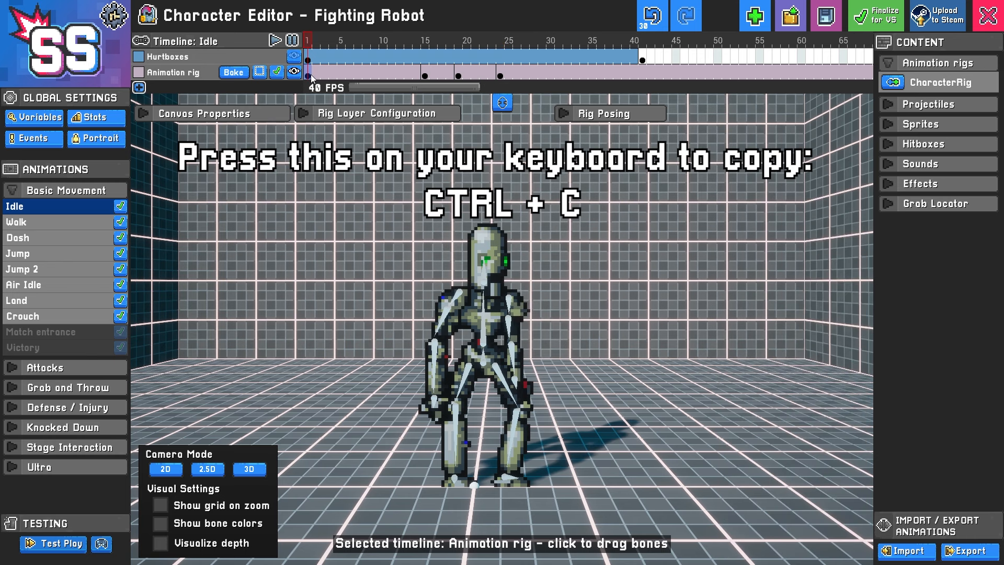
{"action": "key", "text": "ctrl+c"}
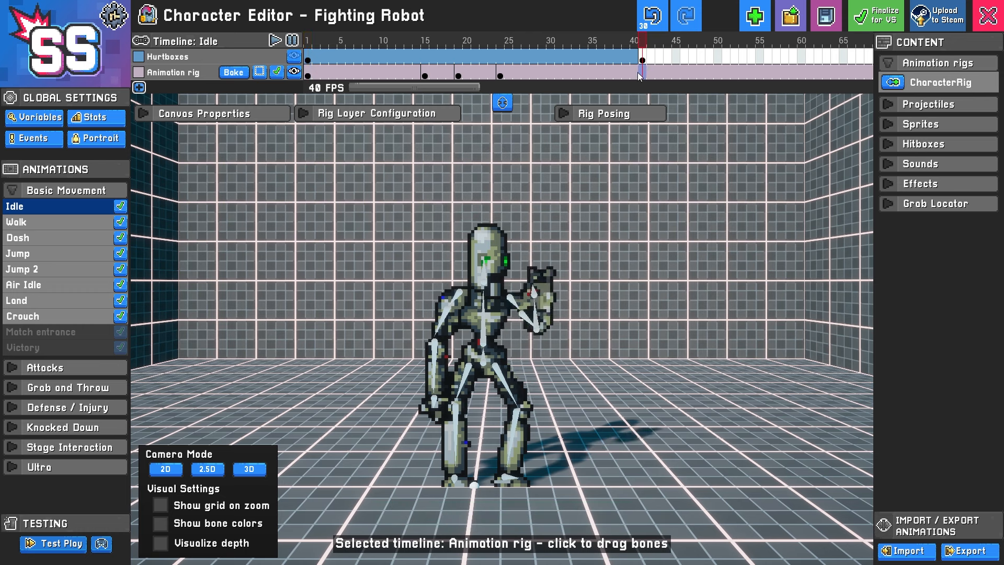
{"action": "left_click", "coordinate": [642, 76]}
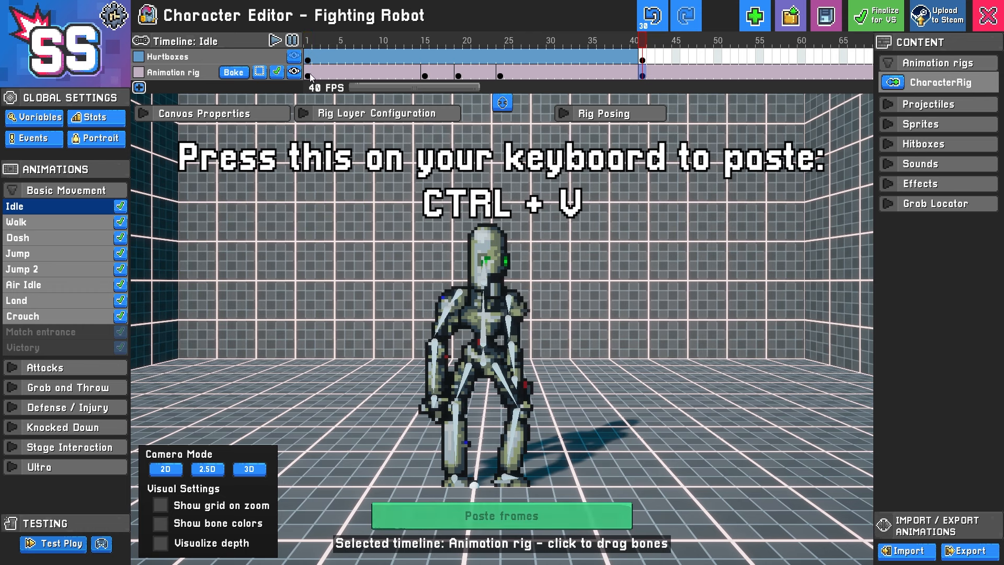
Step: Play the Idle animation and scrub through its opening frames to check the left arm's motion
{"action": "left_click", "coordinate": [275, 40]}
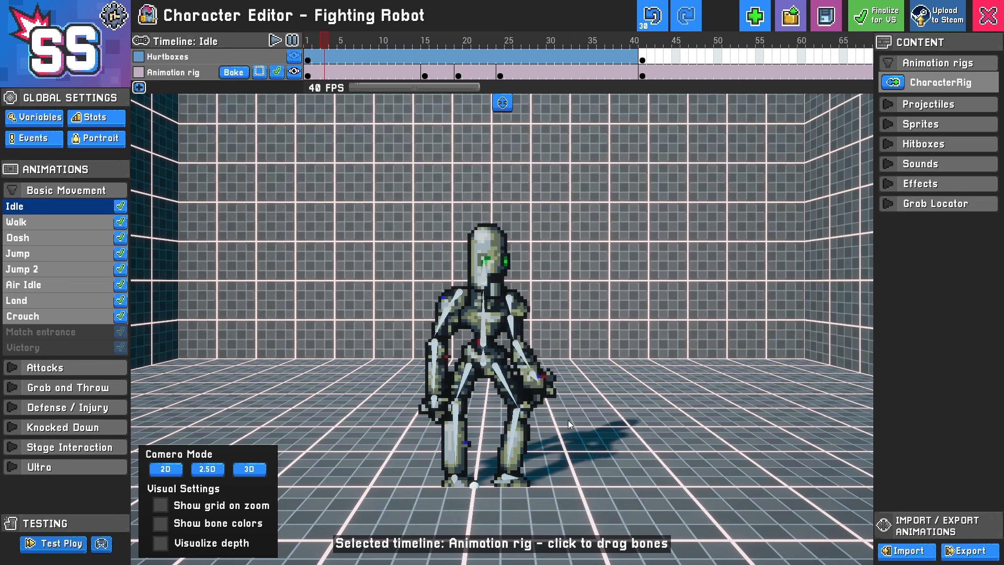
{"action": "left_click", "coordinate": [308, 77]}
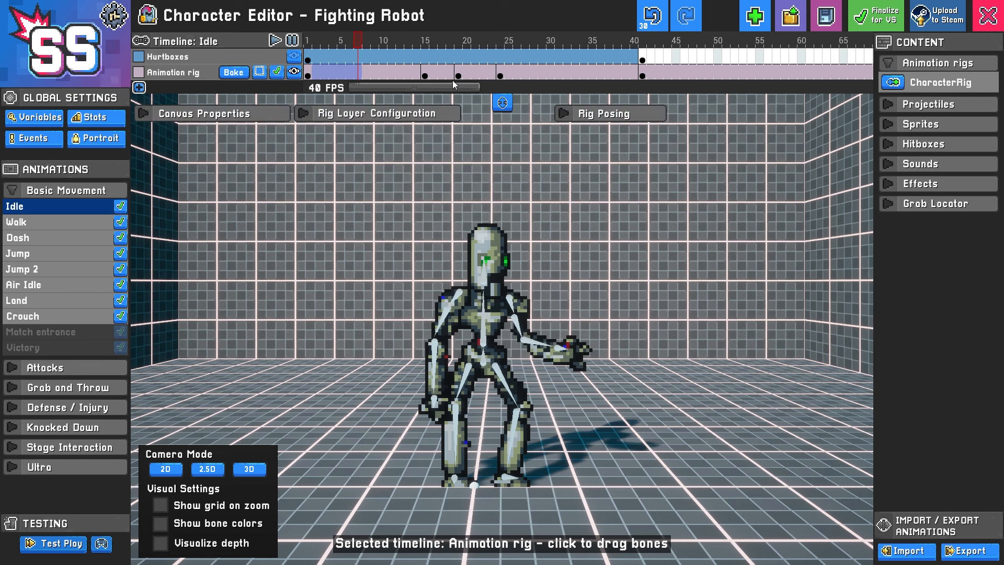
{"action": "left_click_drag", "start_coordinate": [313, 76], "coordinate": [424, 76]}
{"action": "left_click", "coordinate": [309, 77]}
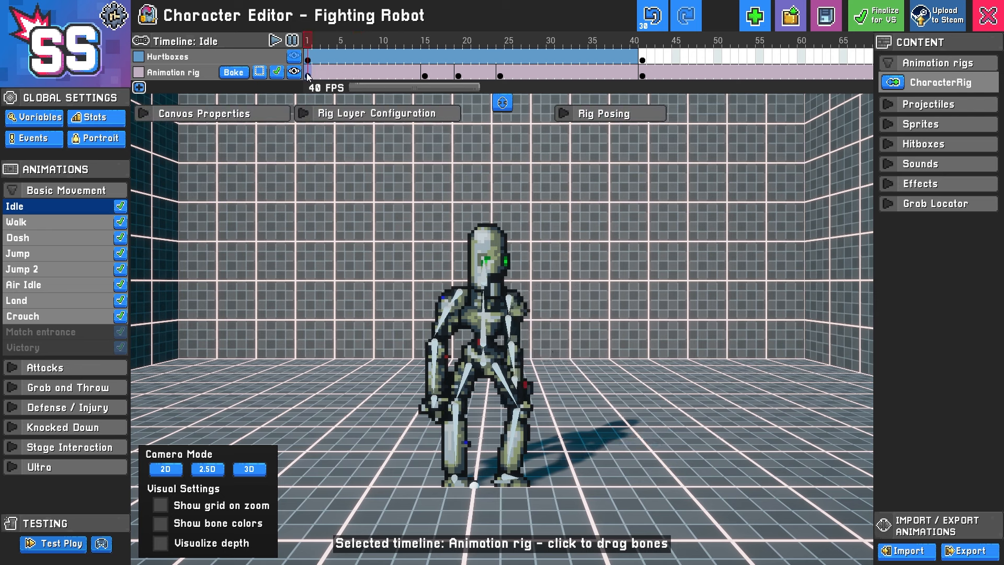
{"action": "left_click_drag", "start_coordinate": [313, 73], "coordinate": [554, 71]}
{"action": "left_click", "coordinate": [307, 74]}
Step: Spin the Root bone to about -72 at frame 9, with a tilt of about -56, and scrub the timeline to check the body's turn
{"action": "left_click", "coordinate": [485, 362]}
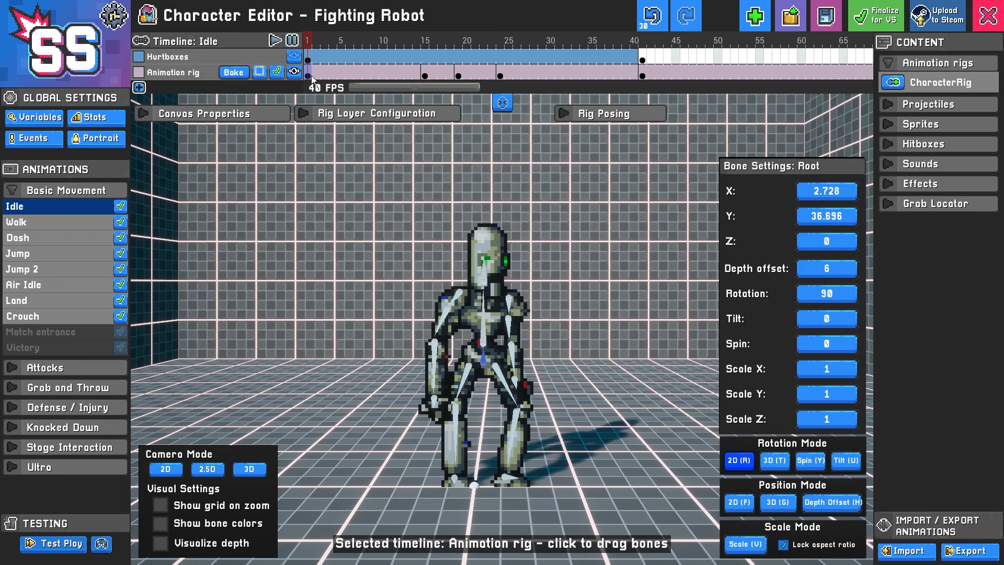
{"action": "left_click_drag", "start_coordinate": [311, 76], "coordinate": [375, 71]}
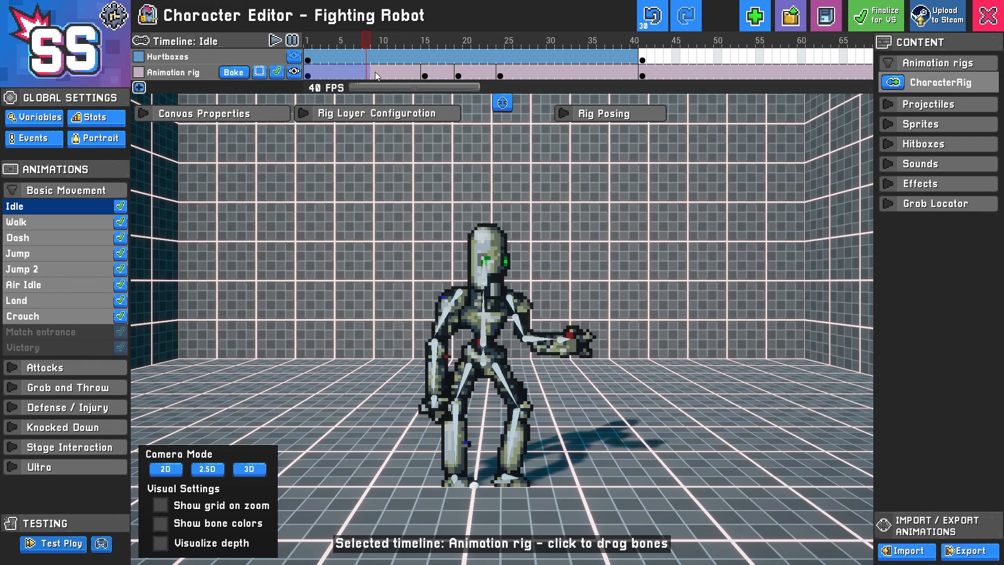
{"action": "left_click", "coordinate": [485, 357]}
{"action": "key", "text": "f"}
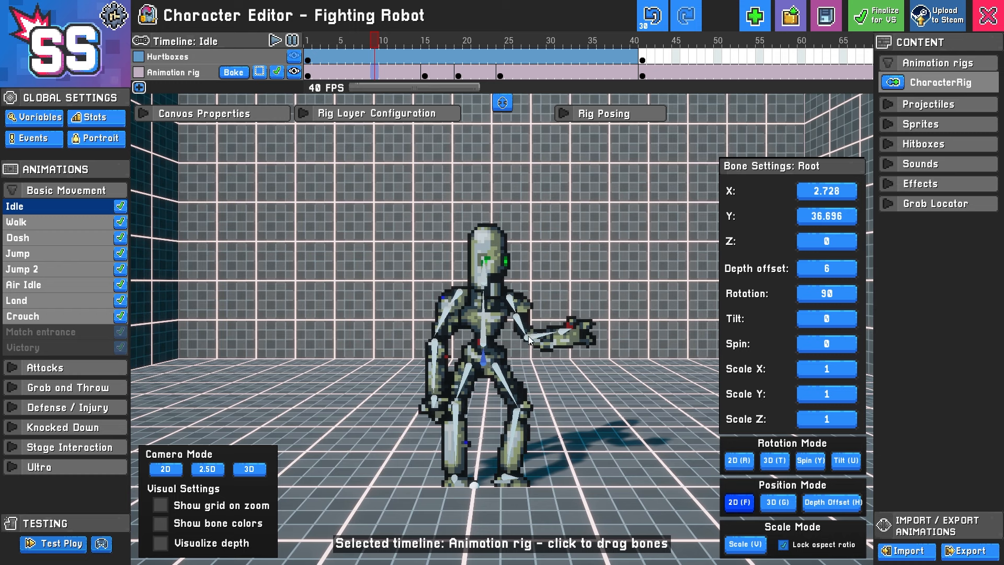
{"action": "key", "text": "y"}
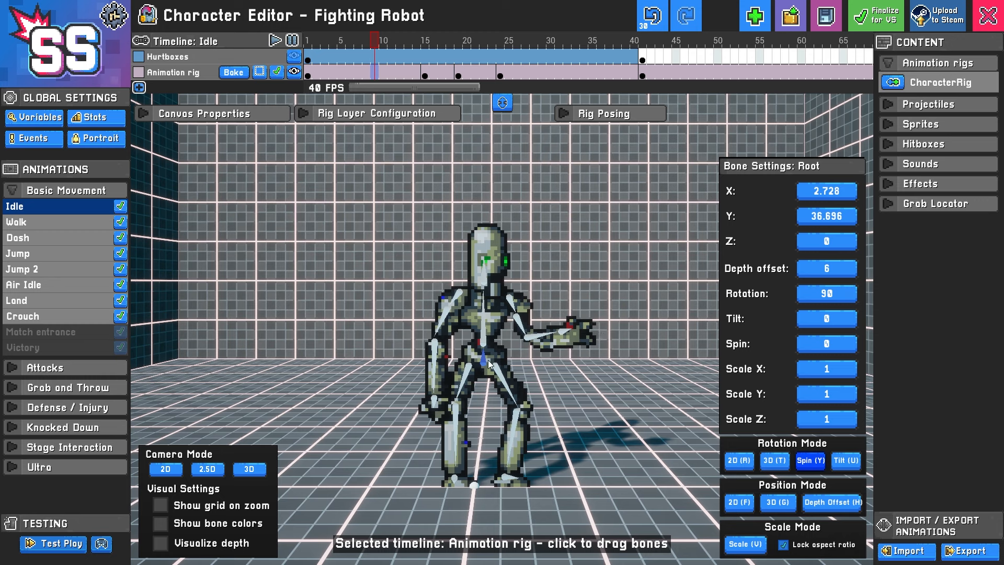
{"action": "left_click_drag", "start_coordinate": [486, 364], "coordinate": [479, 368]}
{"action": "left_click_drag", "start_coordinate": [471, 364], "coordinate": [479, 364]}
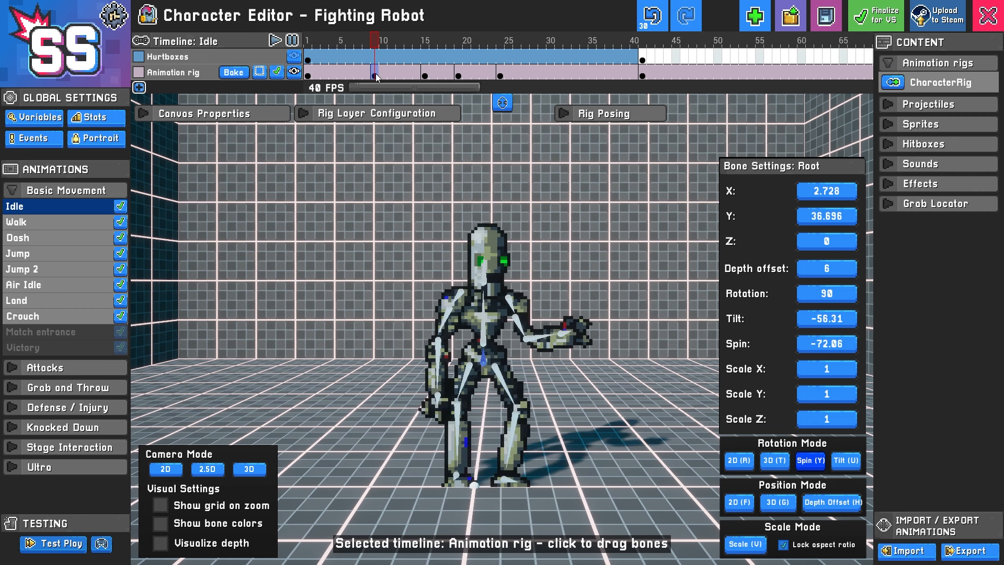
{"action": "left_click_drag", "start_coordinate": [314, 74], "coordinate": [473, 83]}
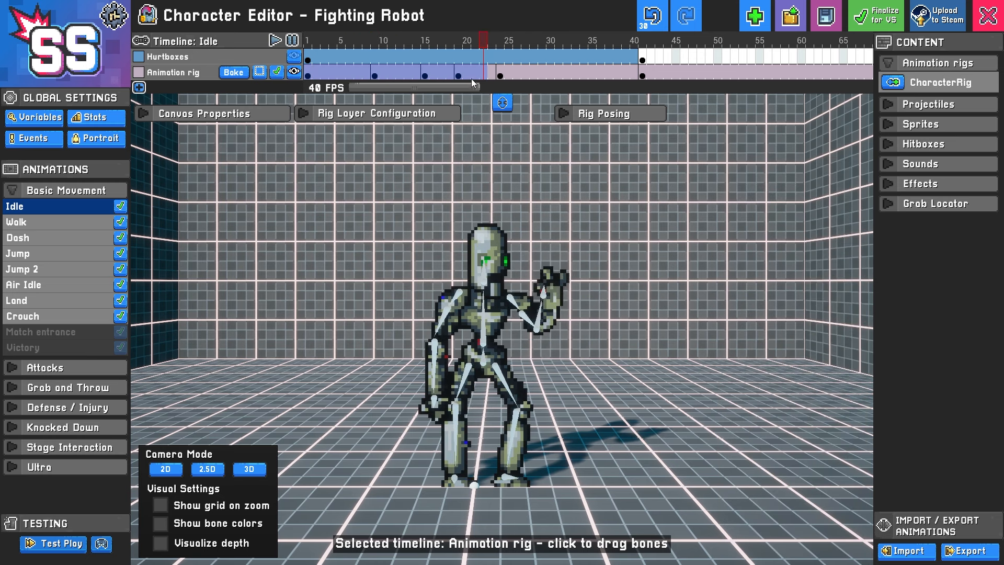
{"action": "left_click", "coordinate": [377, 79]}
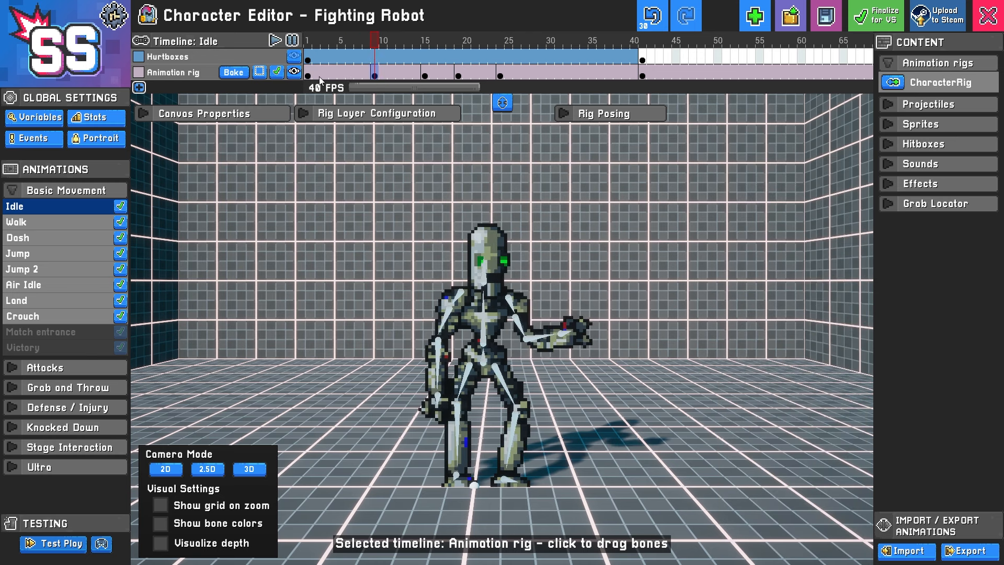
Step: Spin the Root bone to about -100.5 with a tilt of -90 at frame 9, and adjust its spin at frame 15
{"action": "left_click", "coordinate": [484, 358]}
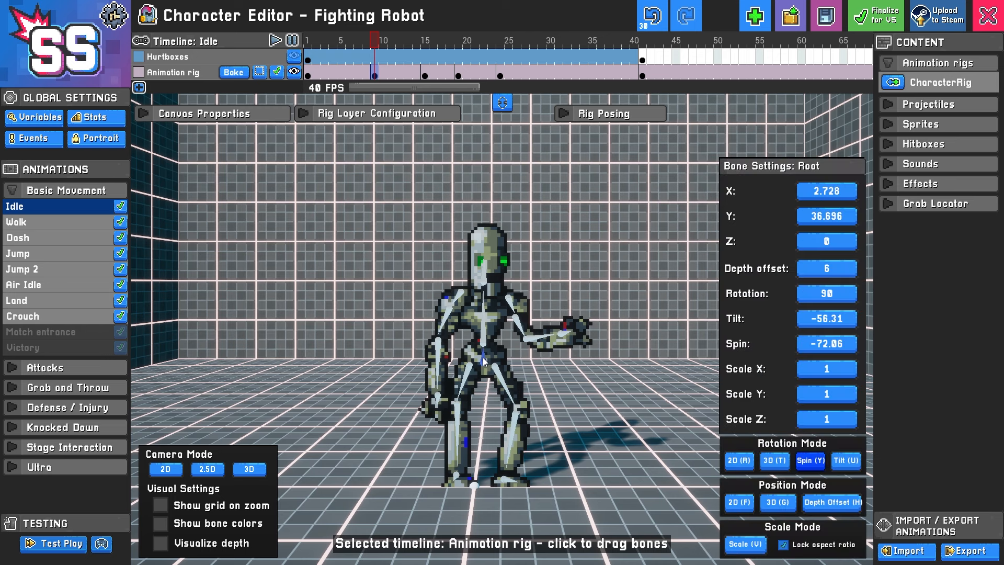
{"action": "left_click_drag", "start_coordinate": [482, 356], "coordinate": [485, 359]}
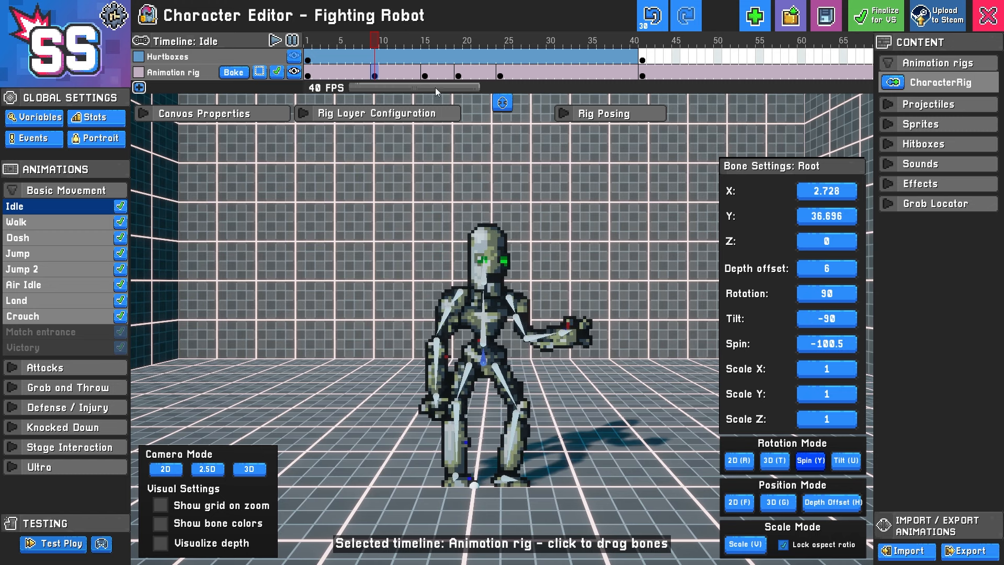
{"action": "left_click", "coordinate": [426, 76]}
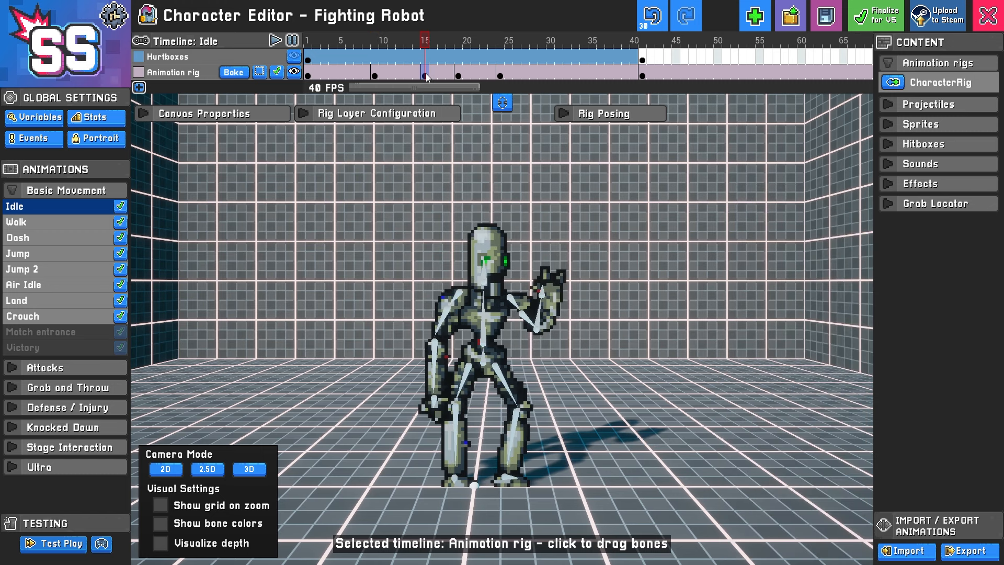
{"action": "left_click", "coordinate": [485, 361]}
{"action": "left_click_drag", "start_coordinate": [484, 358], "coordinate": [480, 362]}
{"action": "left_click", "coordinate": [459, 76]}
{"action": "key", "text": "space"}
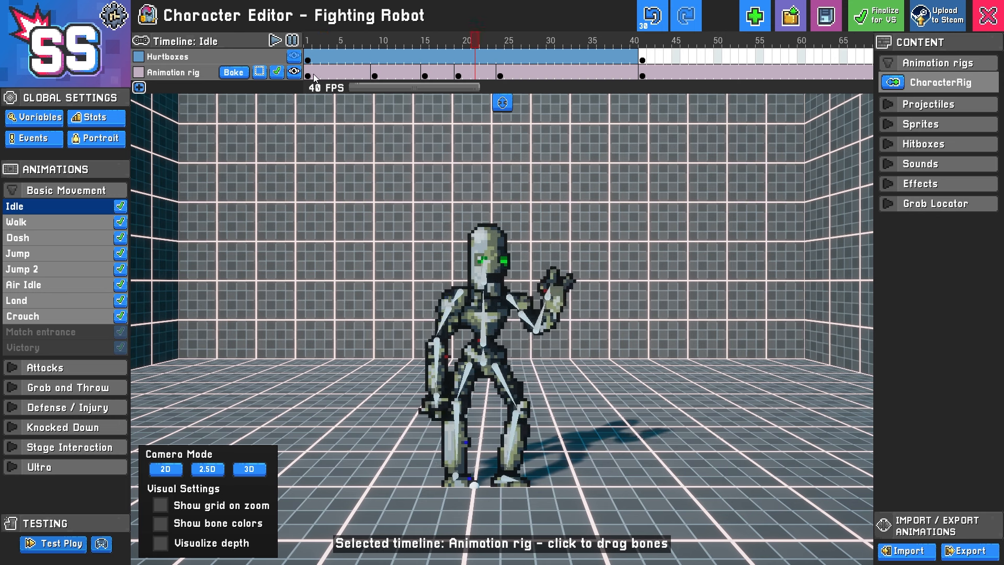
Step: Tilt the Torso bone forward to about -20.7 at frame 9 of the Animation rig layer
{"action": "left_click", "coordinate": [375, 75]}
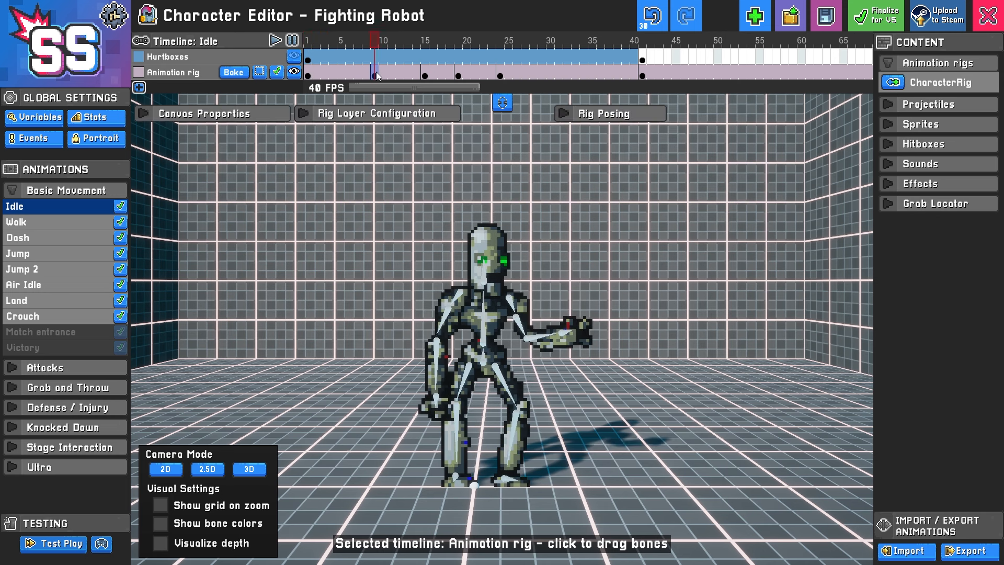
{"action": "left_click", "coordinate": [485, 360]}
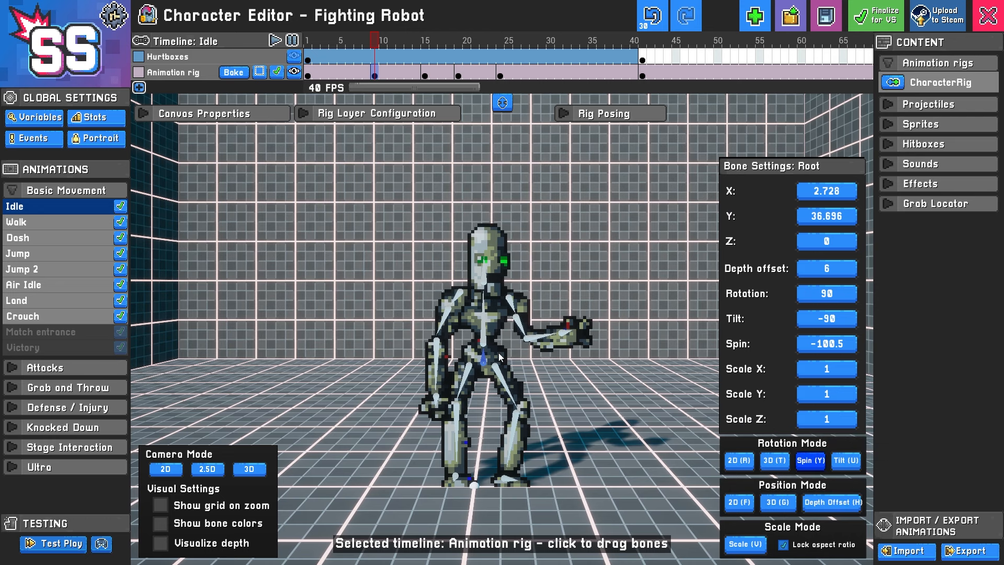
{"action": "left_click", "coordinate": [839, 460]}
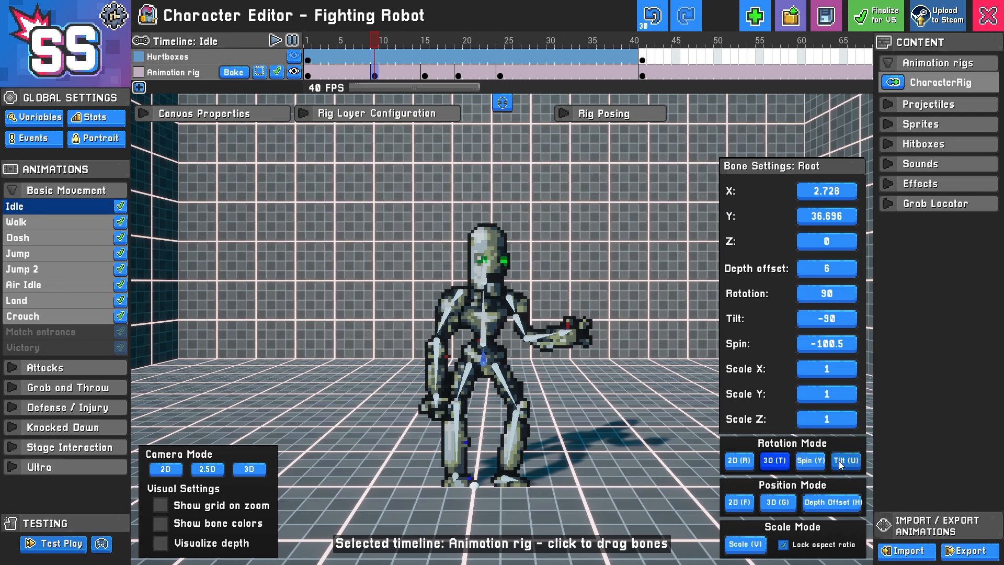
{"action": "left_click", "coordinate": [482, 338]}
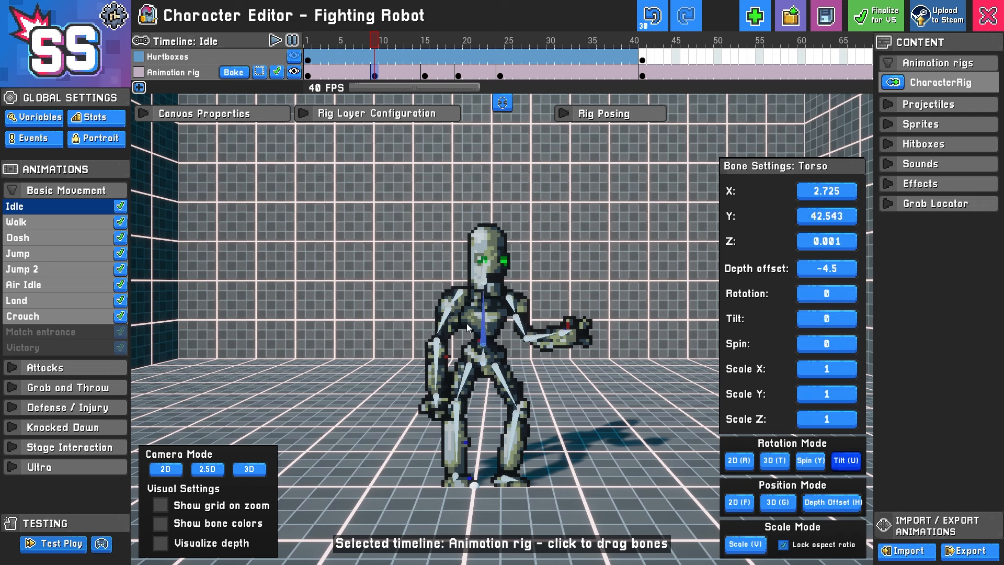
{"action": "left_click_drag", "start_coordinate": [482, 319], "coordinate": [482, 312]}
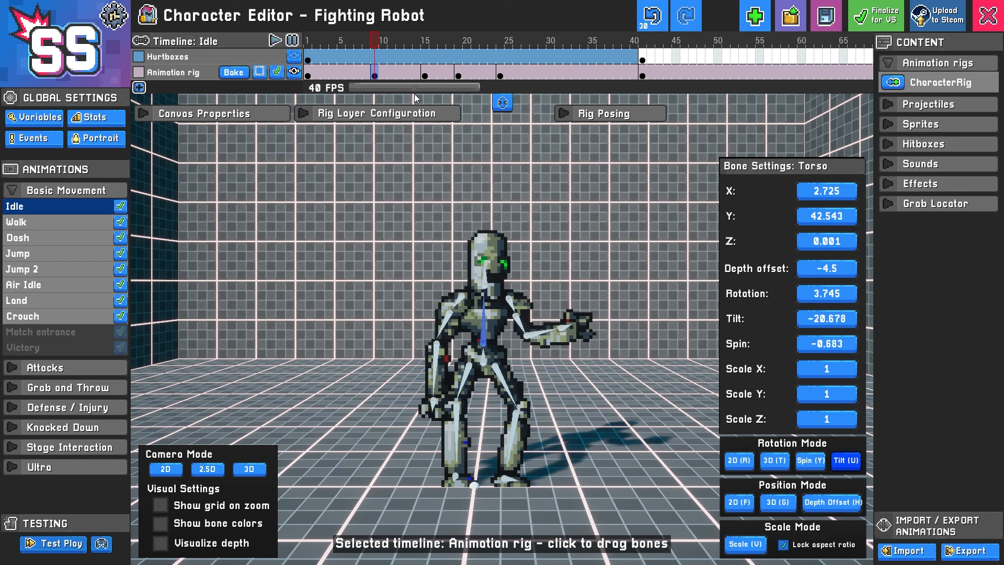
Step: Tilt the Torso bone forward to about -25 at frame 15, match the lean at frames 19 and 24, and play the Idle animation
{"action": "left_click", "coordinate": [425, 75]}
{"action": "left_click", "coordinate": [484, 323]}
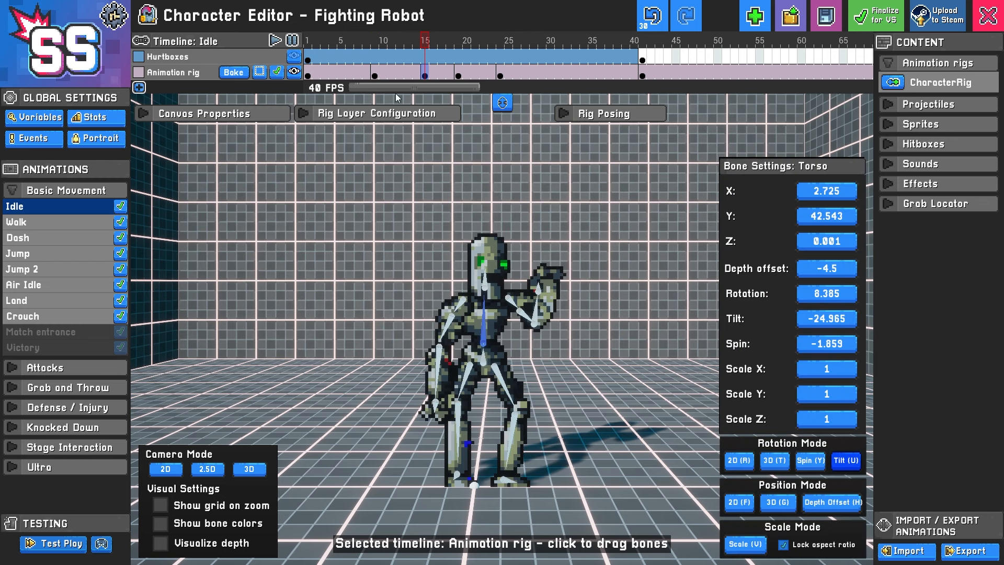
{"action": "left_click", "coordinate": [457, 76]}
{"action": "left_click_drag", "start_coordinate": [481, 322], "coordinate": [483, 319]}
{"action": "left_click", "coordinate": [500, 76]}
{"action": "left_click", "coordinate": [310, 77]}
{"action": "left_click", "coordinate": [275, 41]}
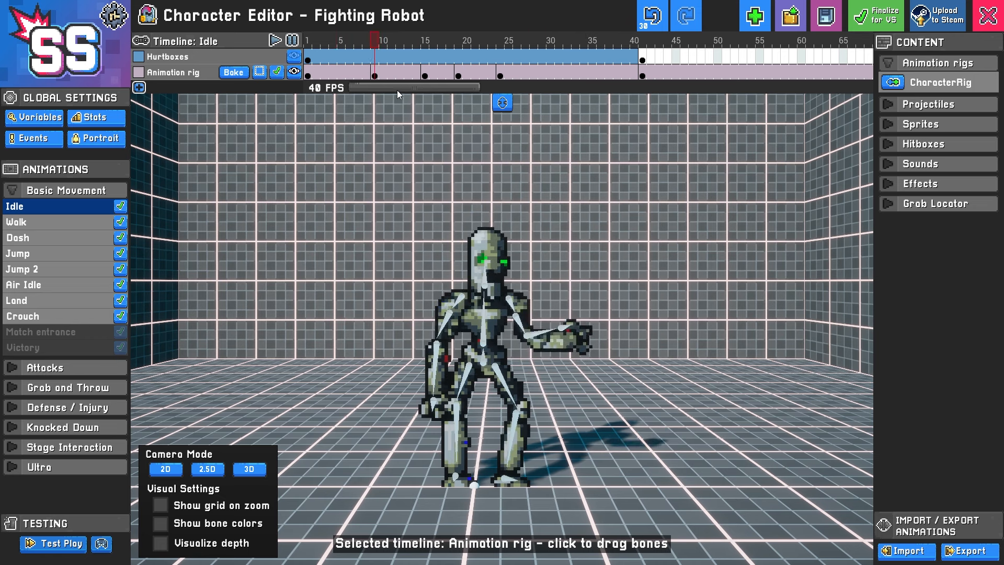
Step: Return to frame 1 of the Animation rig layer and set the Torso bone's rotation mode to 2D
{"action": "left_click", "coordinate": [313, 76]}
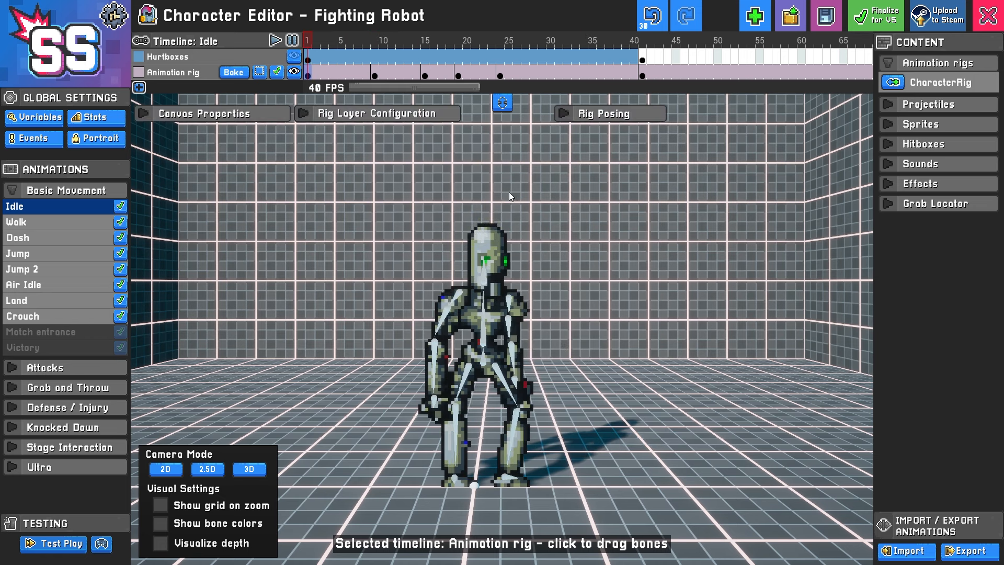
{"action": "left_click", "coordinate": [308, 60]}
{"action": "left_click", "coordinate": [308, 75]}
{"action": "left_click", "coordinate": [483, 335]}
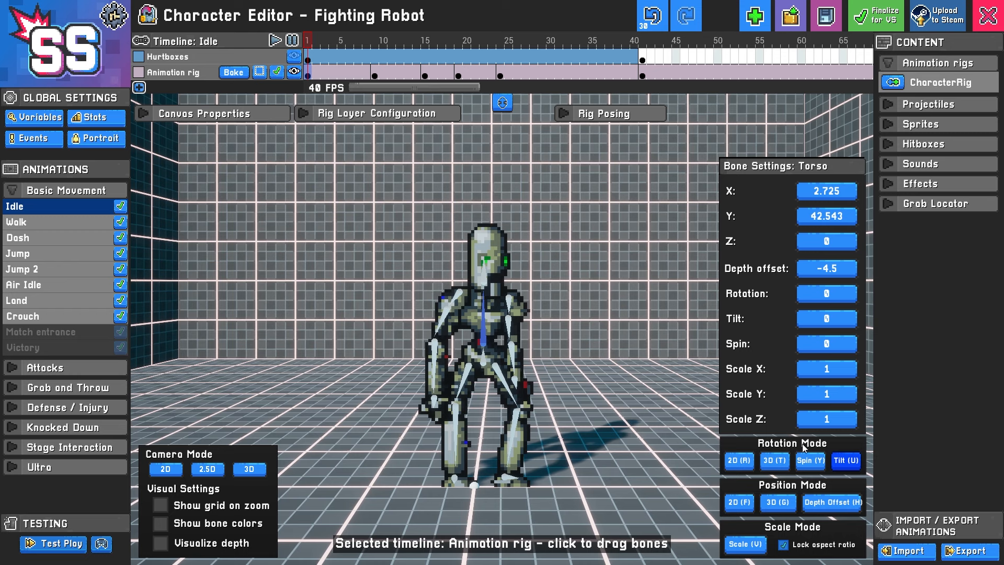
{"action": "left_click", "coordinate": [745, 462]}
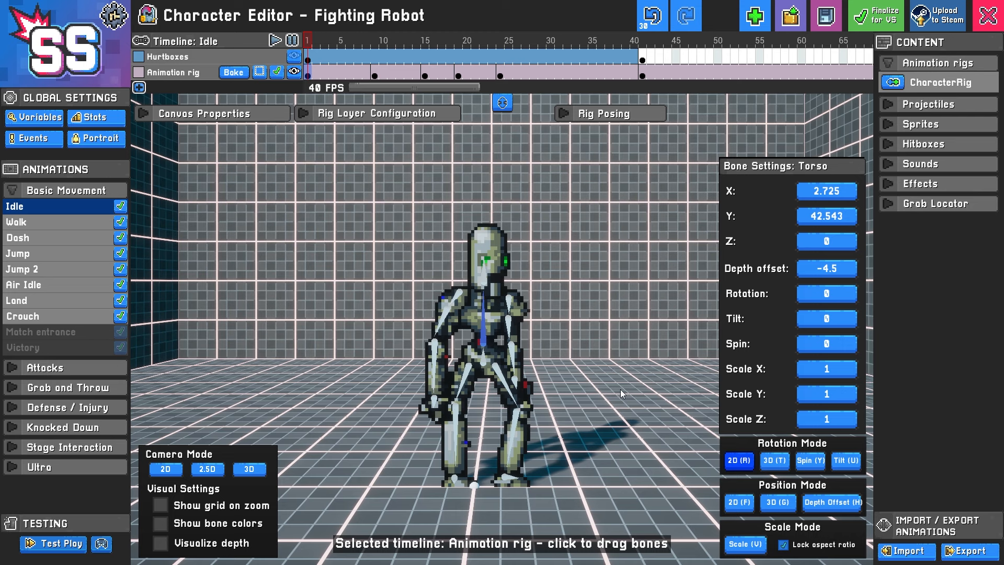
Step: Choose the test play controller, run a test play to view the Idle animation in a match, and exit it
{"action": "left_click", "coordinate": [104, 544]}
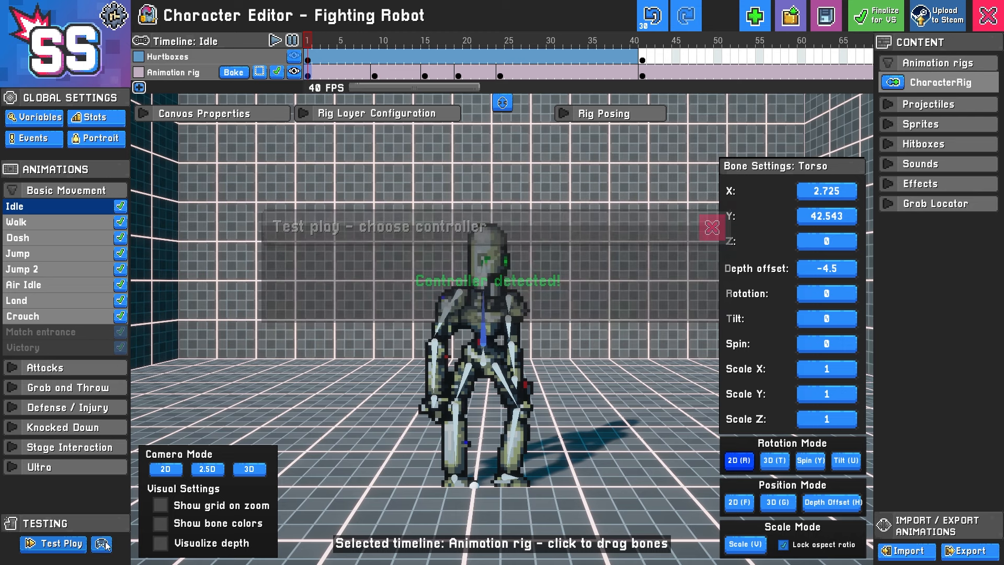
{"action": "left_click", "coordinate": [70, 545]}
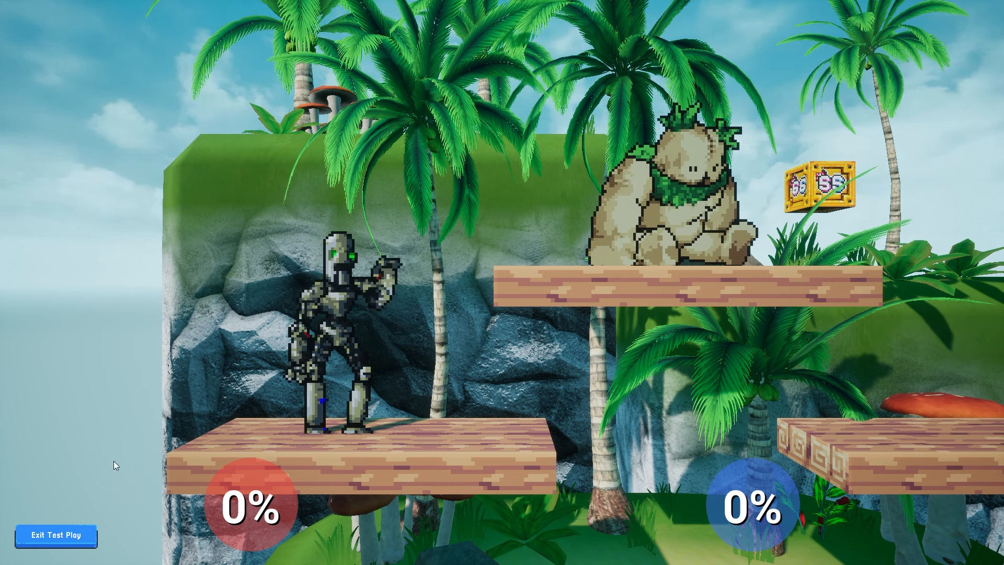
{"action": "left_click", "coordinate": [59, 538]}
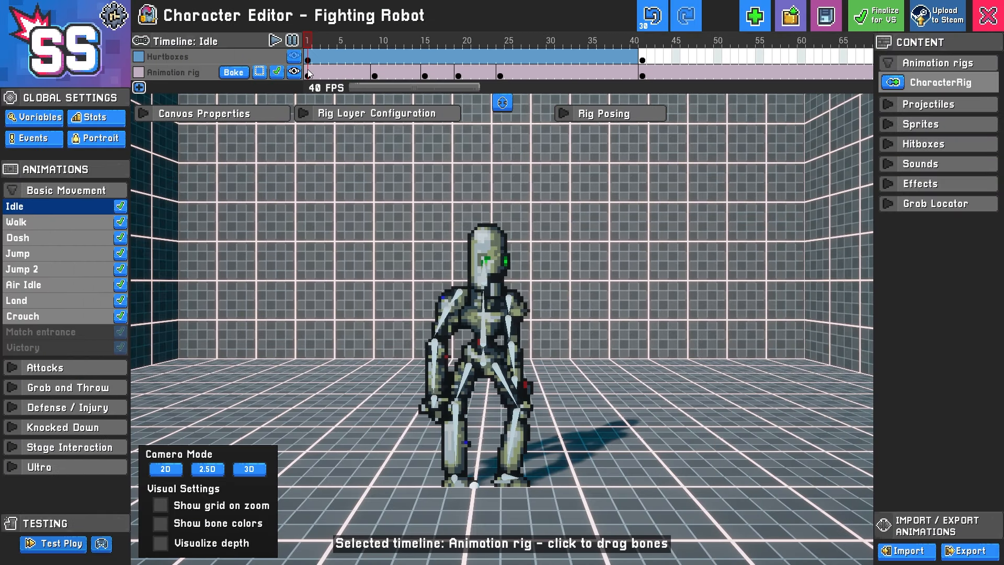
Step: Step through the rig keyframes and rotate the Torso bone slightly to about -0.3 at frame 24
{"action": "left_click", "coordinate": [500, 73]}
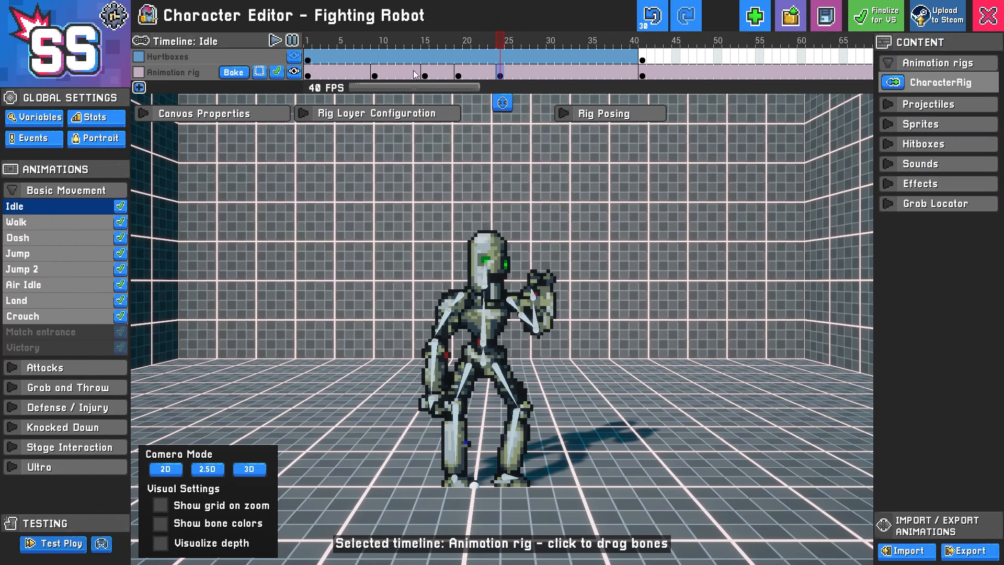
{"action": "left_click", "coordinate": [310, 73]}
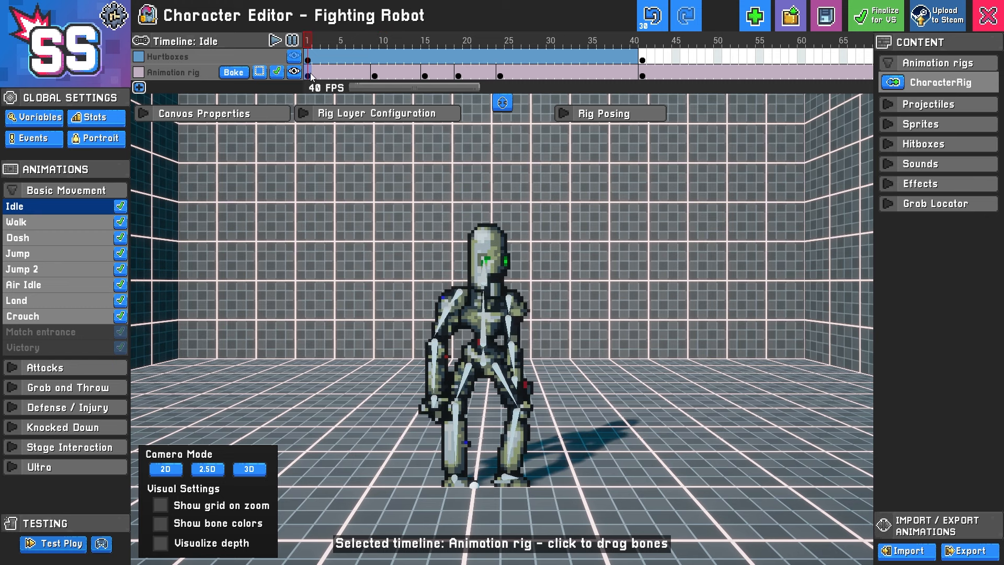
{"action": "left_click", "coordinate": [374, 75]}
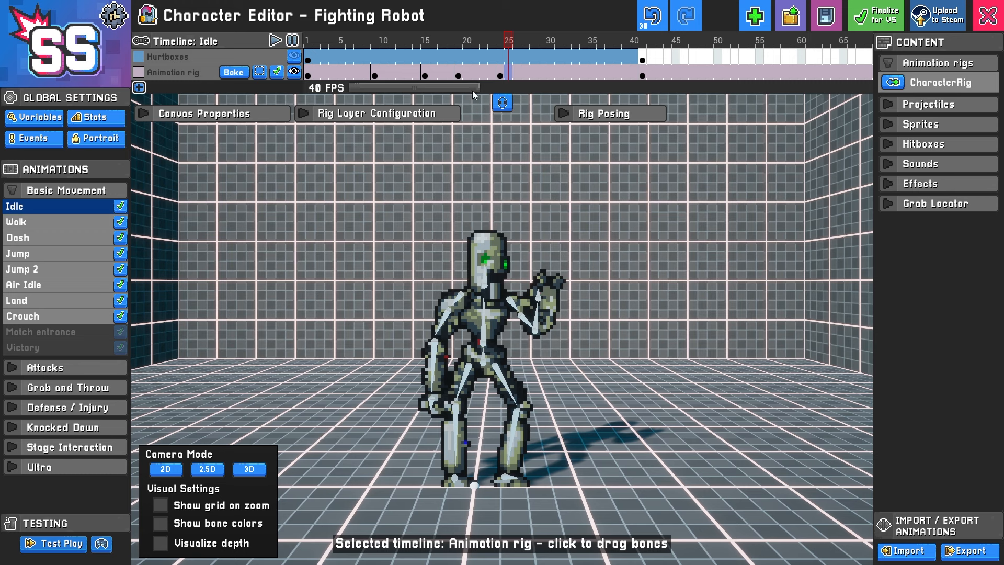
{"action": "left_click", "coordinate": [500, 76]}
{"action": "left_click", "coordinate": [485, 324]}
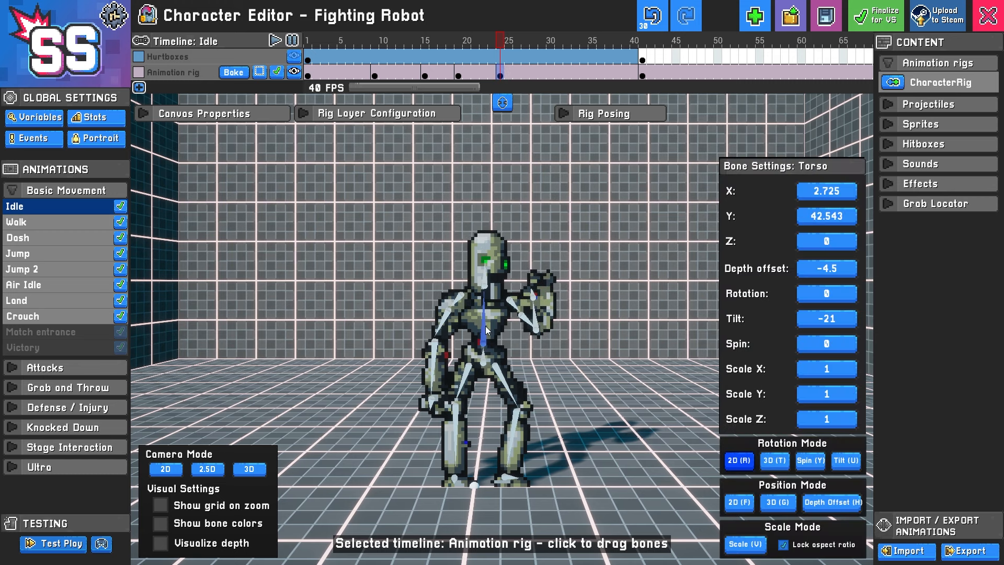
{"action": "left_click_drag", "start_coordinate": [485, 323], "coordinate": [485, 324]}
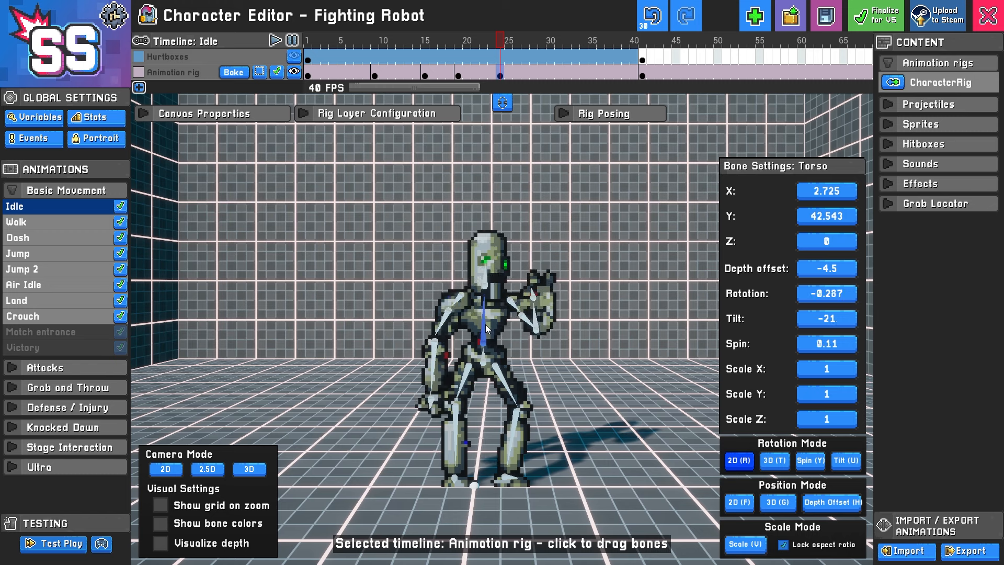
Step: Scrub through the Animation rig layer between frames 1 and 41 to examine the keyframed poses and the motion between them
{"action": "left_click", "coordinate": [413, 76]}
{"action": "left_click_drag", "start_coordinate": [406, 73], "coordinate": [522, 75]}
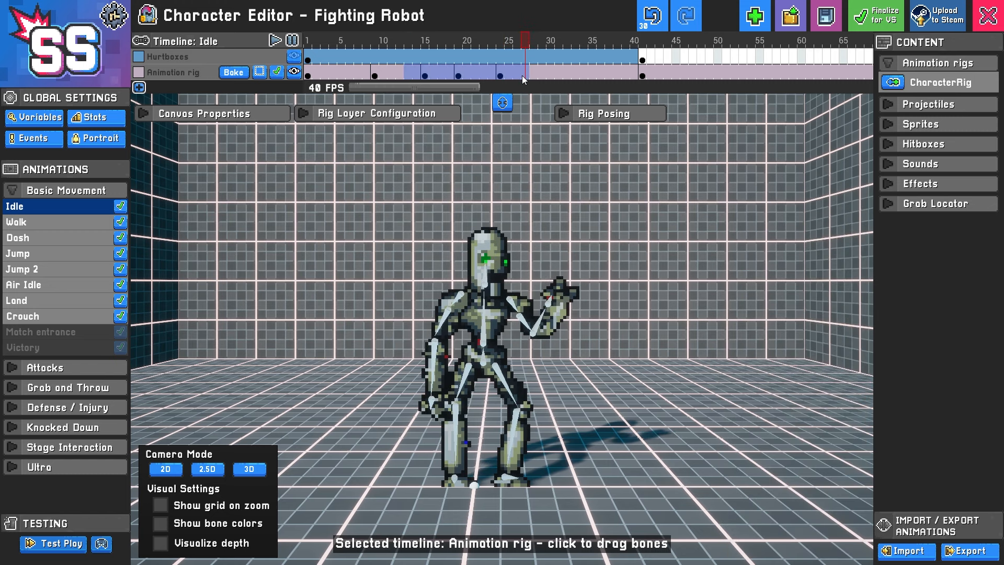
{"action": "left_click", "coordinate": [559, 72]}
{"action": "left_click", "coordinate": [401, 68]}
{"action": "left_click", "coordinate": [500, 74]}
{"action": "left_click", "coordinate": [590, 70]}
{"action": "left_click", "coordinate": [642, 73]}
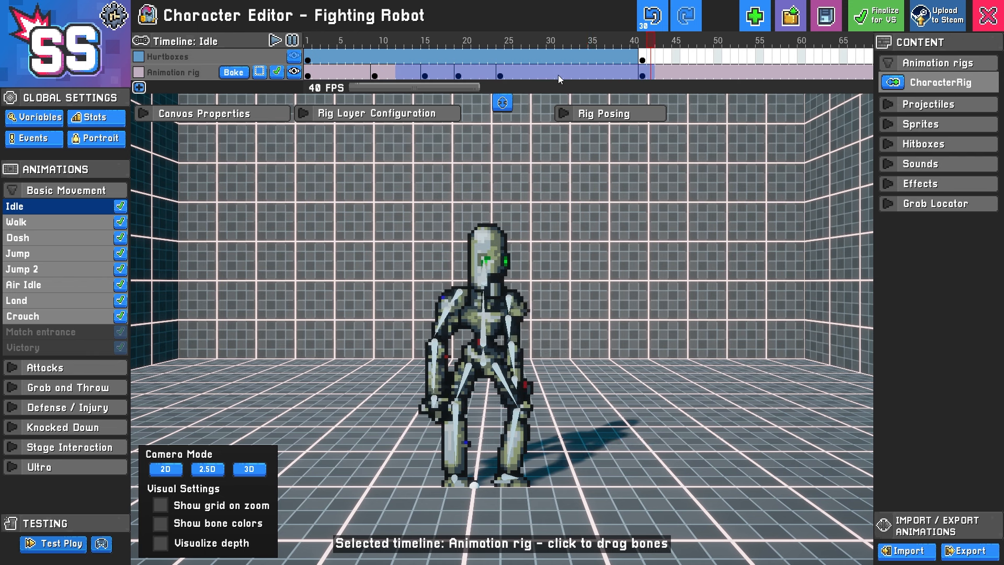
{"action": "left_click", "coordinate": [503, 76]}
{"action": "left_click", "coordinate": [638, 77]}
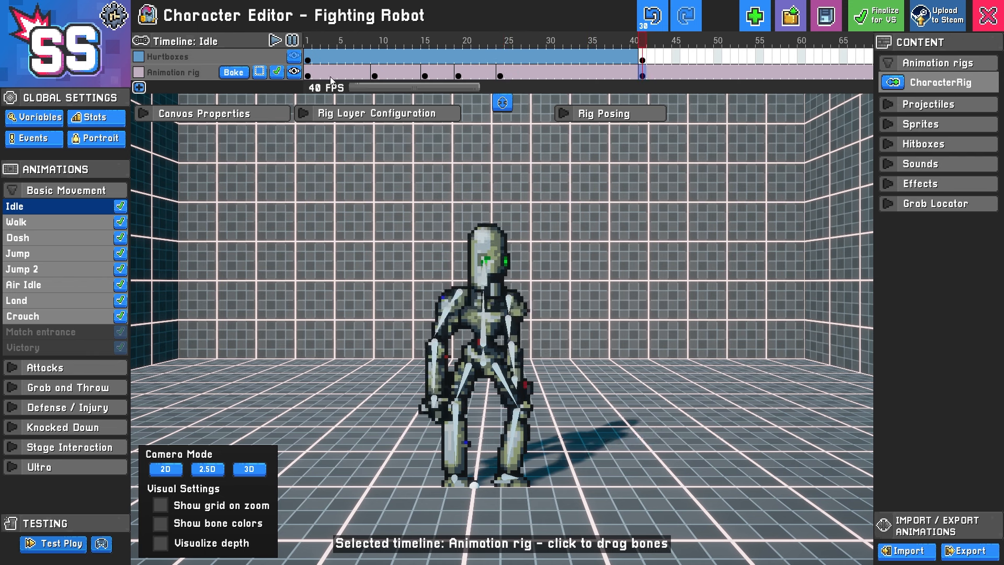
{"action": "left_click", "coordinate": [378, 78]}
{"action": "left_click", "coordinate": [310, 73]}
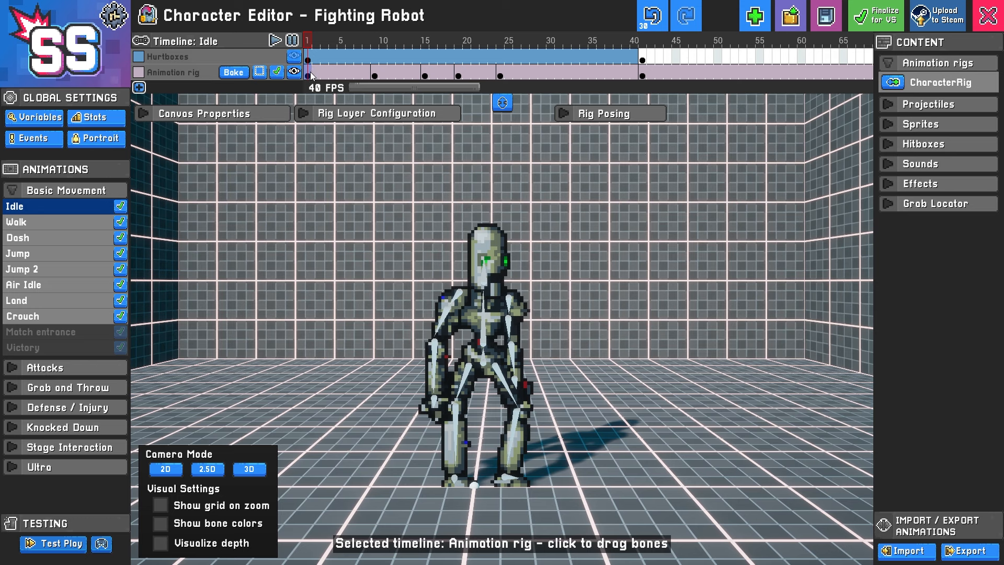
{"action": "left_click_drag", "start_coordinate": [310, 73], "coordinate": [418, 68]}
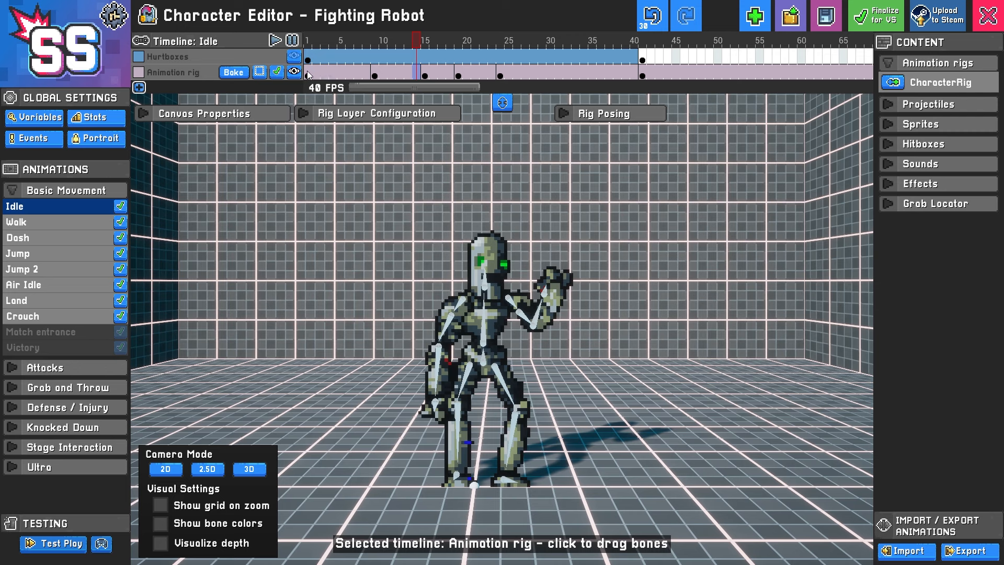
Step: Bake frames 1 to 41 of the Animation rig layer into a sprite layer and hide the rig layer
{"action": "left_click_drag", "start_coordinate": [309, 75], "coordinate": [642, 79]}
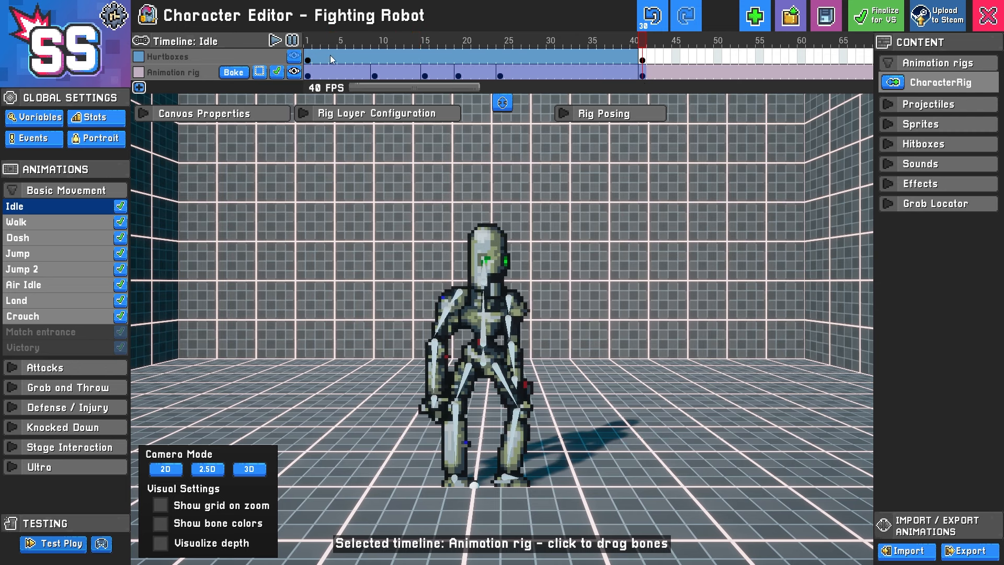
{"action": "left_click", "coordinate": [233, 73]}
{"action": "left_click", "coordinate": [215, 88]}
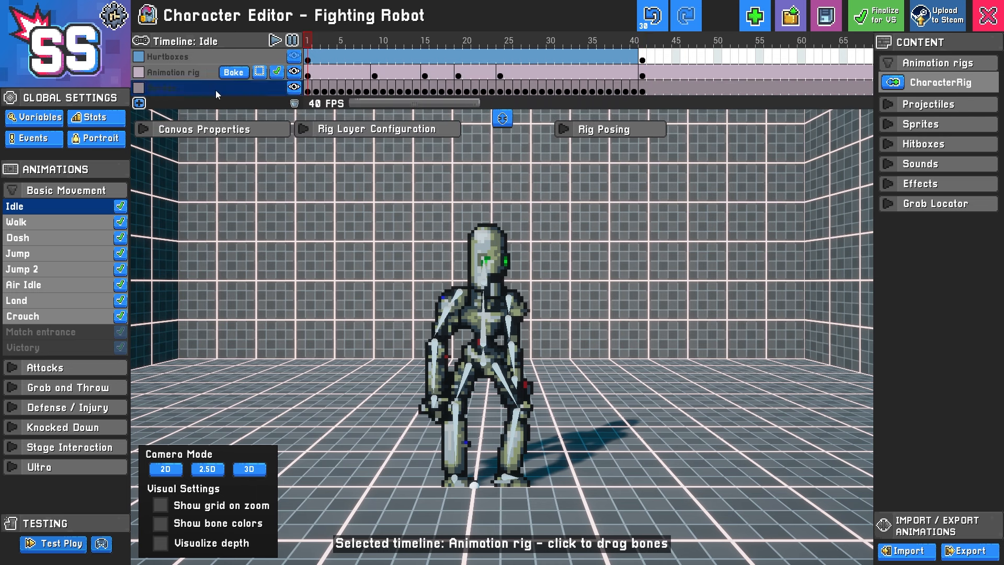
{"action": "left_click", "coordinate": [294, 72]}
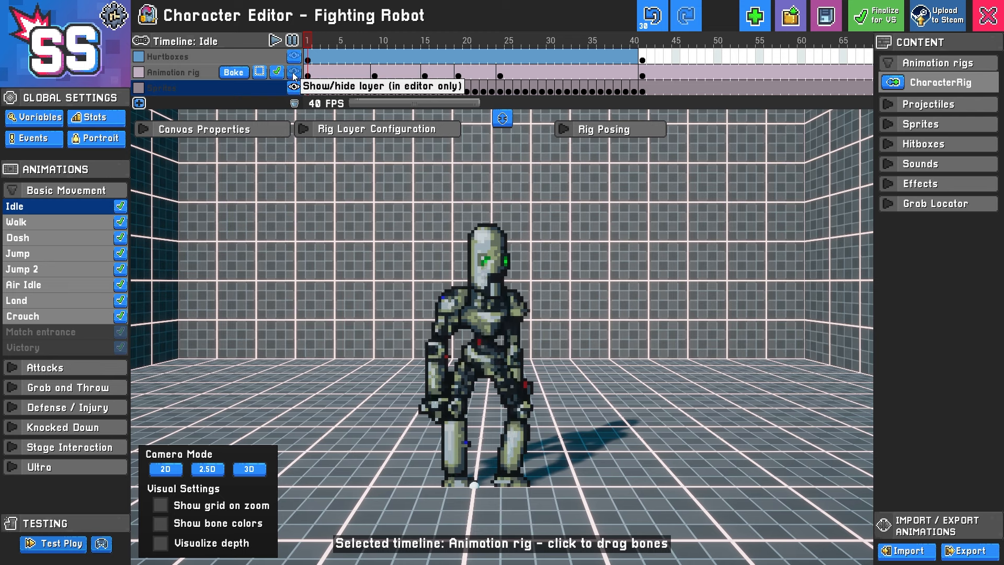
Step: Scrub through the baked Sprites layer to examine its frame-by-frame images
{"action": "left_click_drag", "start_coordinate": [315, 79], "coordinate": [548, 75]}
{"action": "mouse_move", "coordinate": [312, 91]}
{"action": "left_mouse_down"}
{"action": "mouse_move", "coordinate": [572, 95]}
{"action": "mouse_move", "coordinate": [484, 91]}
{"action": "left_mouse_up"}
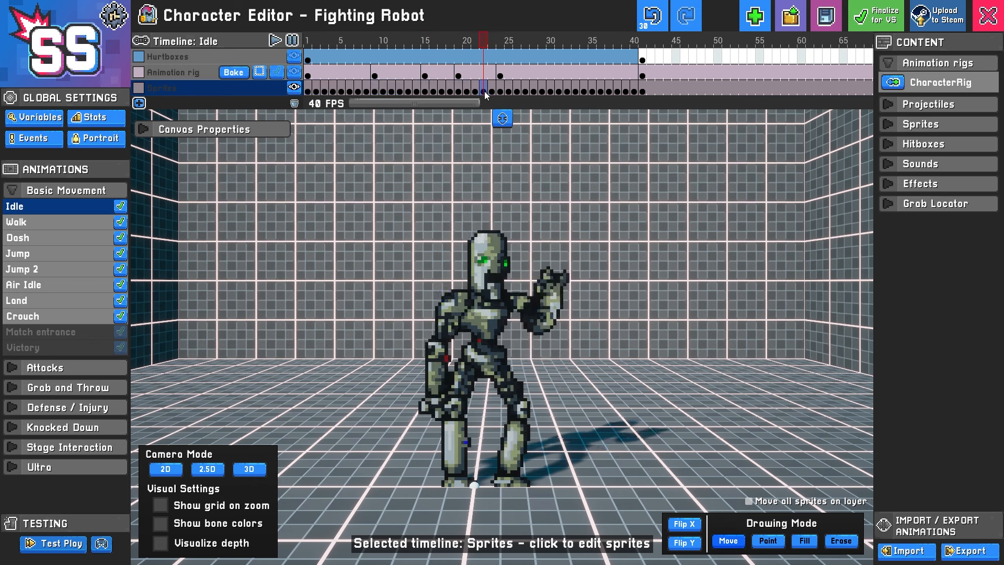
{"action": "left_click", "coordinate": [315, 89]}
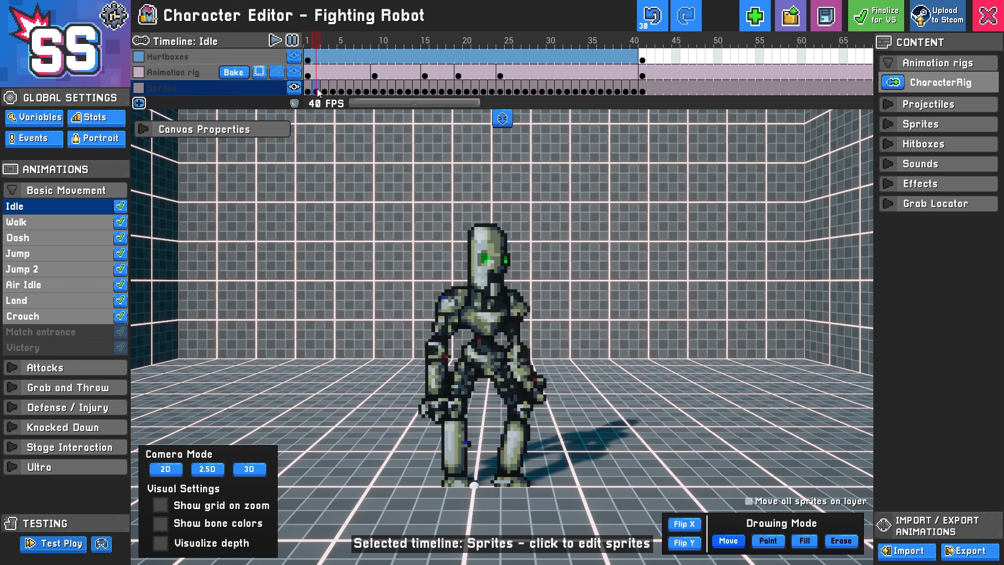
Step: Delete the Sprites keyframes at frames 2 to 5, 8 to 12 and 16 to 19, and play back the choppier animation
{"action": "left_click_drag", "start_coordinate": [316, 88], "coordinate": [454, 92]}
{"action": "key", "text": "Delete"}
{"action": "left_click", "coordinate": [368, 89]}
{"action": "key", "text": "Delete"}
{"action": "key", "text": "Delete"}
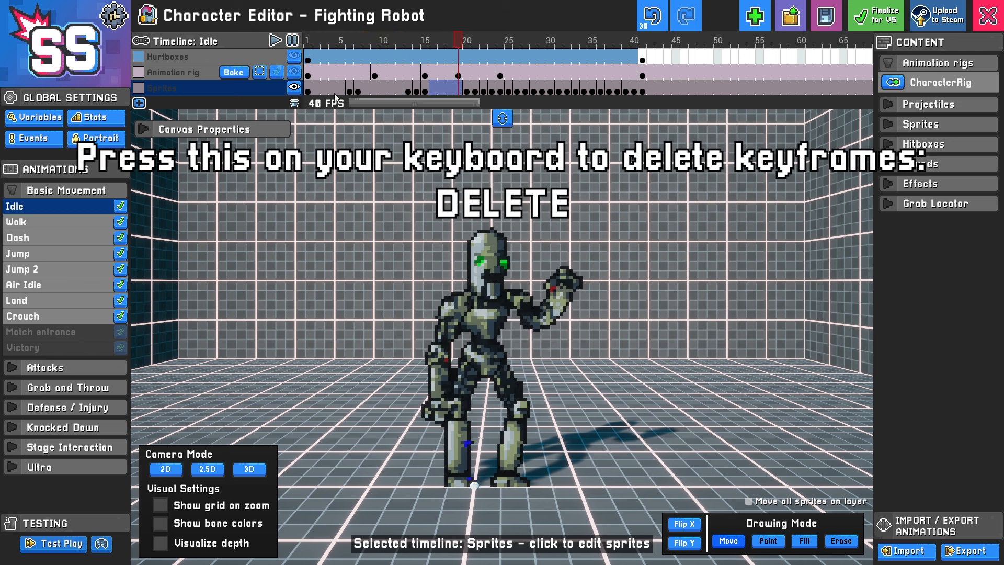
{"action": "left_click", "coordinate": [274, 41]}
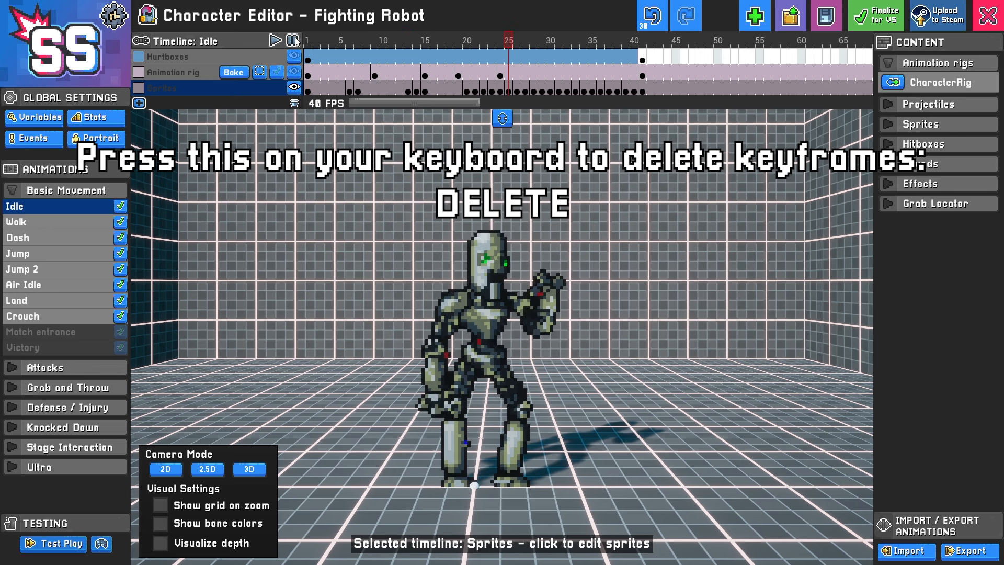
{"action": "left_click", "coordinate": [292, 41]}
Step: Undo the last two frame deletions on the Sprites layer
{"action": "key", "text": "ctrl+z"}
{"action": "key", "text": "ctrl+z"}
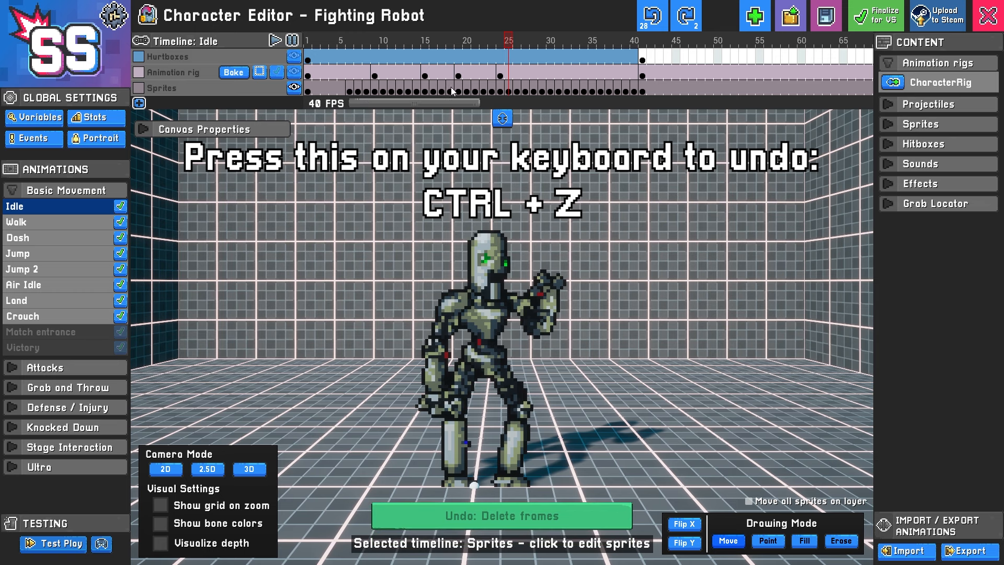
Step: Undo the deletion of Sprites keyframes 2 to 5 and scrub through the restored frames
{"action": "key", "text": "ctrl+z"}
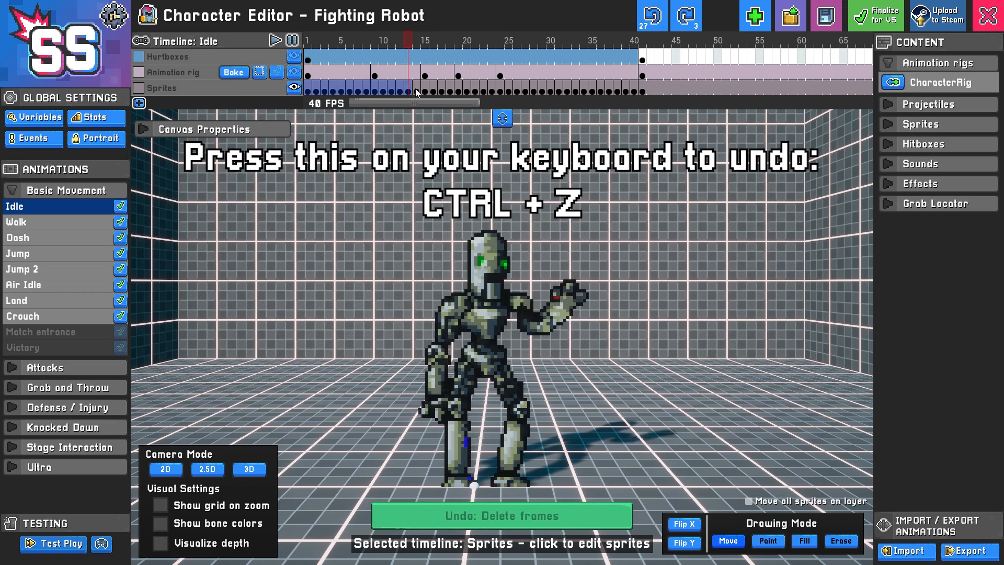
{"action": "left_click", "coordinate": [308, 90]}
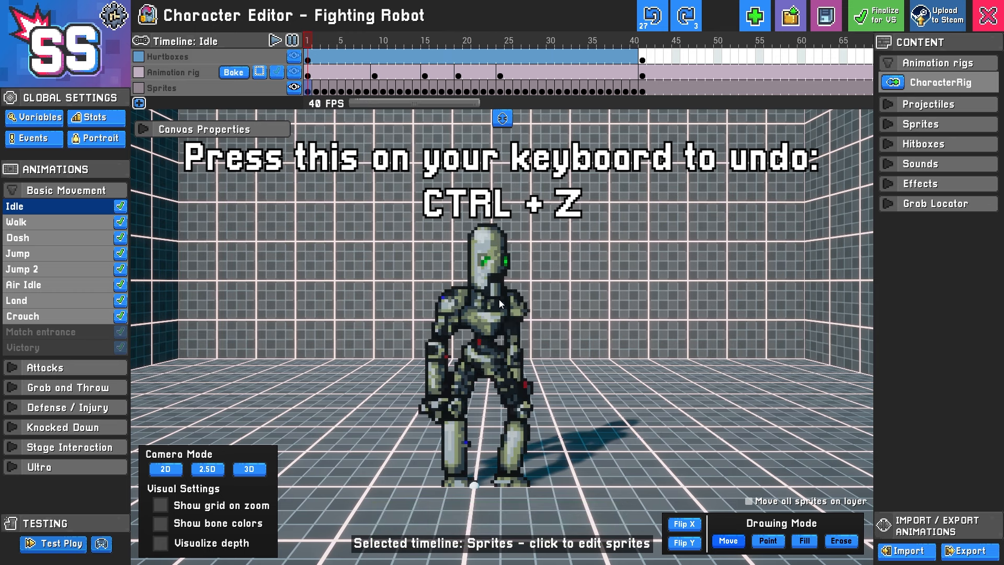
{"action": "scroll", "coordinate": [498, 299], "scroll_direction": "up", "scroll_amount": 2}
{"action": "left_click_drag", "start_coordinate": [348, 90], "coordinate": [433, 90]}
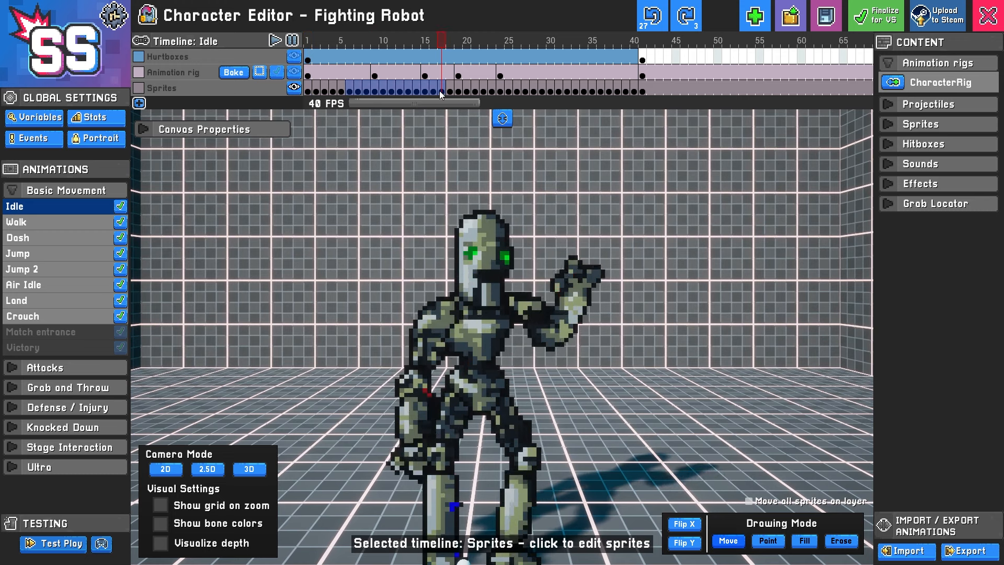
Step: Set the drawing mode to Paint on frame 13 of the Sprites layer with a white FFFFFF brush of size 1
{"action": "scroll", "coordinate": [459, 235], "scroll_direction": "up", "scroll_amount": 3}
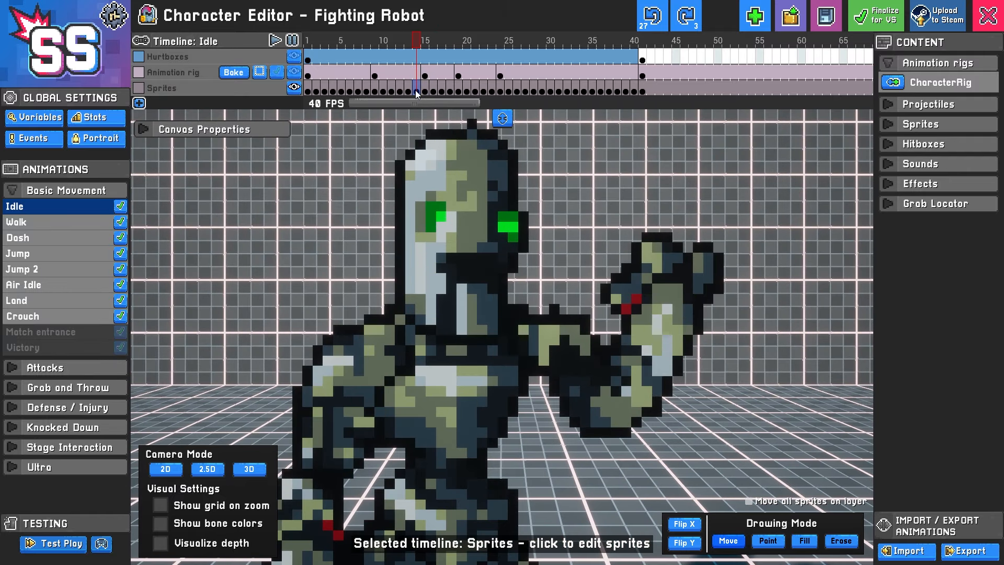
{"action": "left_click", "coordinate": [394, 90]}
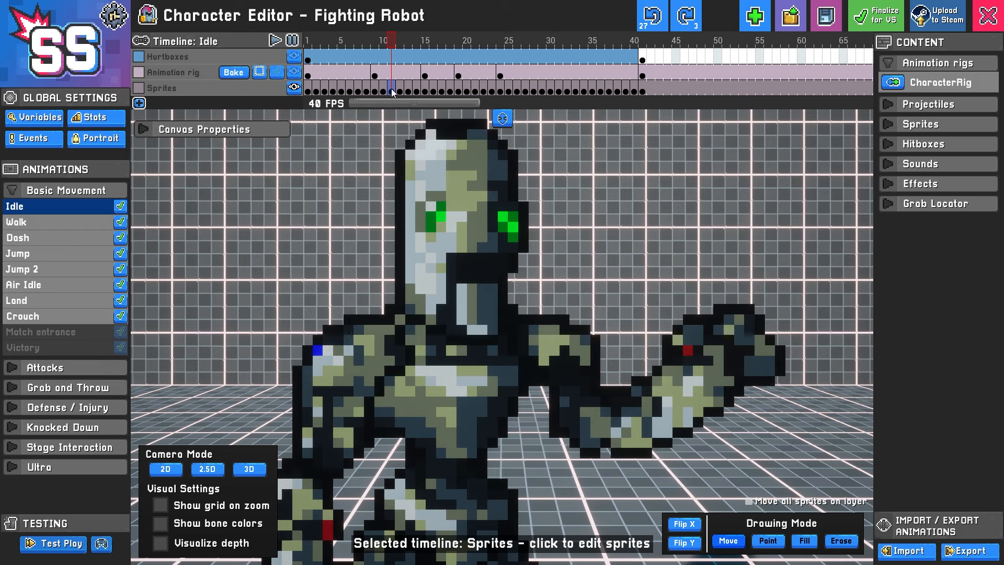
{"action": "left_click", "coordinate": [772, 546]}
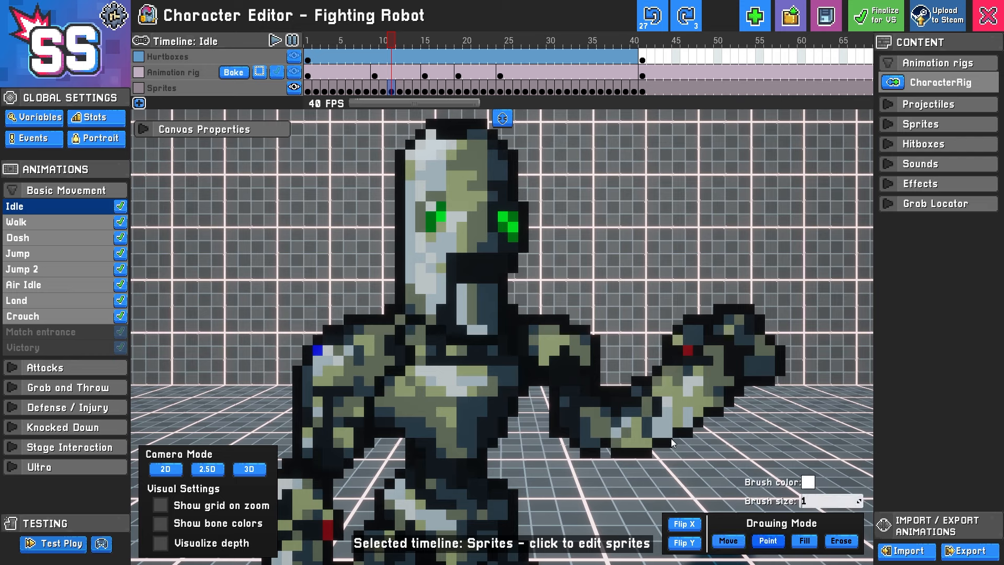
{"action": "left_click", "coordinate": [407, 90]}
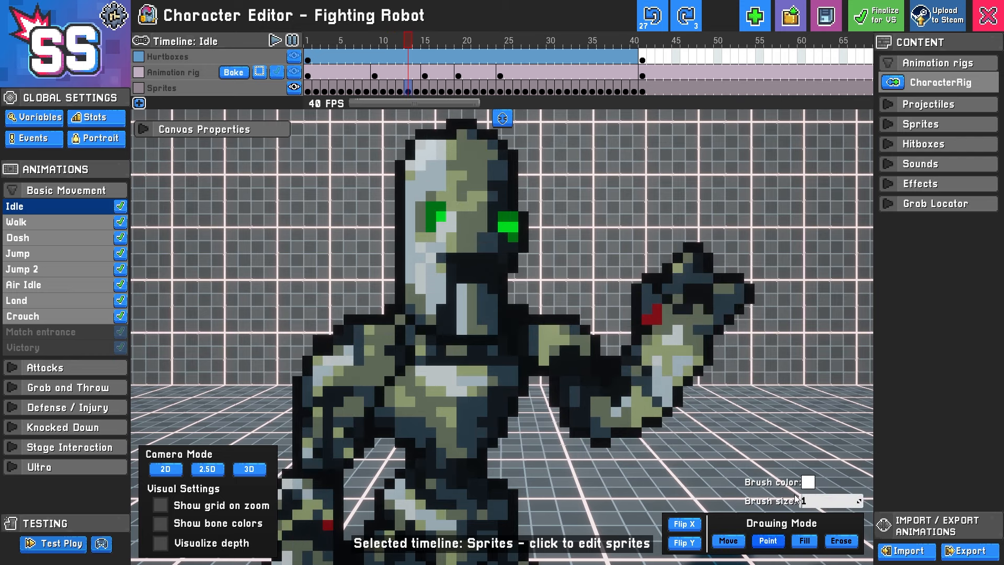
{"action": "left_click", "coordinate": [808, 482]}
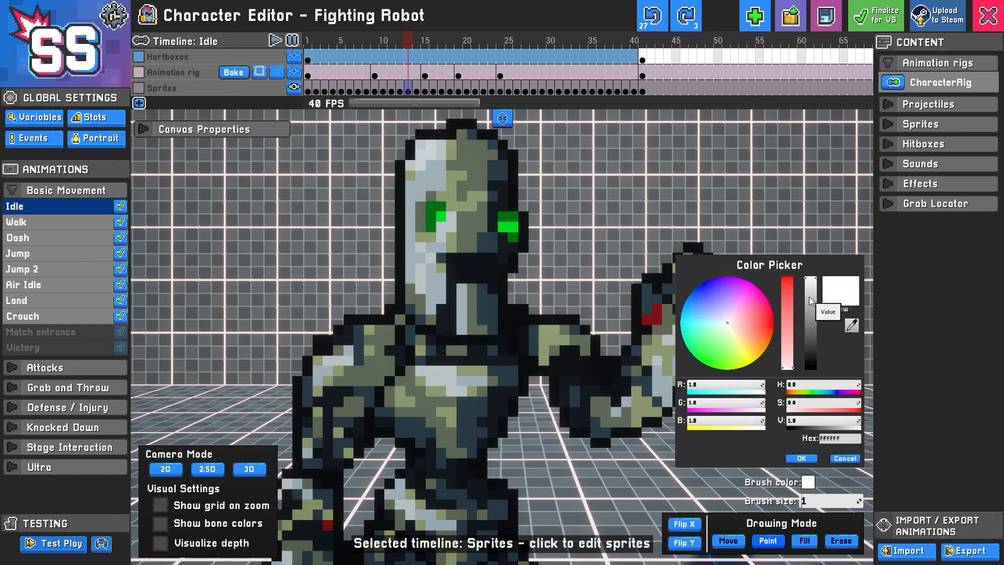
{"action": "left_click", "coordinate": [801, 458]}
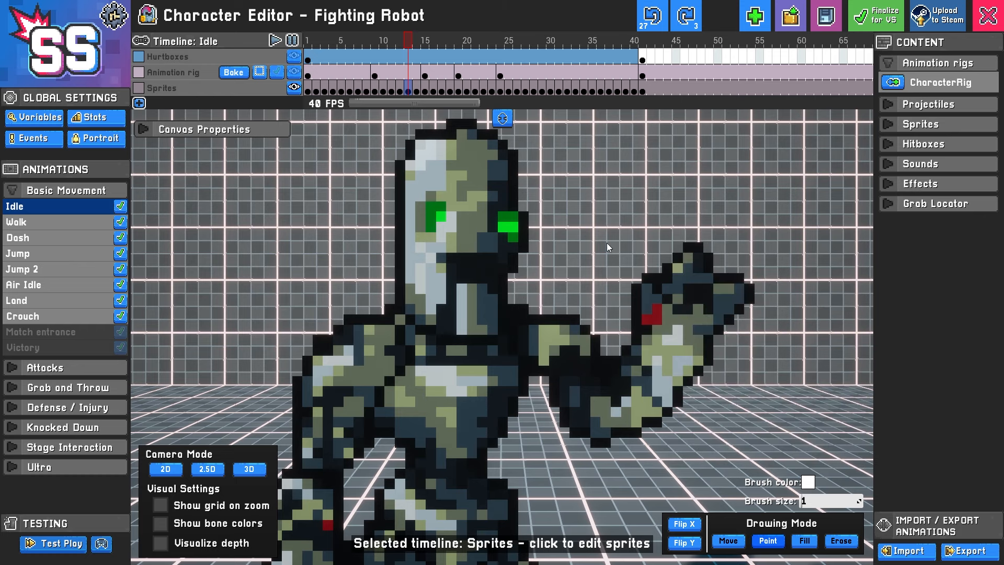
Step: Paint a white highlight pixel at the corner of the robot's green eye on consecutive Sprites frames, starting at frame 13
{"action": "left_click", "coordinate": [430, 210]}
{"action": "left_click", "coordinate": [420, 91]}
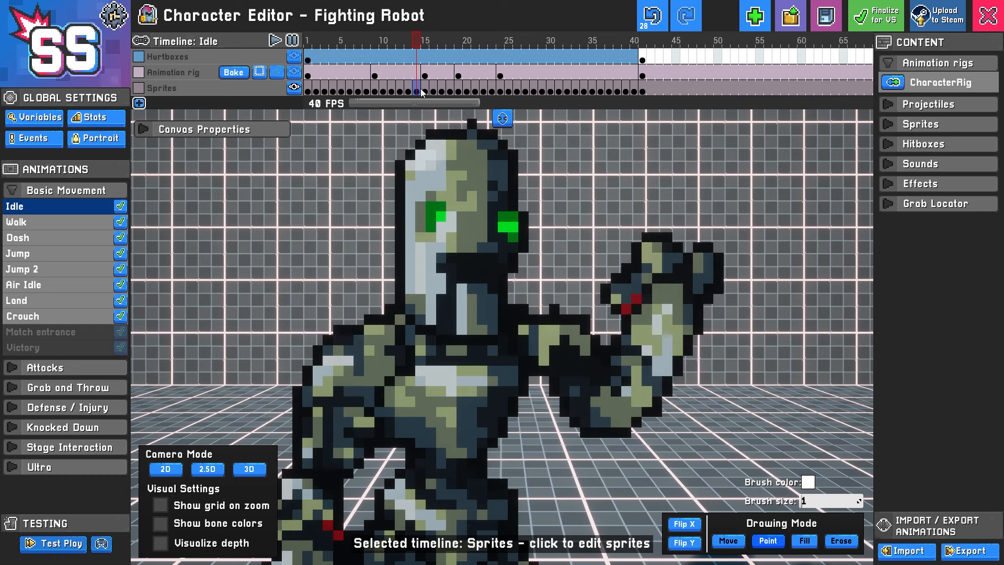
{"action": "left_click", "coordinate": [425, 91]}
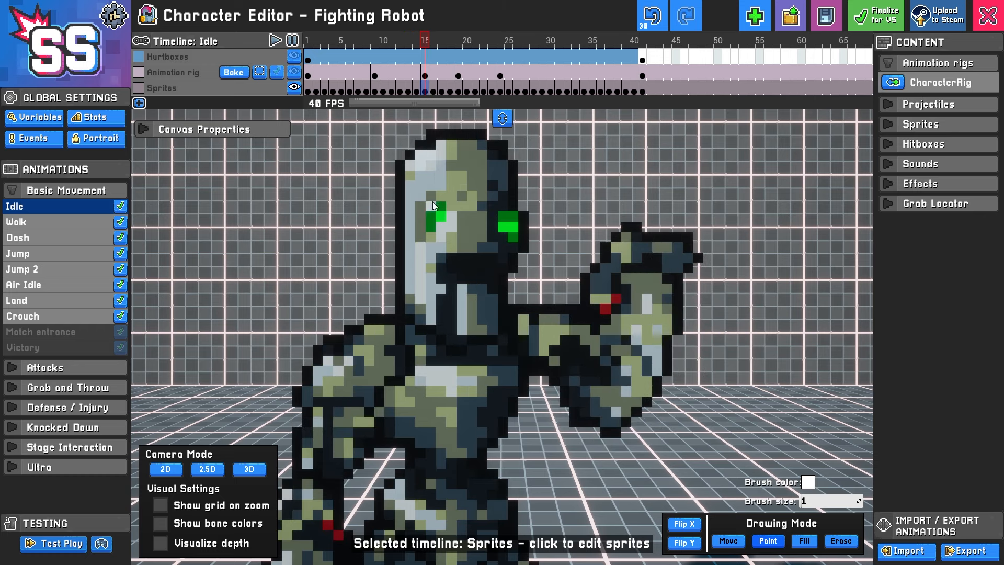
{"action": "left_click", "coordinate": [434, 92]}
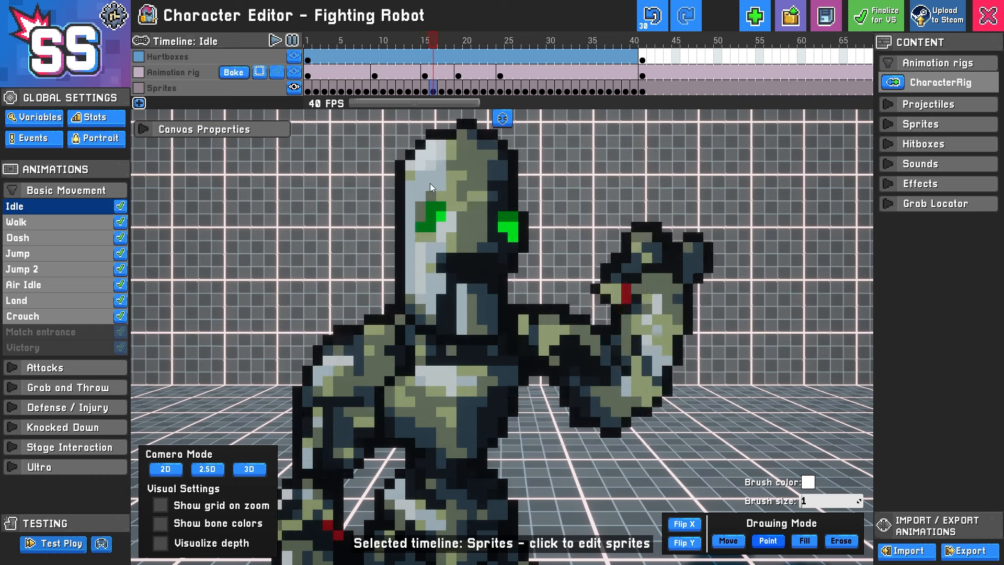
{"action": "left_click", "coordinate": [444, 90]}
{"action": "left_click", "coordinate": [451, 91]}
Step: Scrub the Sprites layer between frames 8 and 24 to examine the painted eye highlight up close and at full-body size
{"action": "left_click_drag", "start_coordinate": [368, 90], "coordinate": [455, 90]}
{"action": "left_click_drag", "start_coordinate": [415, 85], "coordinate": [406, 87]}
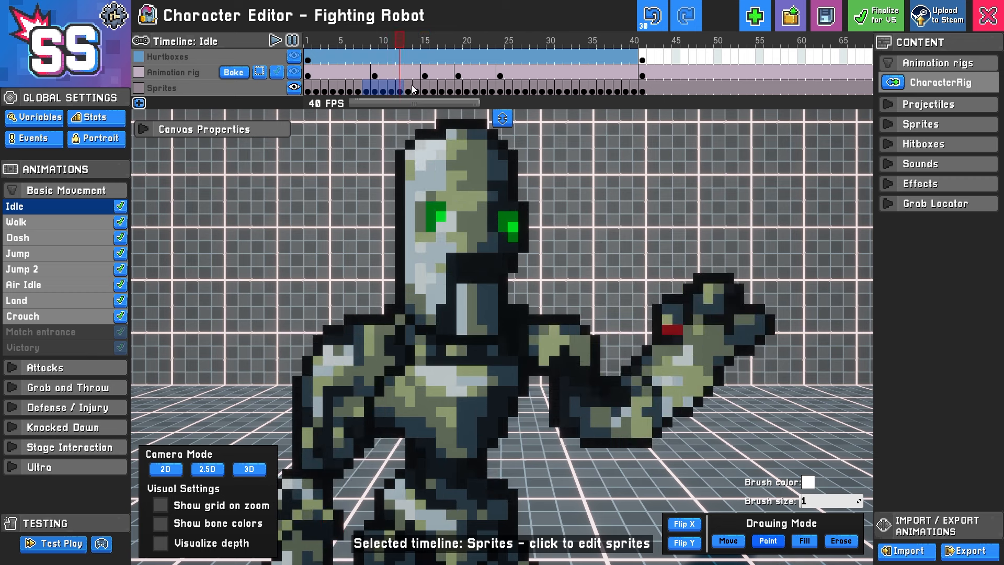
{"action": "scroll", "coordinate": [507, 324], "scroll_direction": "down", "scroll_amount": 5}
{"action": "scroll", "coordinate": [495, 293], "scroll_direction": "up", "scroll_amount": 6}
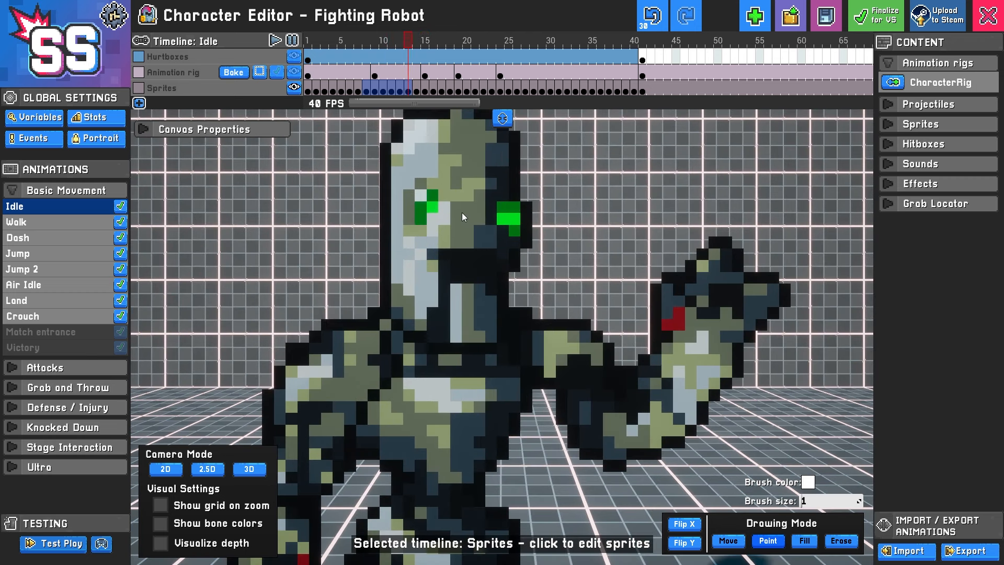
{"action": "scroll", "coordinate": [462, 212], "scroll_direction": "up", "scroll_amount": 3}
{"action": "left_click_drag", "start_coordinate": [422, 90], "coordinate": [469, 94]}
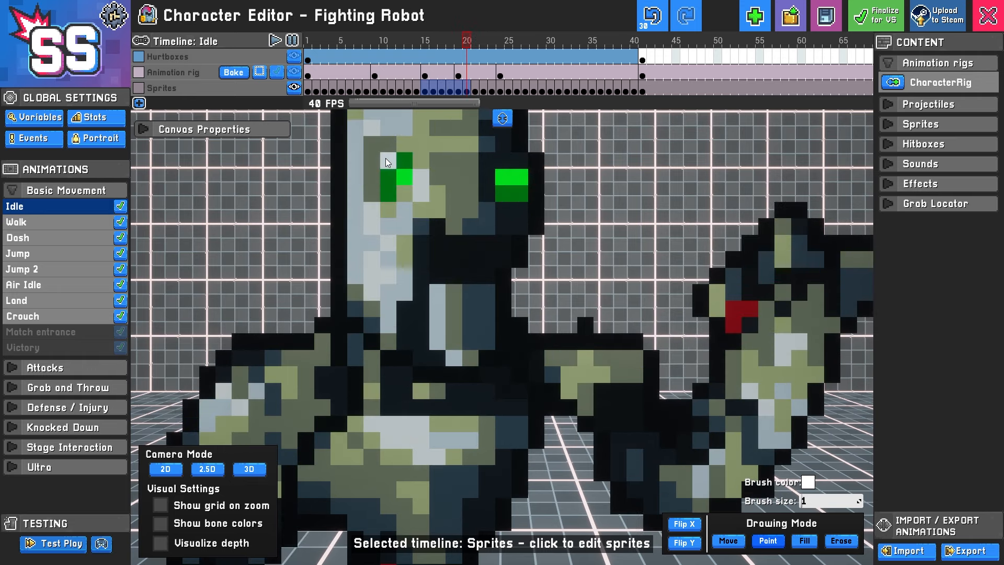
{"action": "scroll", "coordinate": [385, 157], "scroll_direction": "down", "scroll_amount": 5}
{"action": "left_click", "coordinate": [369, 88]}
{"action": "left_click_drag", "start_coordinate": [372, 88], "coordinate": [505, 87]}
{"action": "scroll", "coordinate": [535, 309], "scroll_direction": "down", "scroll_amount": 3}
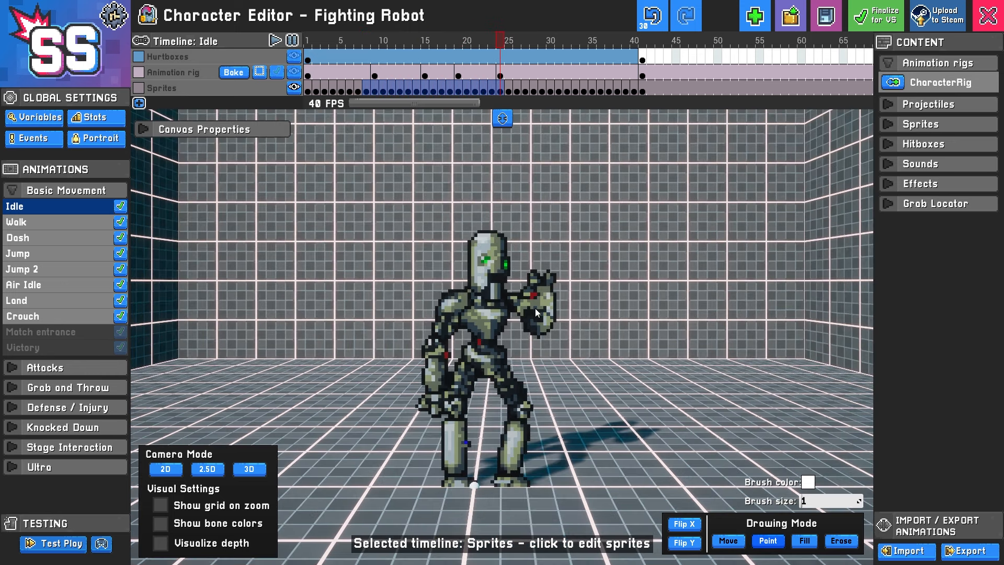
{"action": "scroll", "coordinate": [522, 362], "scroll_direction": "up", "scroll_amount": 5}
{"action": "scroll", "coordinate": [502, 324], "scroll_direction": "down", "scroll_amount": 3}
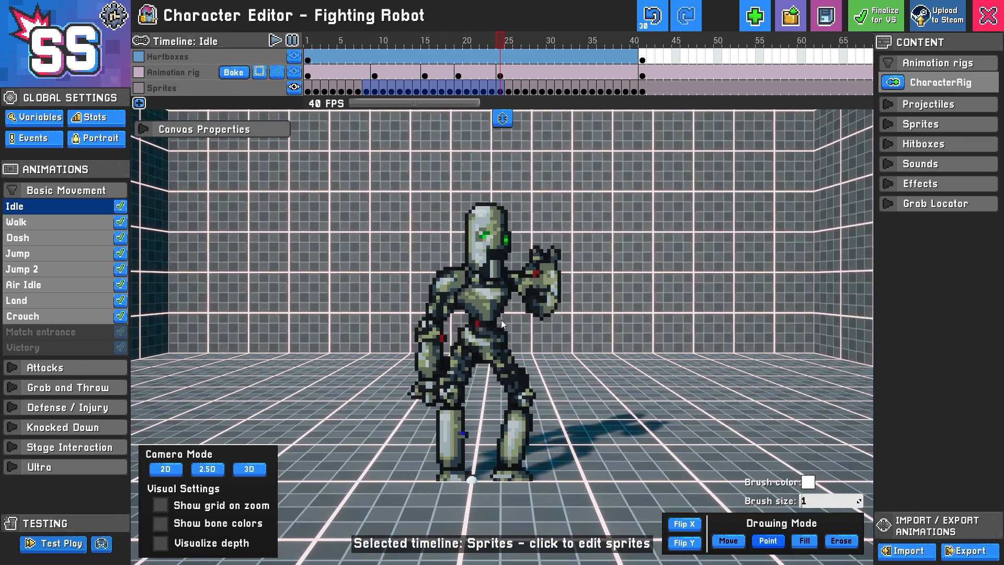
Step: Generate a preview and export all layers of the current animation as sprite sheet Example.png, with 256-pixel cells in 8 rows and 8 columns
{"action": "left_click", "coordinate": [330, 87]}
{"action": "left_click", "coordinate": [314, 93]}
{"action": "left_click", "coordinate": [309, 87]}
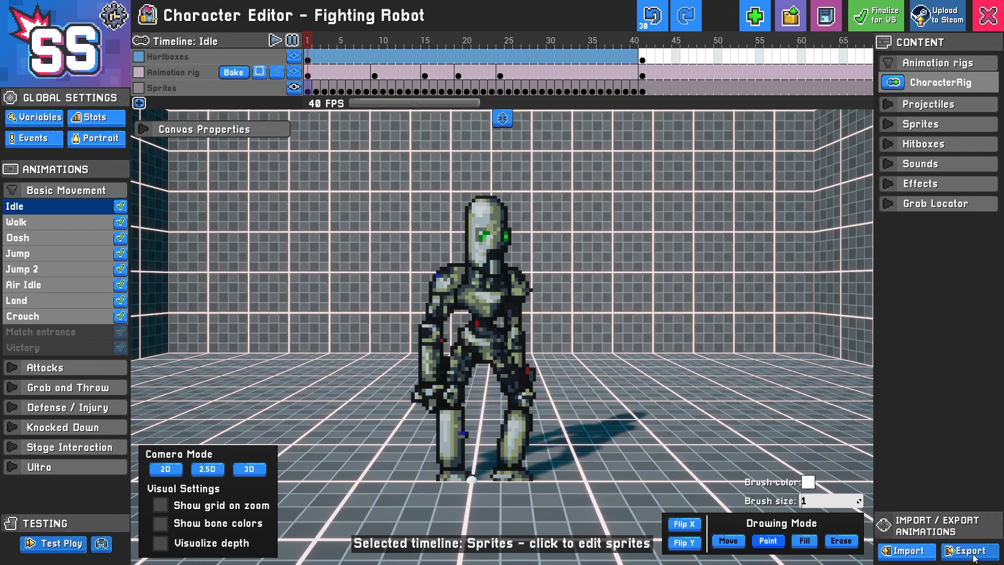
{"action": "left_click", "coordinate": [971, 552]}
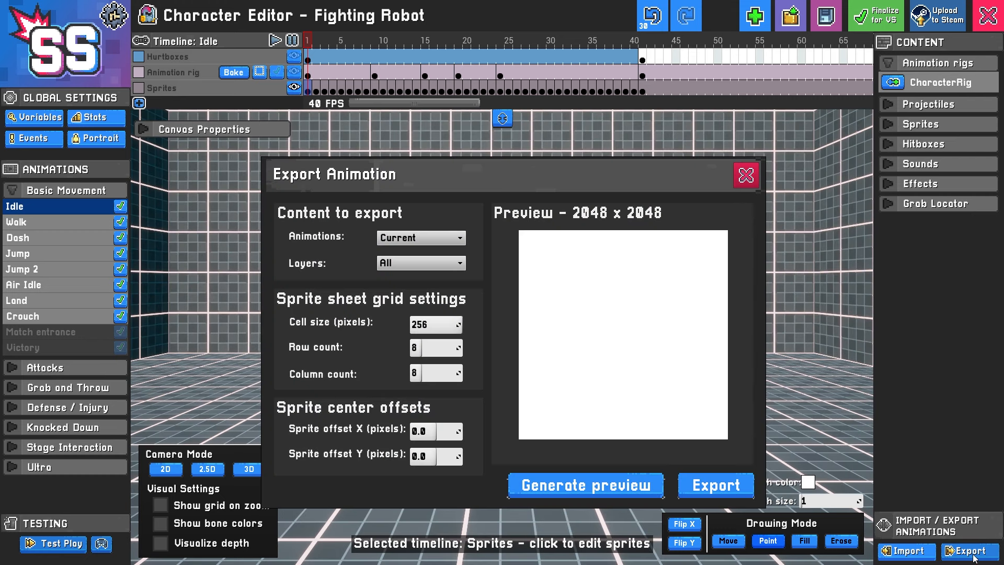
{"action": "left_click", "coordinate": [544, 488]}
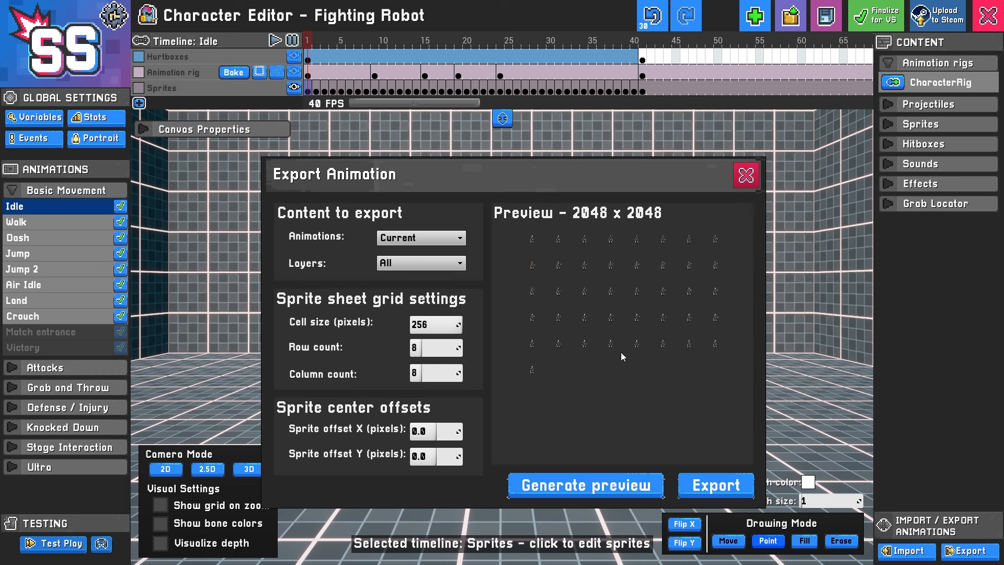
{"action": "left_click", "coordinate": [719, 486]}
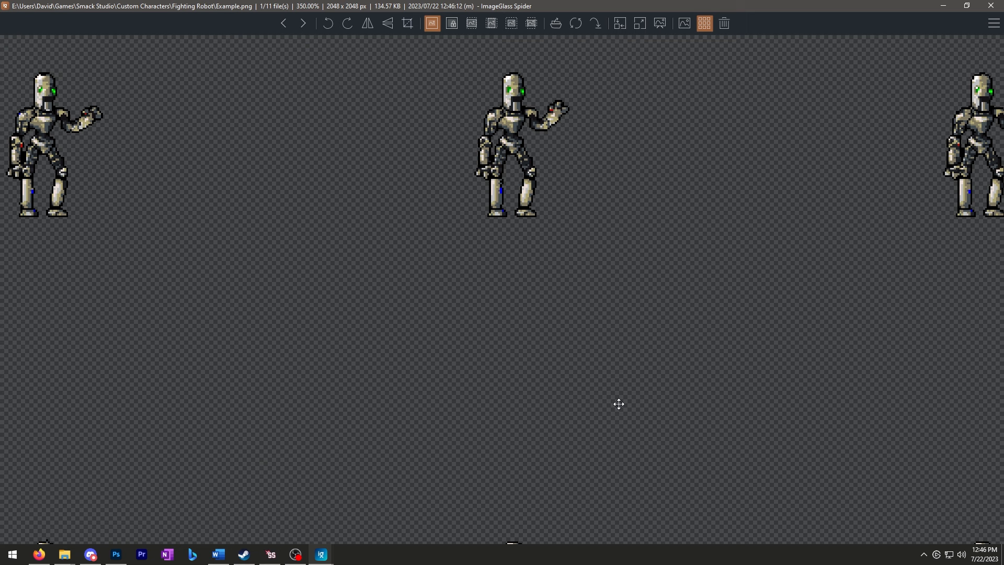
Step: Examine the robot frames of the exported Example.png sheet in ImageGlass, close the viewer and return to Smack Studio
{"action": "scroll", "coordinate": [415, 162], "scroll_direction": "down", "scroll_amount": 5}
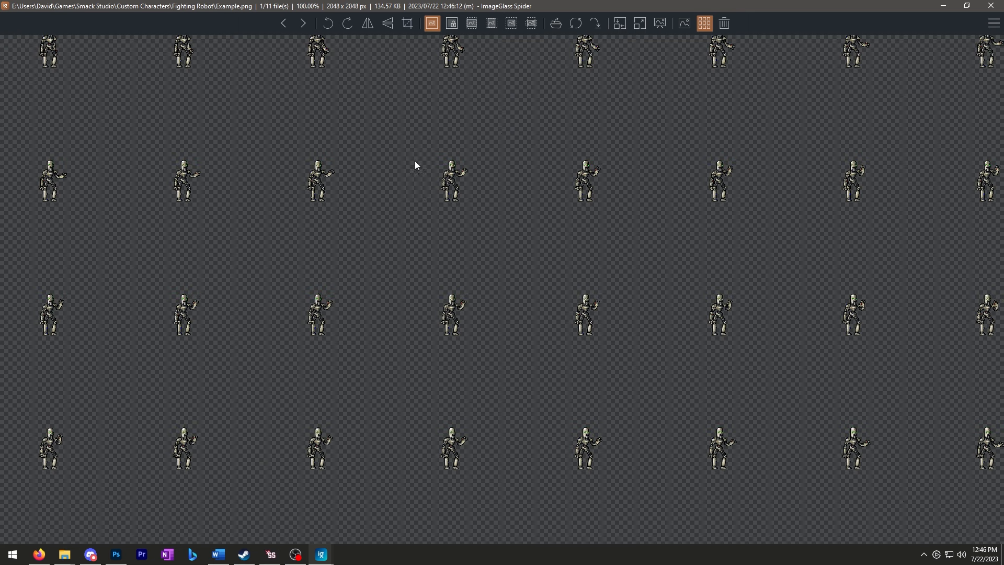
{"action": "scroll", "coordinate": [192, 94], "scroll_direction": "up", "scroll_amount": 4}
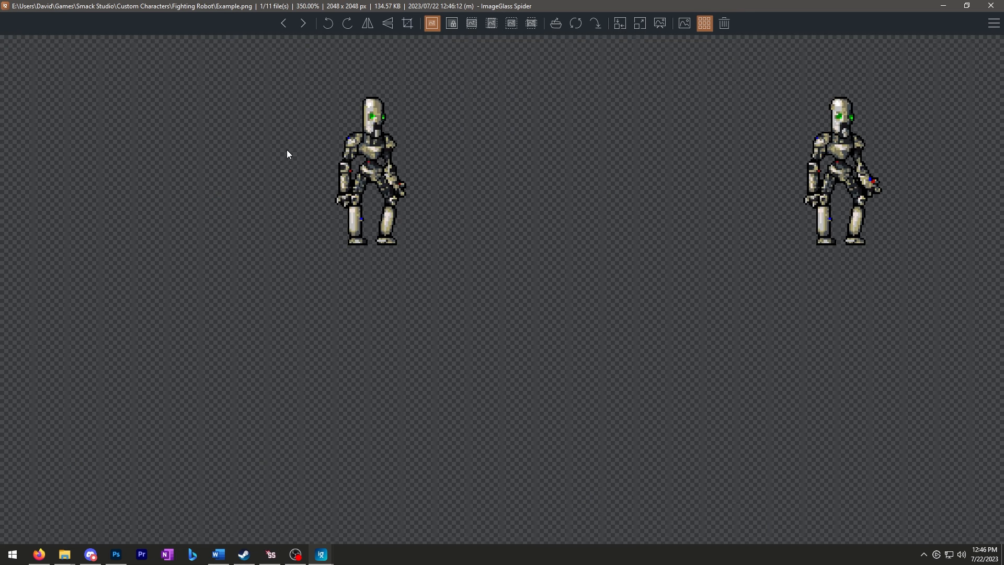
{"action": "scroll", "coordinate": [560, 309], "scroll_direction": "down", "scroll_amount": 5}
{"action": "scroll", "coordinate": [511, 268], "scroll_direction": "up", "scroll_amount": 2}
{"action": "scroll", "coordinate": [511, 268], "scroll_direction": "up", "scroll_amount": 4}
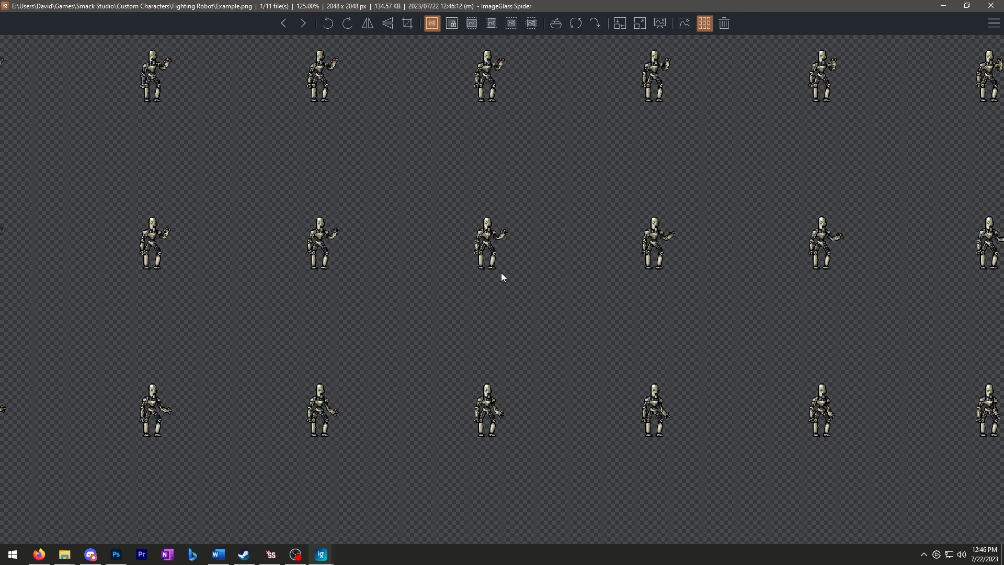
{"action": "scroll", "coordinate": [520, 249], "scroll_direction": "up", "scroll_amount": 3}
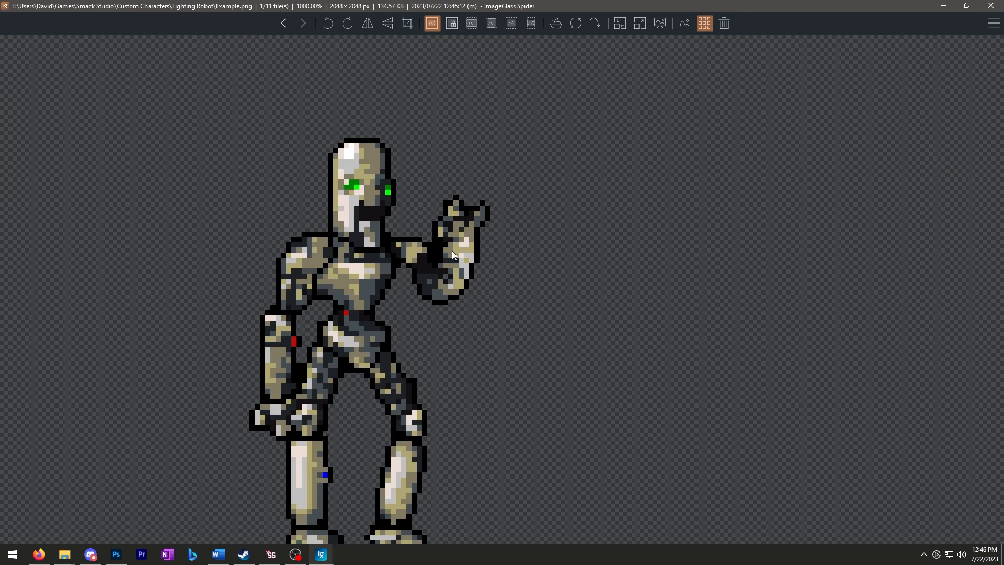
{"action": "scroll", "coordinate": [535, 246], "scroll_direction": "down", "scroll_amount": 8}
{"action": "scroll", "coordinate": [539, 269], "scroll_direction": "up", "scroll_amount": 2}
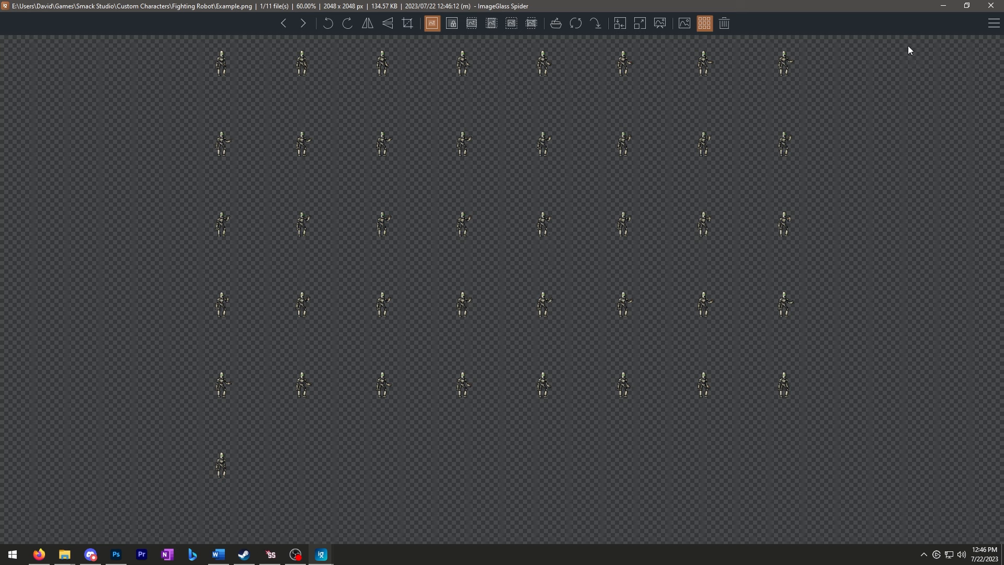
{"action": "left_click", "coordinate": [989, 10]}
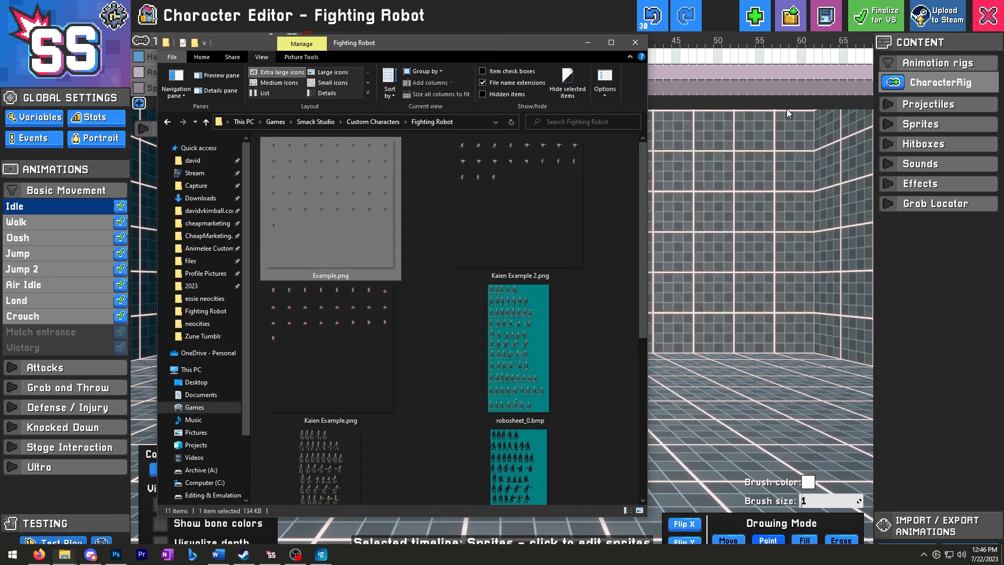
{"action": "left_click", "coordinate": [720, 26]}
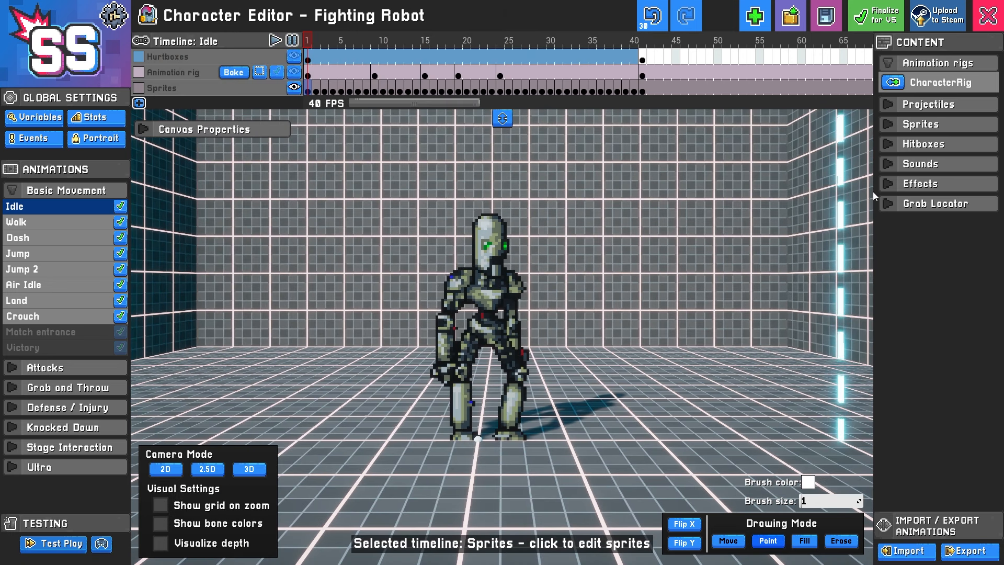
Step: Review the Idle poses on the Sprites layer from frame 1 to 32, ending on frame 9
{"action": "scroll", "coordinate": [520, 327], "scroll_direction": "down", "scroll_amount": 2}
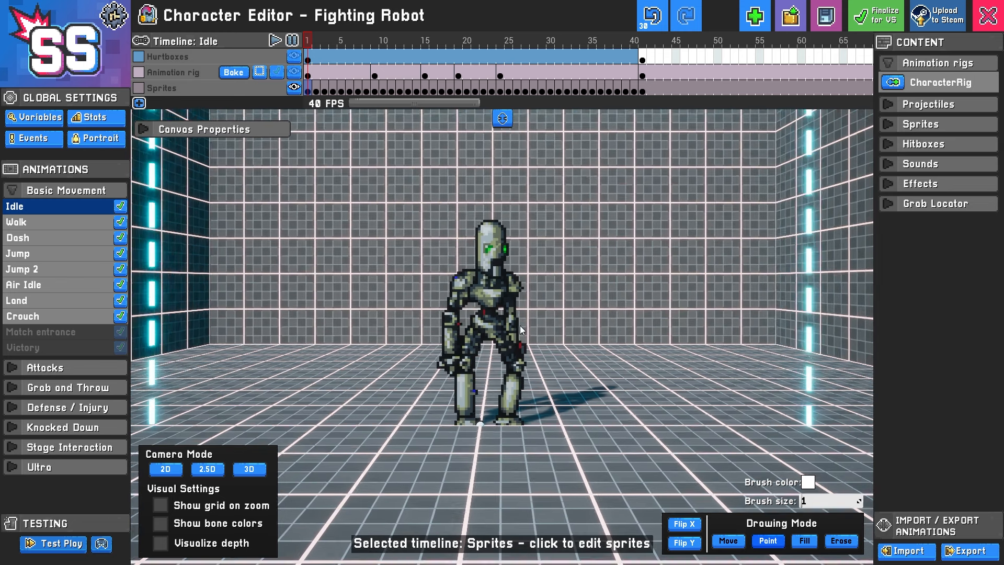
{"action": "scroll", "coordinate": [520, 325], "scroll_direction": "up", "scroll_amount": 1}
{"action": "left_click_drag", "start_coordinate": [310, 92], "coordinate": [567, 90]}
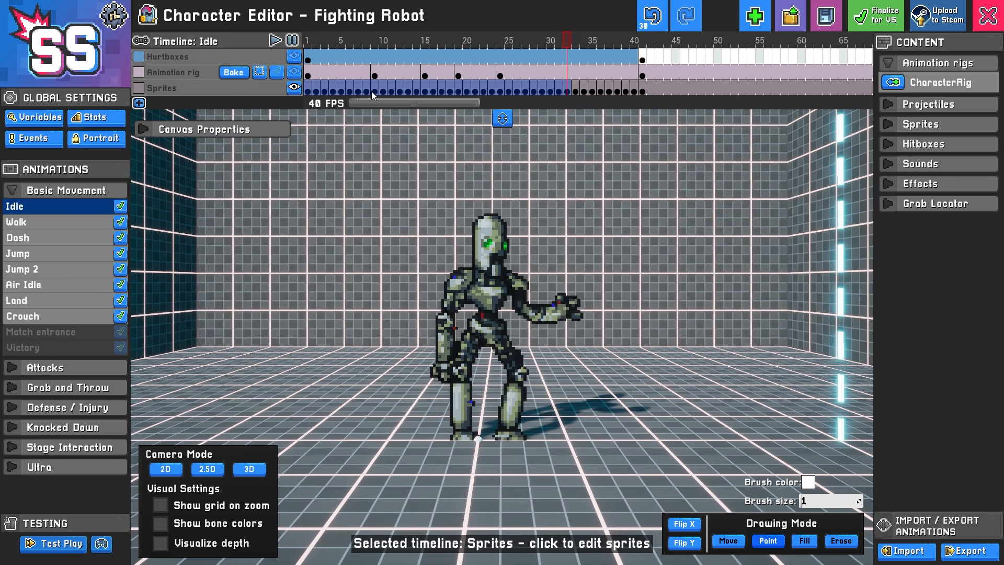
{"action": "left_click", "coordinate": [310, 91]}
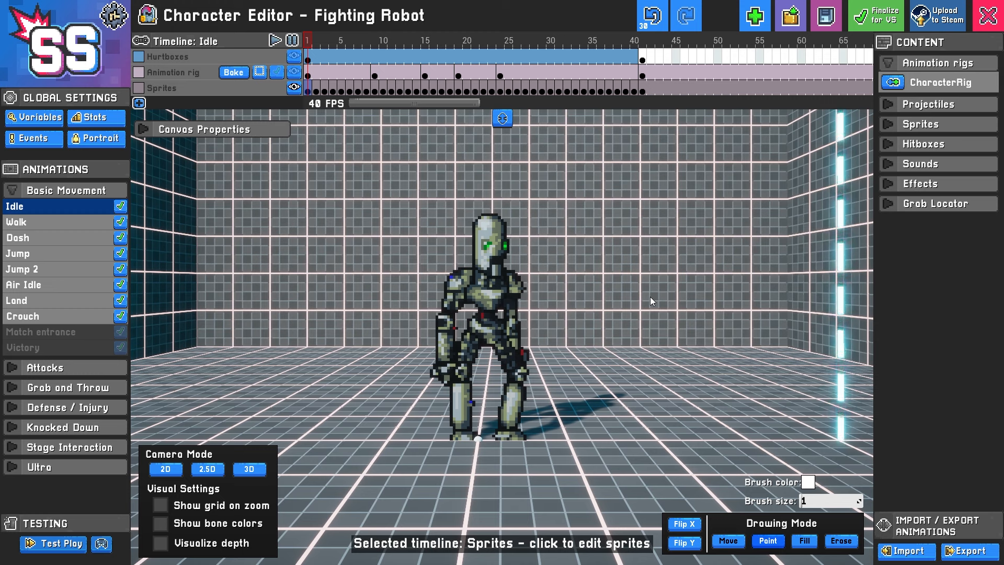
{"action": "left_click", "coordinate": [343, 90]}
{"action": "left_click", "coordinate": [374, 89]}
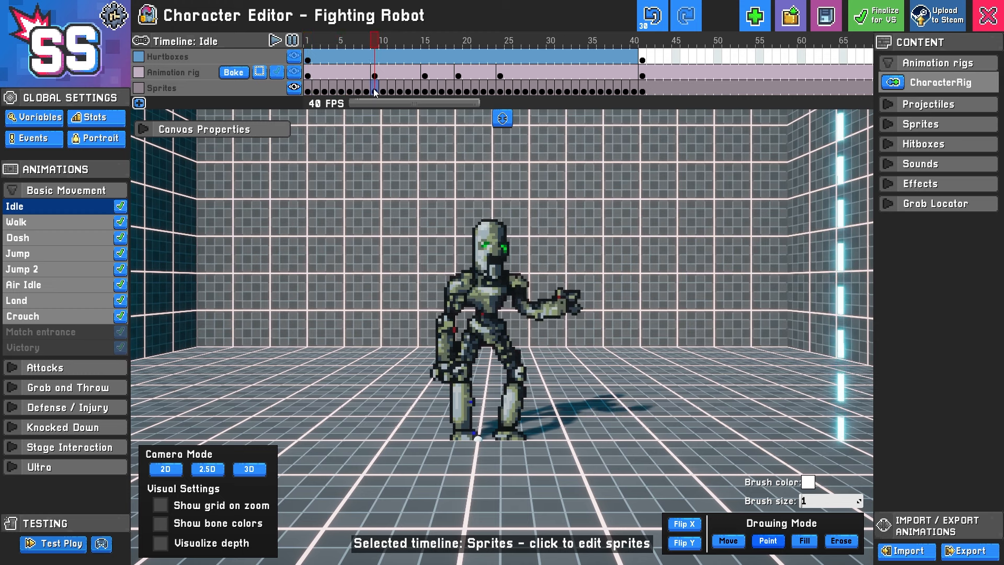